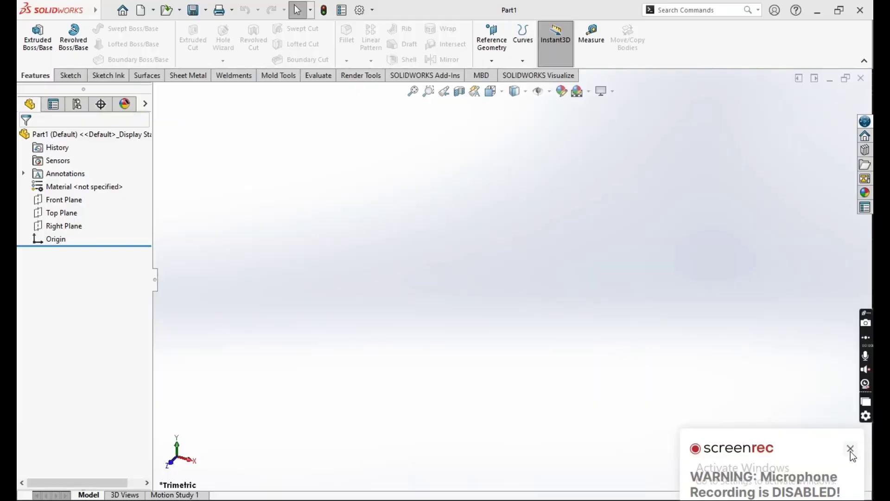
Step: Let the NK DESIGNS intro finish until the blank Part1 appears in SOLIDWORKS
{"action": "left_click", "coordinate": [851, 449]}
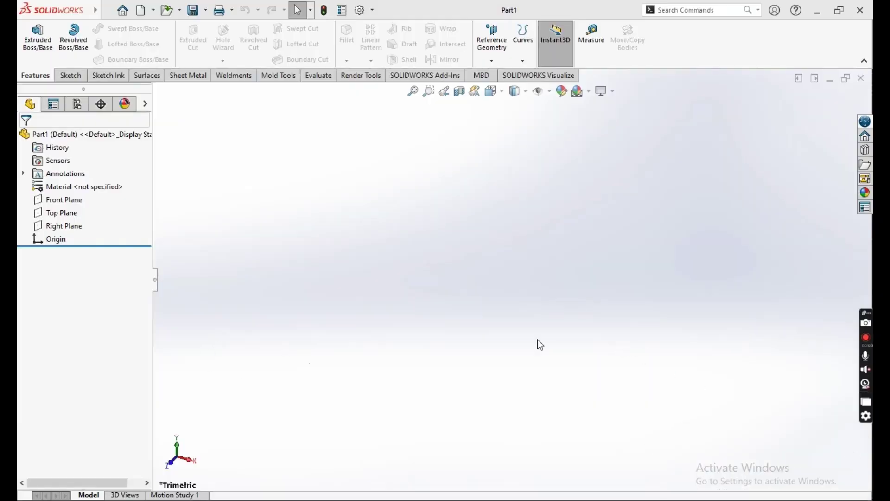
Step: Start a sketch on the Front Plane with a vertical centerline rising from the origin
{"action": "left_click", "coordinate": [75, 208]}
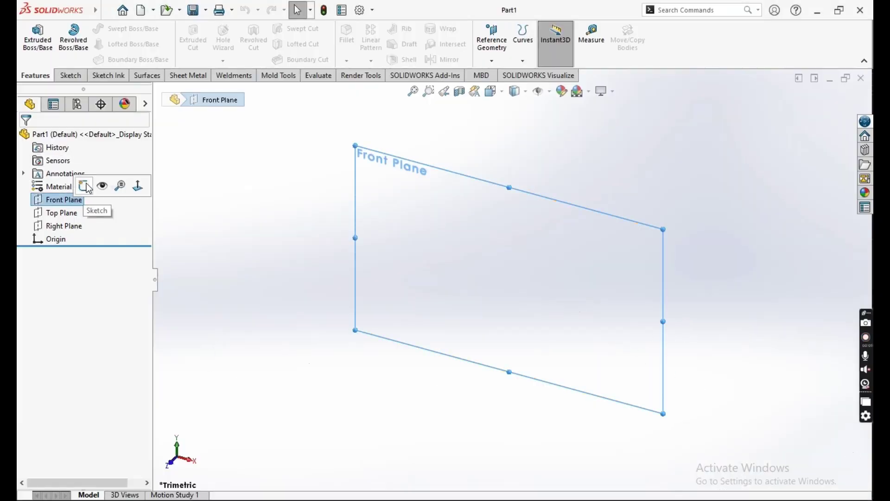
{"action": "left_click", "coordinate": [112, 185]}
{"action": "left_click", "coordinate": [106, 30]}
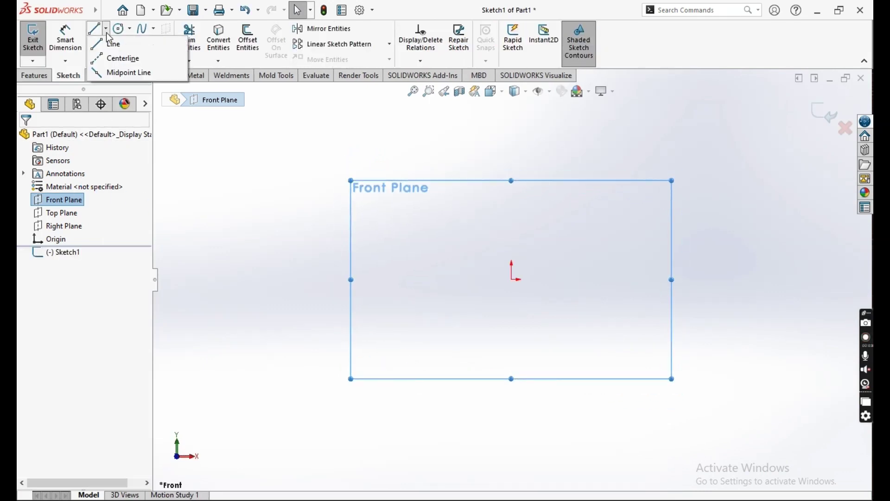
{"action": "left_click", "coordinate": [122, 57]}
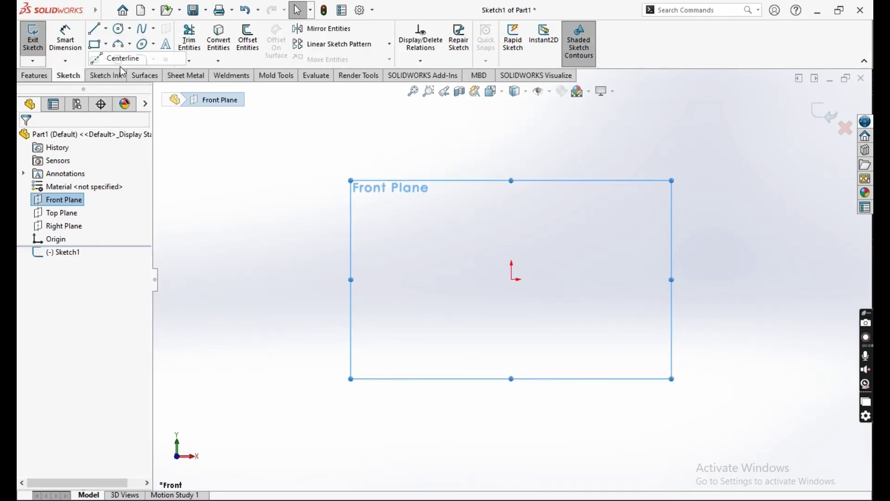
{"action": "left_click", "coordinate": [512, 280]}
{"action": "double_click", "coordinate": [512, 167]}
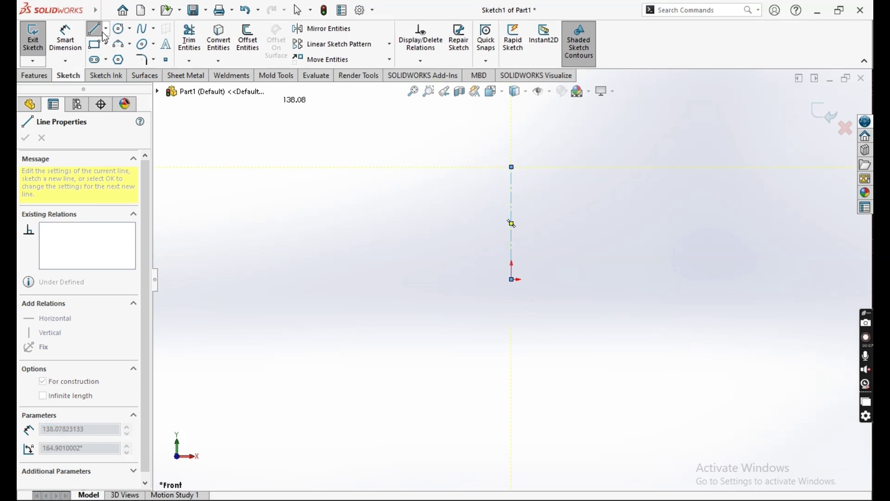
Step: Draw the five-line half profile from the origin, closing at the centerline's top
{"action": "left_click", "coordinate": [512, 280]}
{"action": "left_click", "coordinate": [478, 280]}
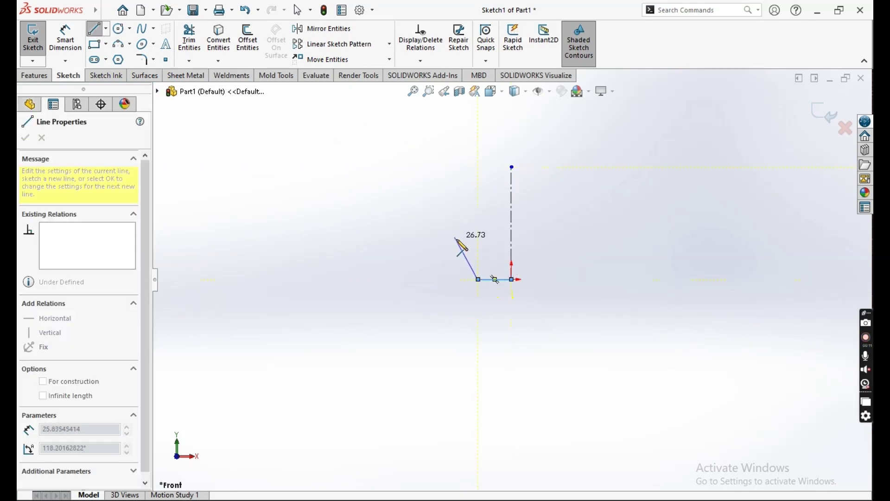
{"action": "left_click", "coordinate": [460, 241]}
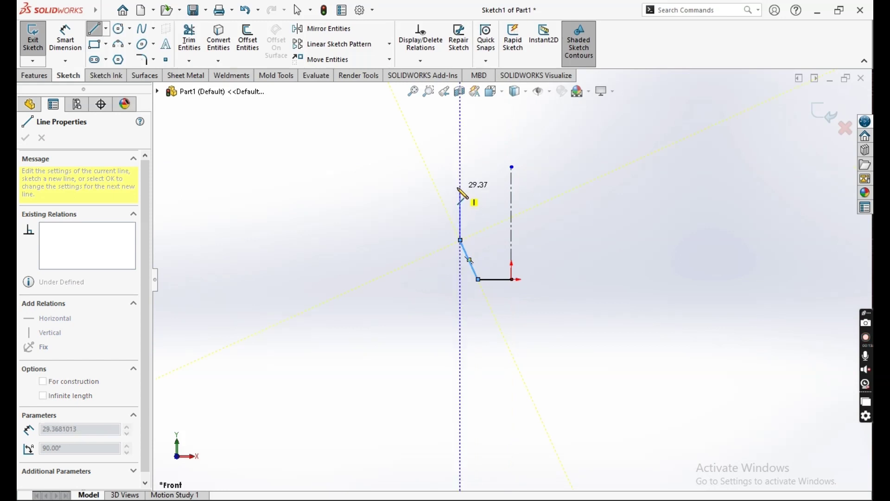
{"action": "left_click", "coordinate": [461, 186]}
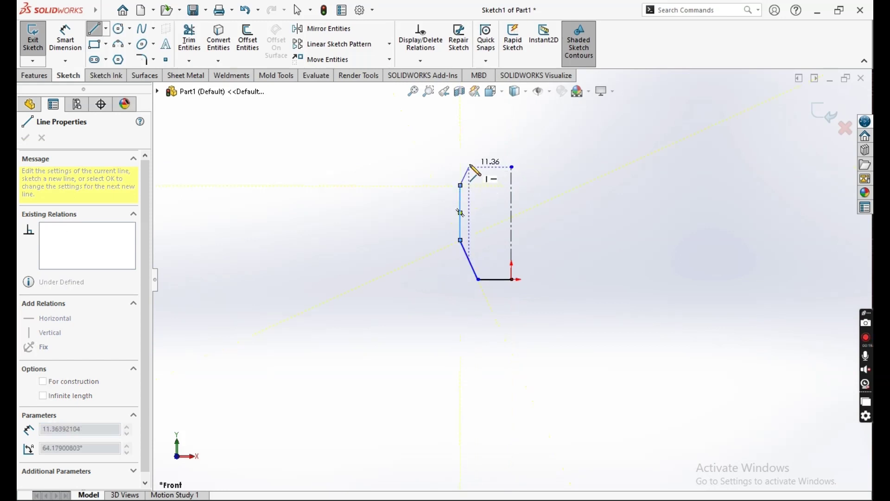
{"action": "left_click", "coordinate": [470, 167]}
{"action": "left_click", "coordinate": [513, 167]}
{"action": "key", "text": "Escape"}
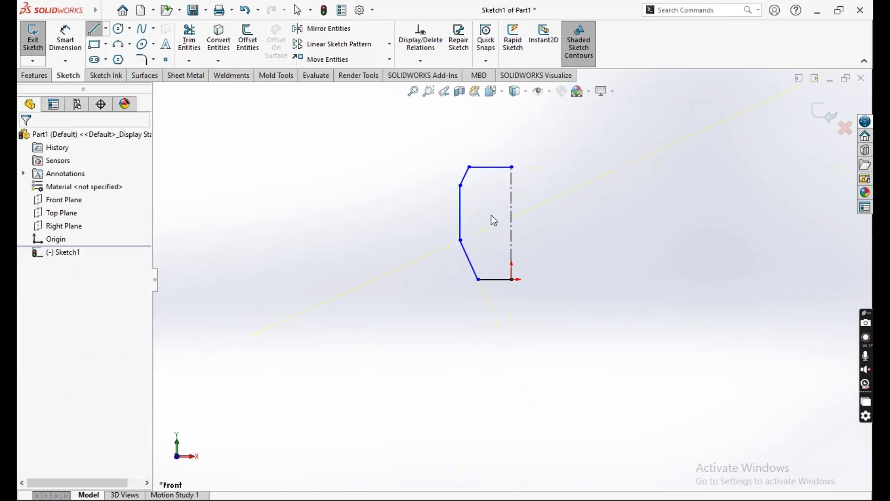
Step: Dimension the bottom edge as a 30 diameter and the centerline as 75 high
{"action": "left_click", "coordinate": [66, 39]}
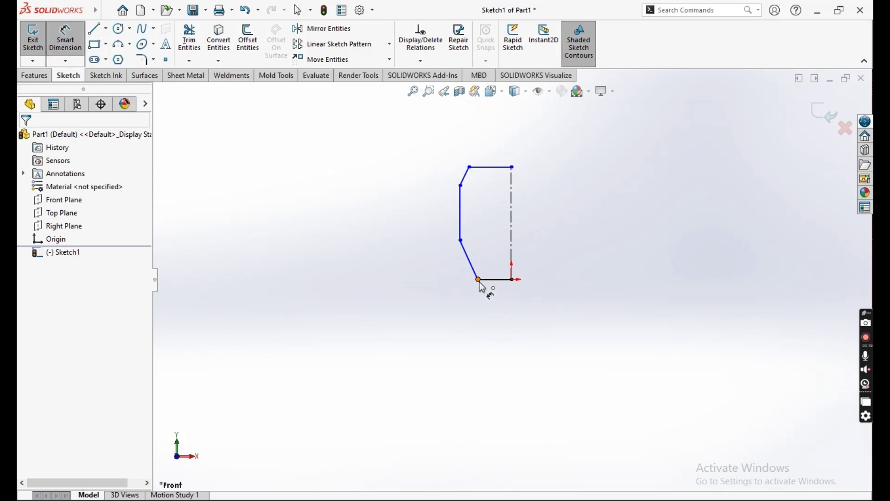
{"action": "left_click", "coordinate": [481, 284]}
{"action": "left_click", "coordinate": [513, 246]}
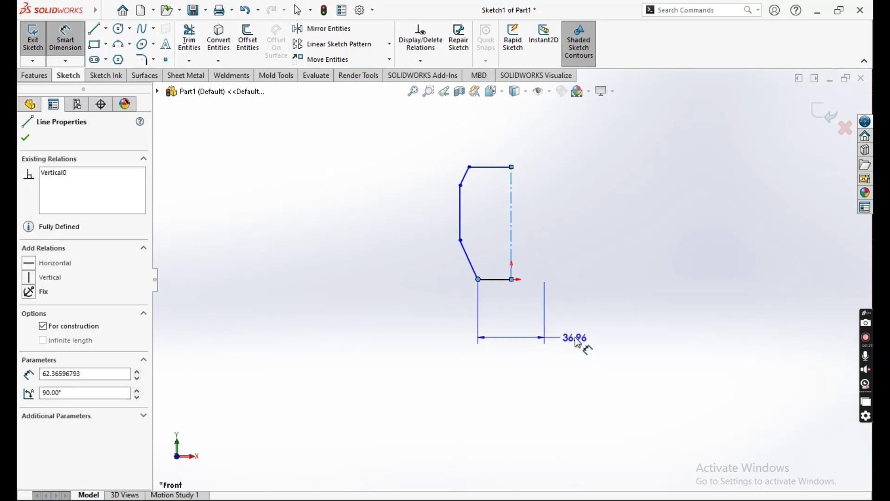
{"action": "left_click", "coordinate": [582, 327]}
{"action": "type", "text": "30"}
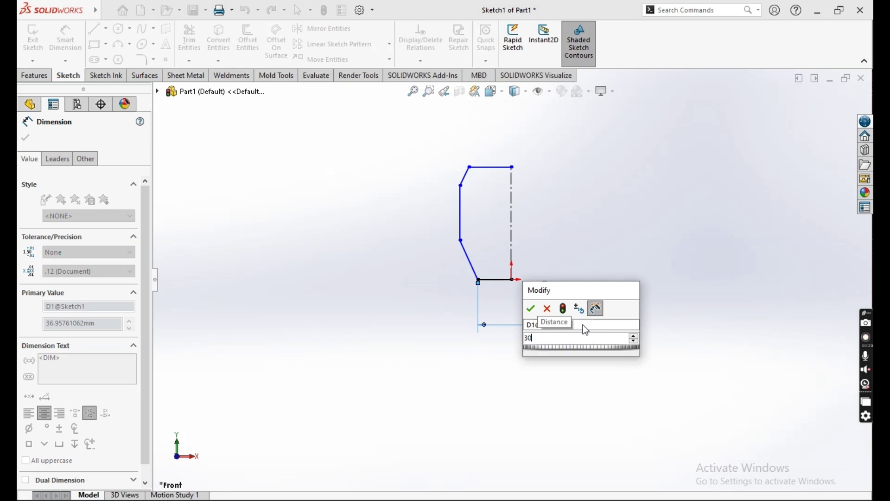
{"action": "key", "text": "Return"}
{"action": "left_click", "coordinate": [513, 238]}
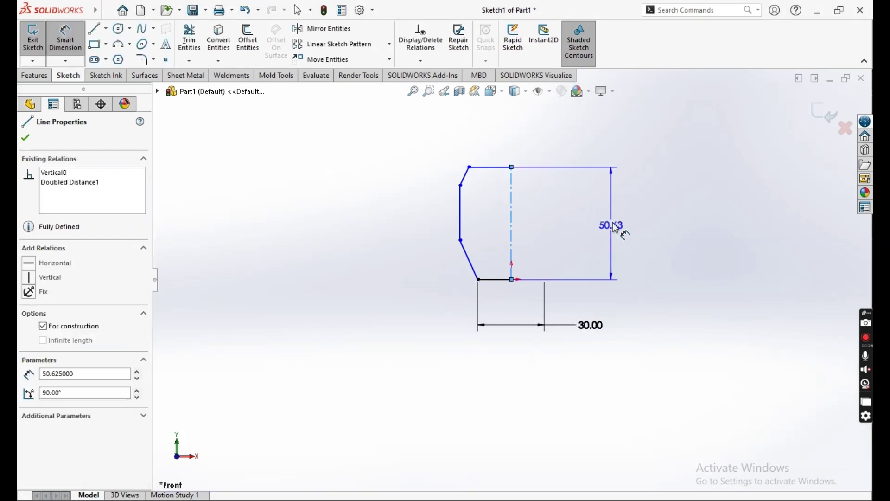
{"action": "left_click", "coordinate": [622, 225]}
{"action": "type", "text": "75"}
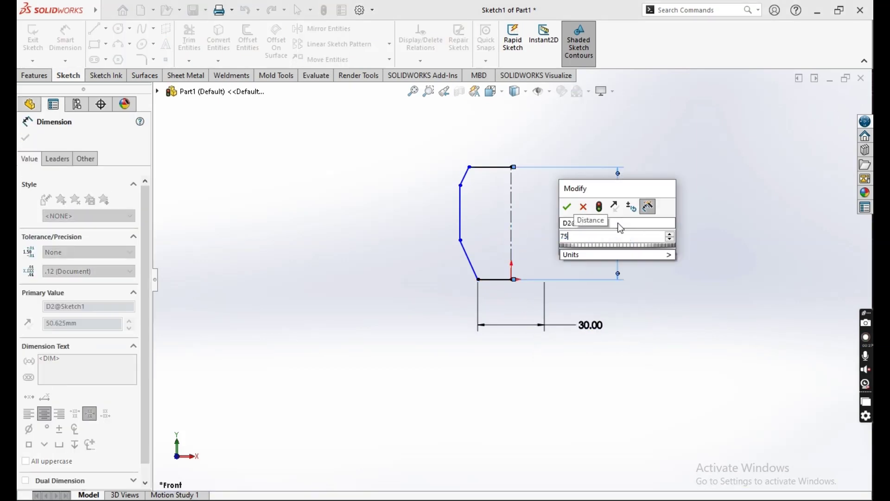
{"action": "key", "text": "Return"}
Step: Dimension the vertical edge to 30 and the lower slant's height to 35
{"action": "scroll", "coordinate": [547, 223], "scroll_direction": "up", "scroll_amount": 1}
{"action": "scroll", "coordinate": [506, 199], "scroll_direction": "down", "scroll_amount": 1}
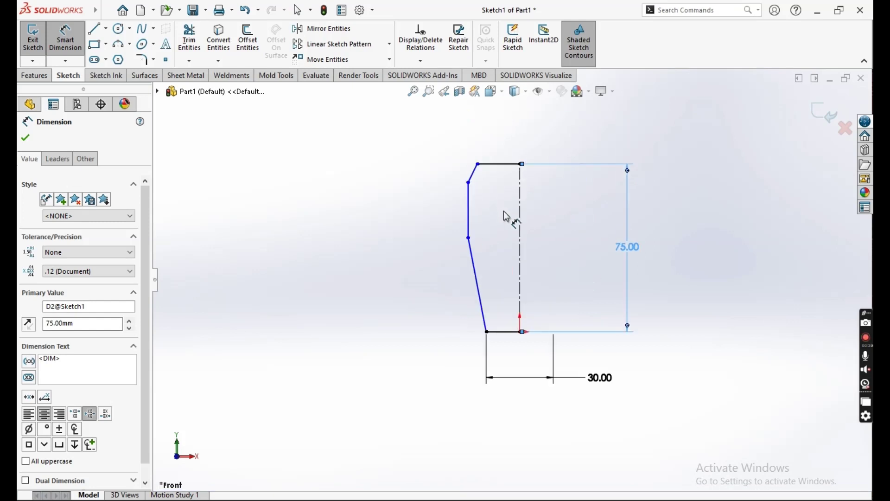
{"action": "scroll", "coordinate": [504, 211], "scroll_direction": "down", "scroll_amount": 1}
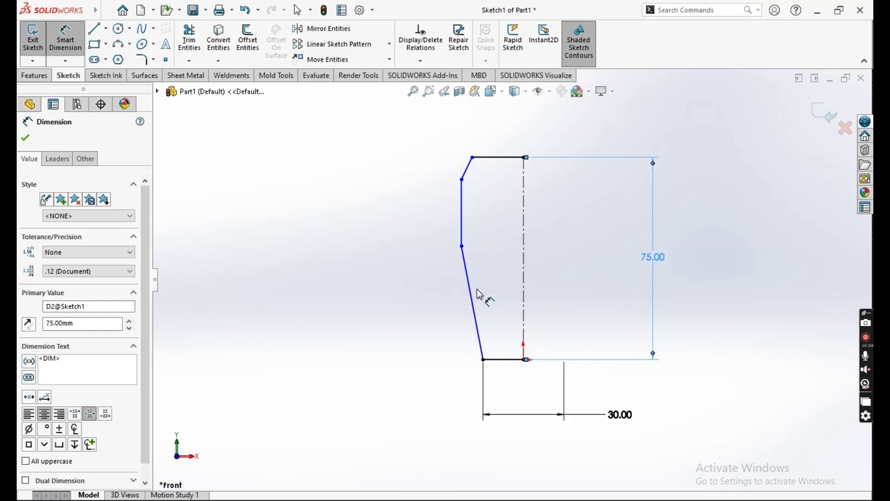
{"action": "left_click", "coordinate": [462, 241]}
{"action": "left_click", "coordinate": [424, 209]}
{"action": "key", "text": "Return"}
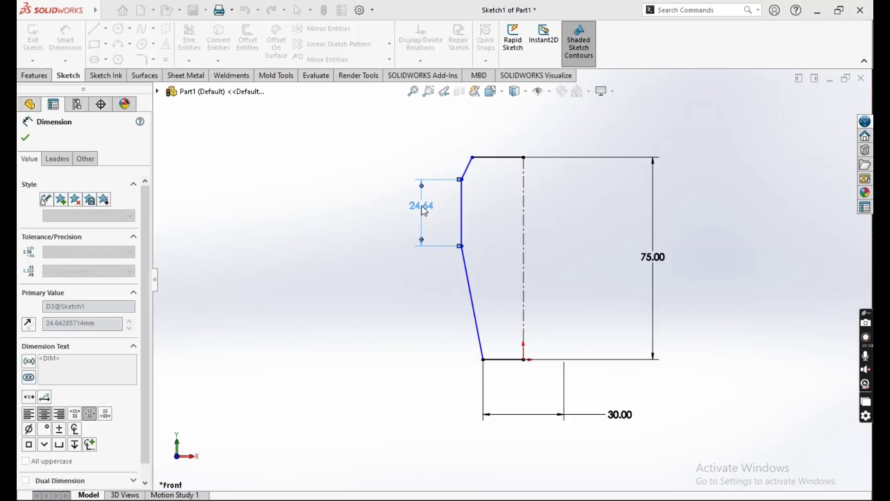
{"action": "type", "text": "30"}
{"action": "key", "text": "Return"}
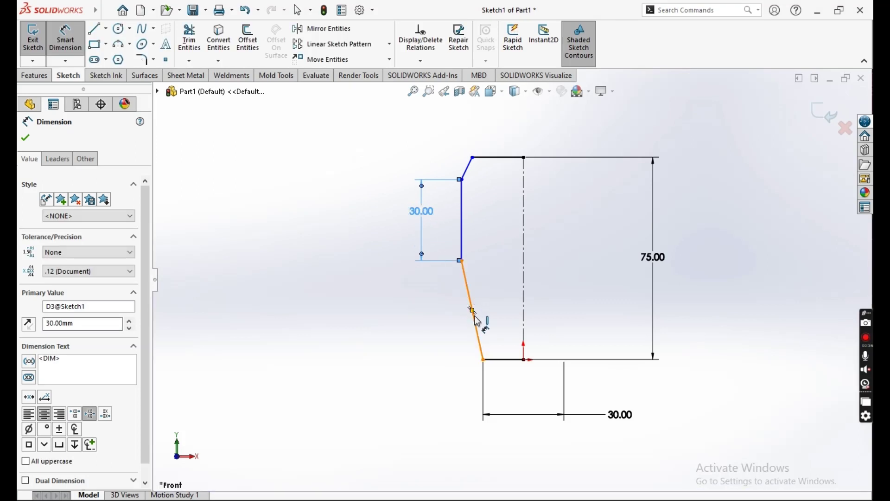
{"action": "left_click", "coordinate": [475, 319]}
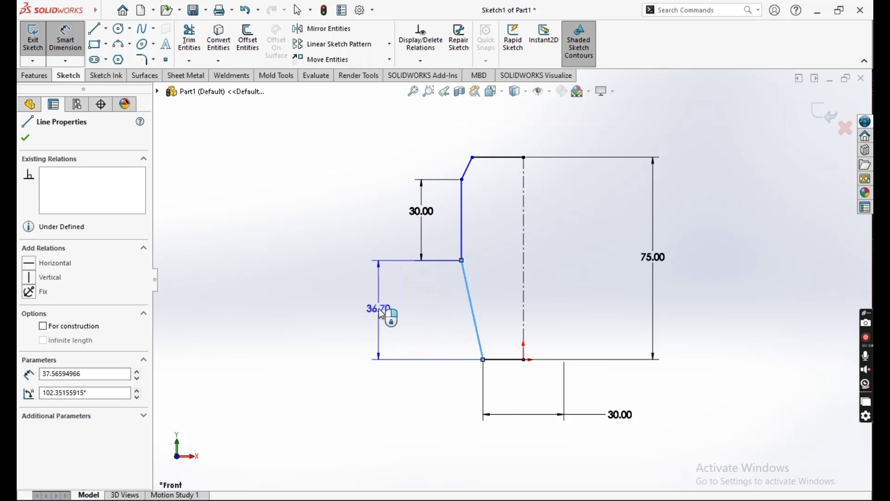
{"action": "left_click", "coordinate": [381, 314]}
{"action": "type", "text": "35"}
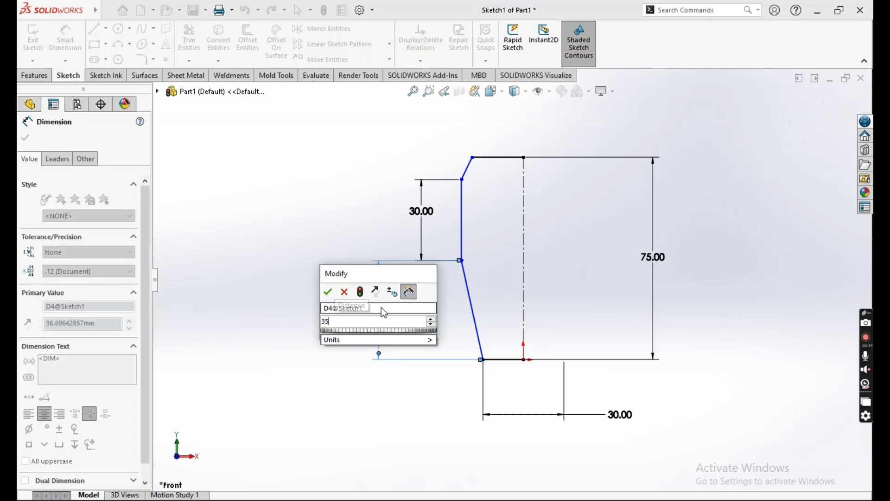
{"action": "key", "text": "Return"}
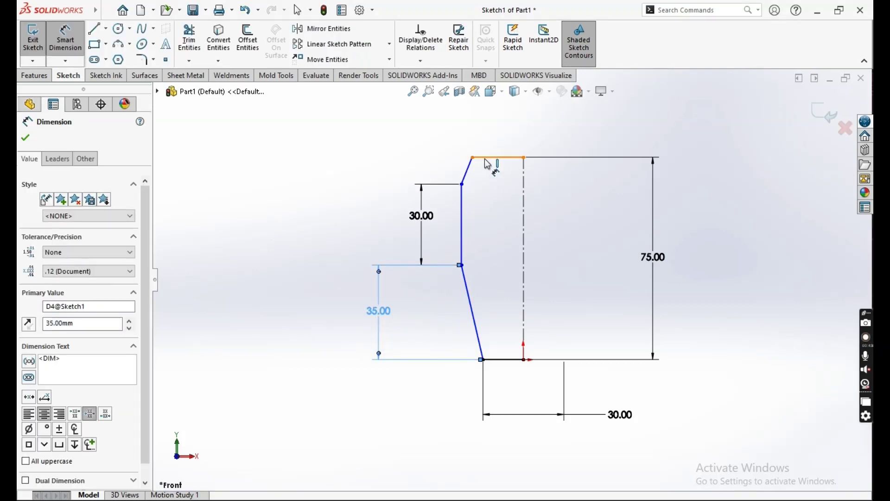
Step: Add a 38.04 top-width dimension, then delete it
{"action": "left_click", "coordinate": [473, 158]}
{"action": "left_click", "coordinate": [525, 193]}
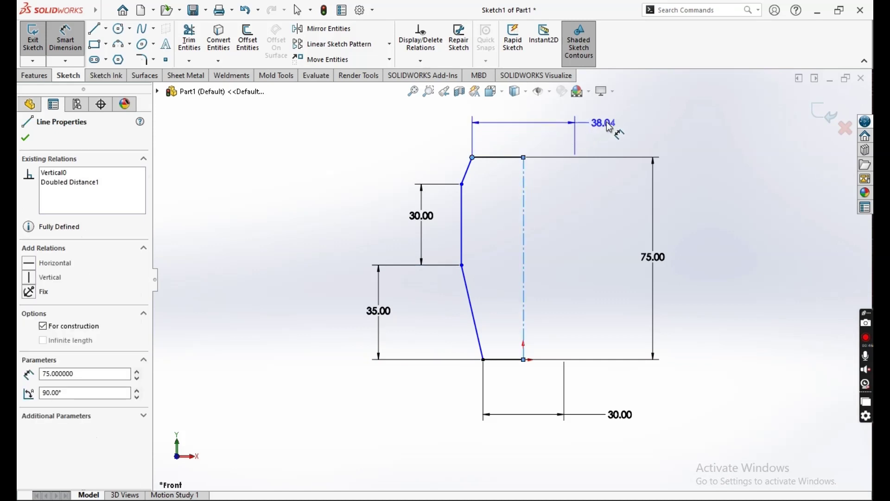
{"action": "left_click", "coordinate": [636, 114]}
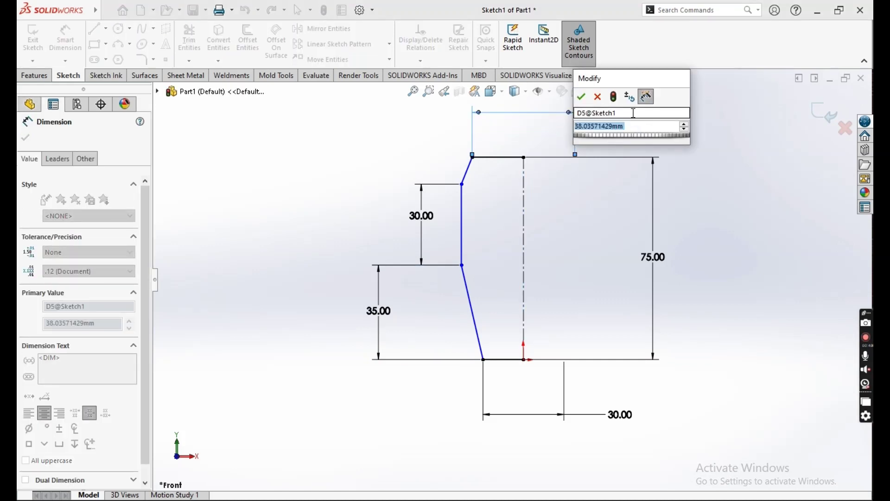
{"action": "key", "text": "Return"}
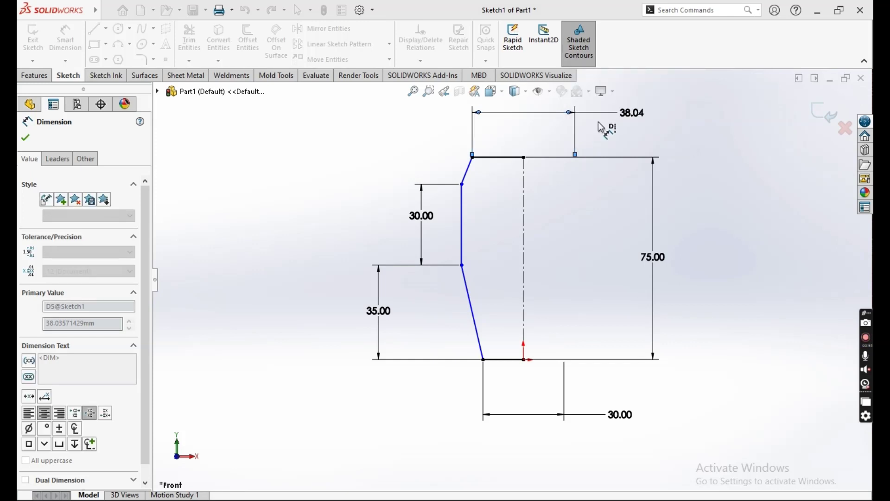
{"action": "key", "text": "Delete"}
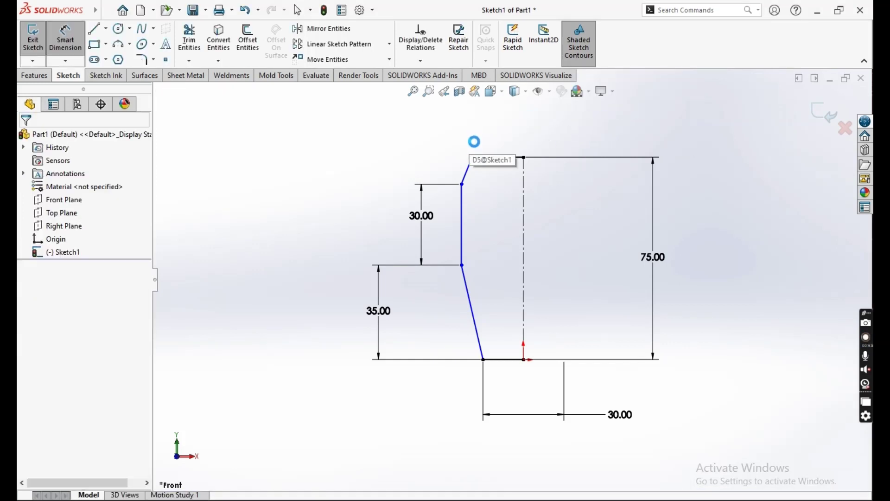
Step: Set the upper slant at 30° to the vertical edge, discarding an over-defining 10.00 length
{"action": "left_click", "coordinate": [463, 190]}
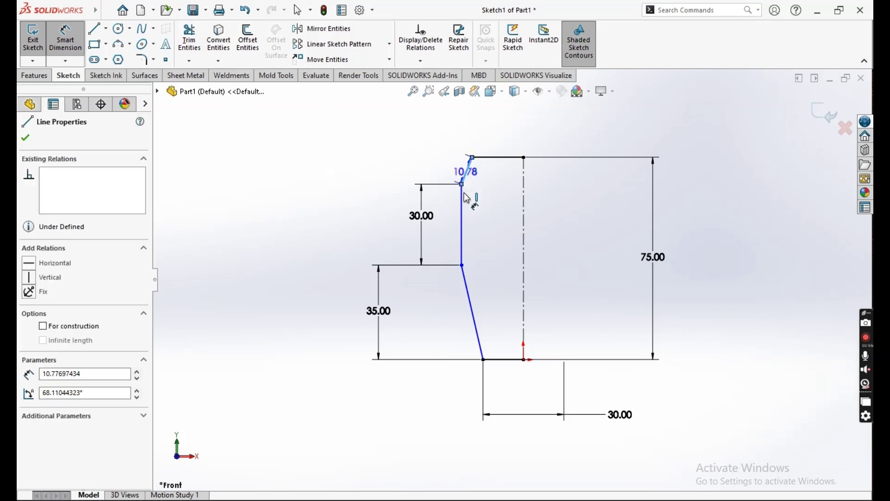
{"action": "left_click", "coordinate": [476, 121]}
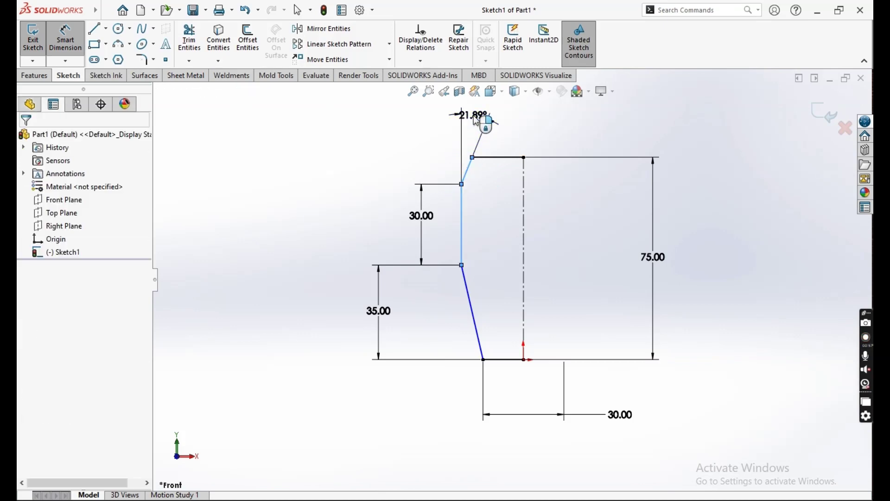
{"action": "type", "text": "30"}
{"action": "key", "text": "Return"}
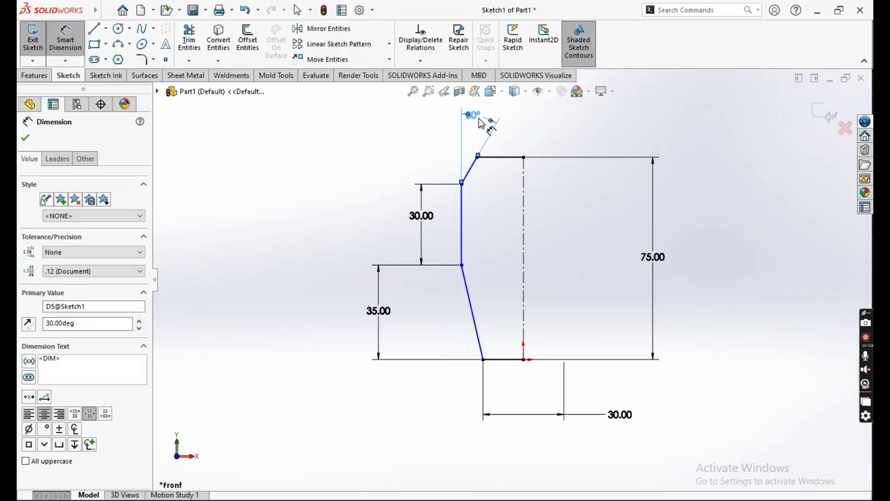
{"action": "key", "text": "Escape"}
{"action": "left_click", "coordinate": [68, 50]}
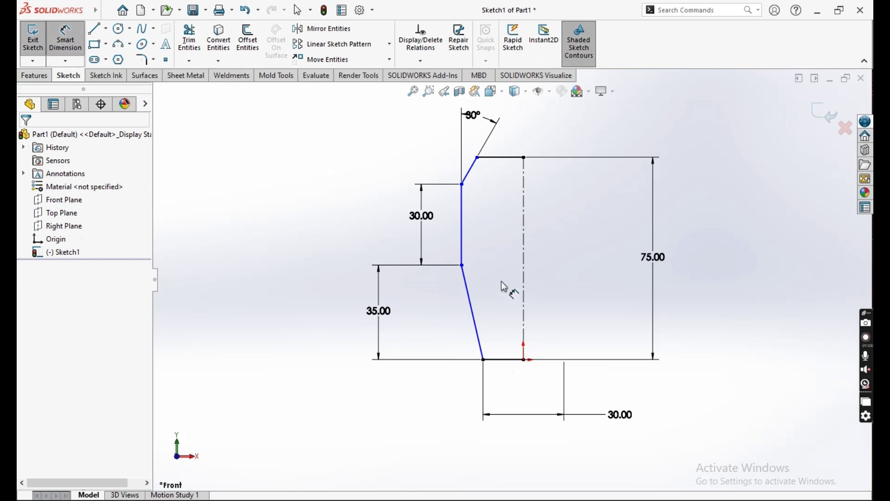
{"action": "left_click", "coordinate": [469, 177]}
{"action": "left_click", "coordinate": [377, 177]}
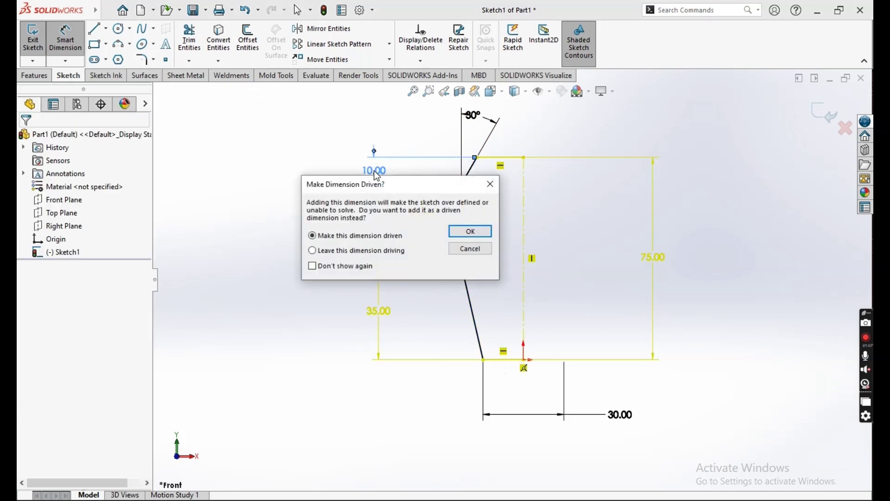
{"action": "left_click", "coordinate": [483, 253]}
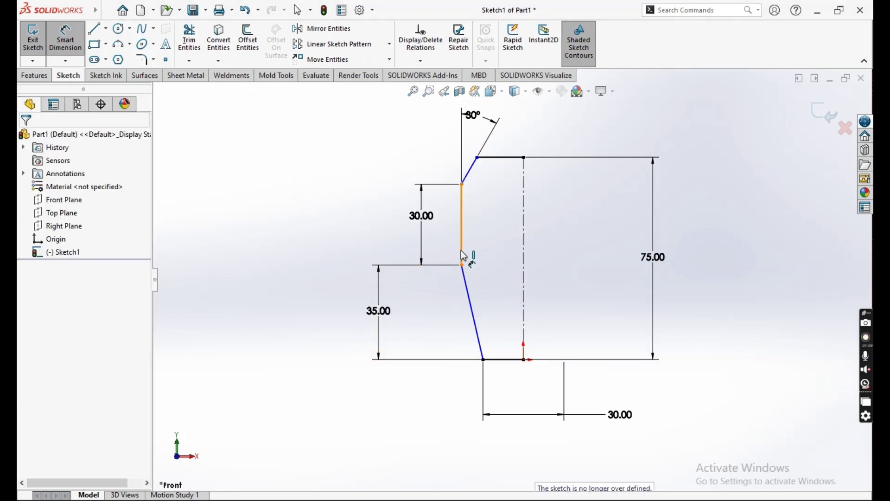
Step: Dimension the top width as a 45 mm diameter about the centerline
{"action": "left_click", "coordinate": [463, 256]}
{"action": "left_click", "coordinate": [525, 251]}
{"action": "scroll", "coordinate": [510, 278], "scroll_direction": "up", "scroll_amount": 2}
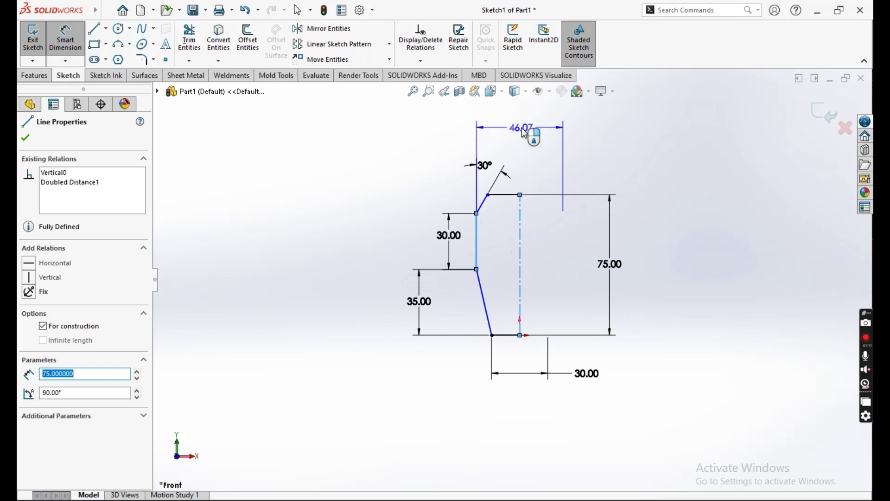
{"action": "left_click", "coordinate": [524, 133]}
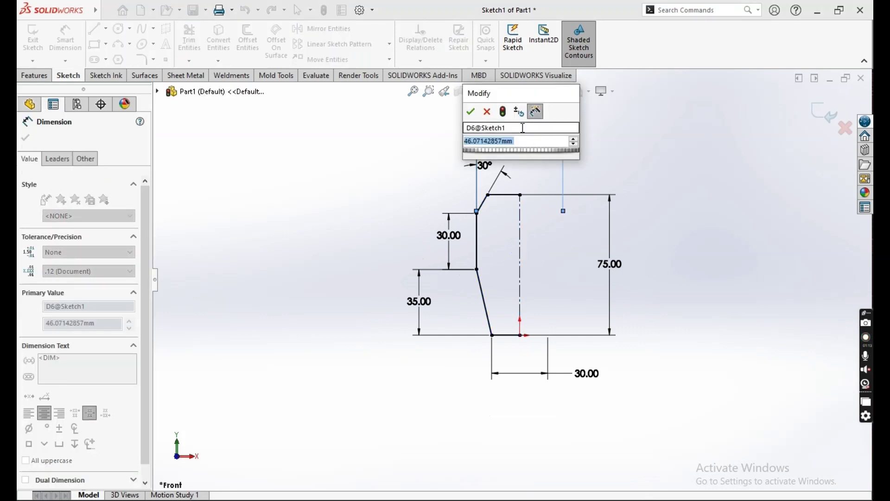
{"action": "type", "text": "45"}
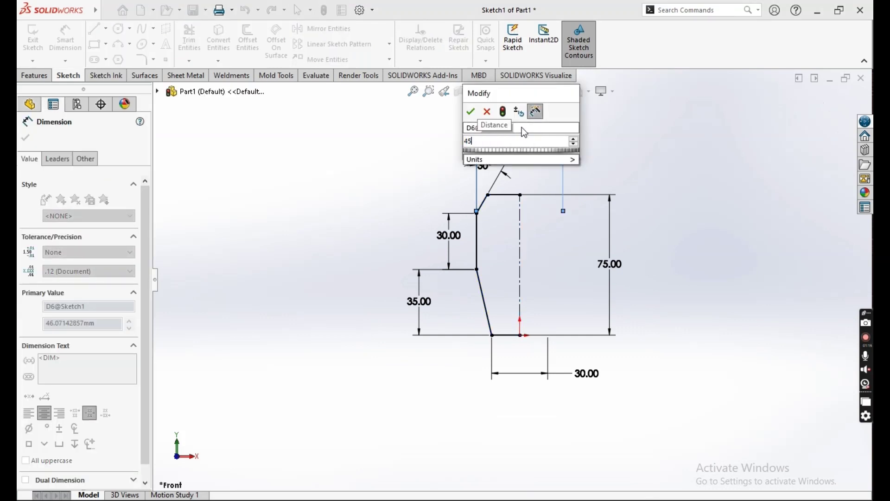
{"action": "key", "text": "Return"}
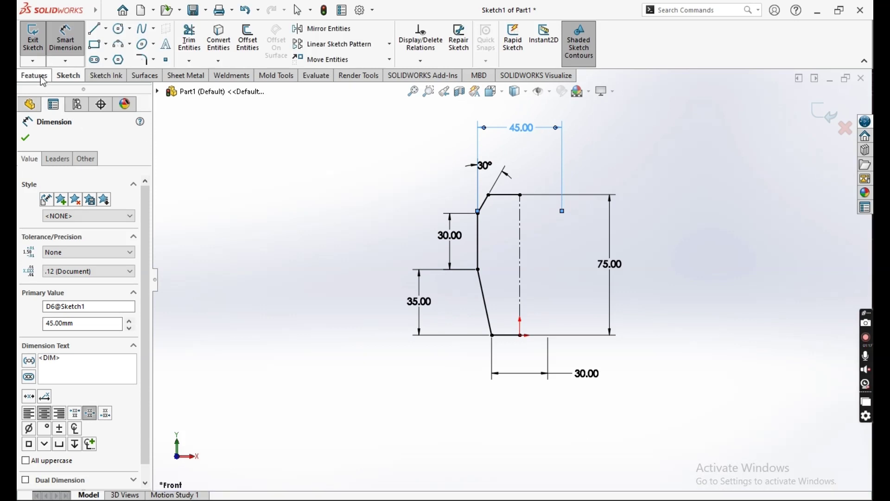
{"action": "left_click", "coordinate": [41, 78]}
Step: Revolve the auto-closed profile 360° about its centerline, then select Sketch1 under Revolve1
{"action": "left_click", "coordinate": [79, 48]}
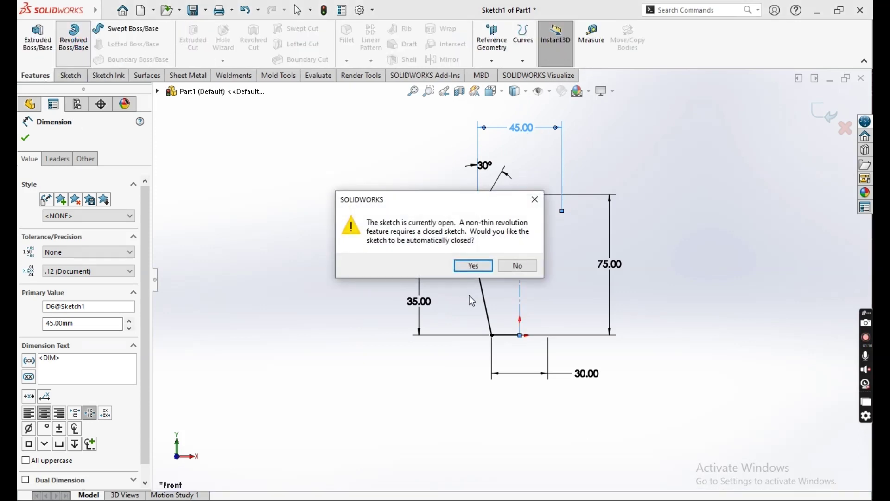
{"action": "left_click", "coordinate": [478, 266]}
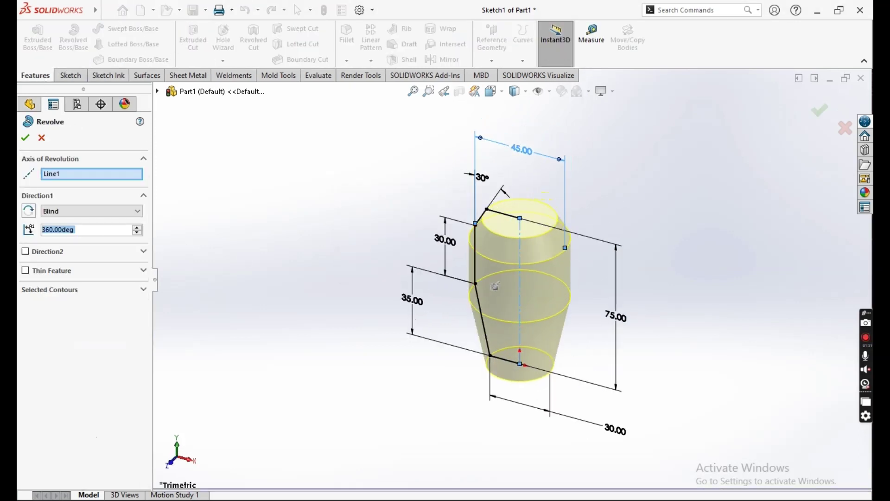
{"action": "left_click", "coordinate": [25, 137]}
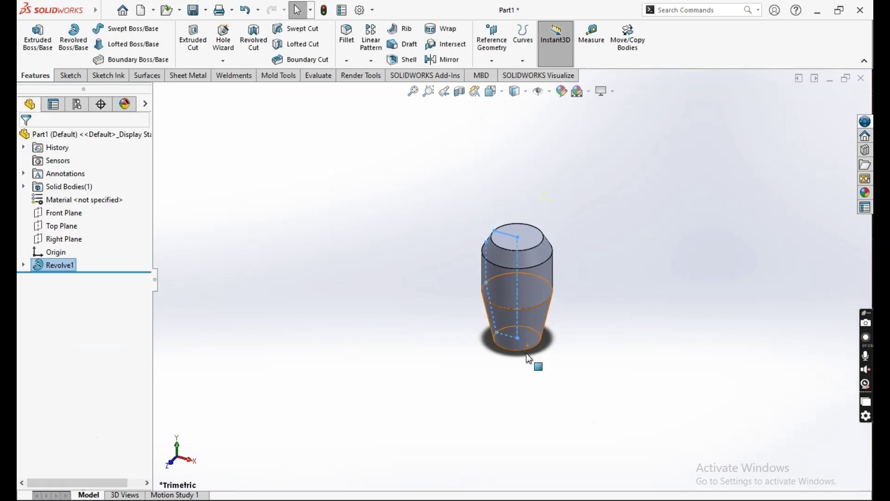
{"action": "middle_click_drag", "start_coordinate": [529, 358], "coordinate": [519, 248]}
{"action": "mouse_move", "coordinate": [518, 348]}
{"action": "middle_mouse_down"}
{"action": "mouse_move", "coordinate": [562, 308]}
{"action": "mouse_move", "coordinate": [587, 317]}
{"action": "middle_mouse_up"}
{"action": "left_click", "coordinate": [23, 265]}
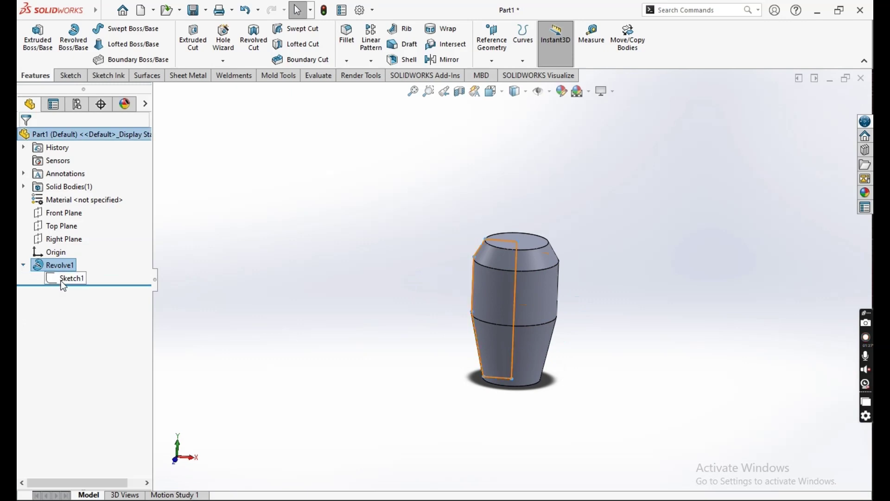
{"action": "left_click", "coordinate": [62, 279]}
Step: Edit Sketch1, change the 30° upper-slope angle to 20°, and rebuild the body
{"action": "left_click", "coordinate": [86, 252]}
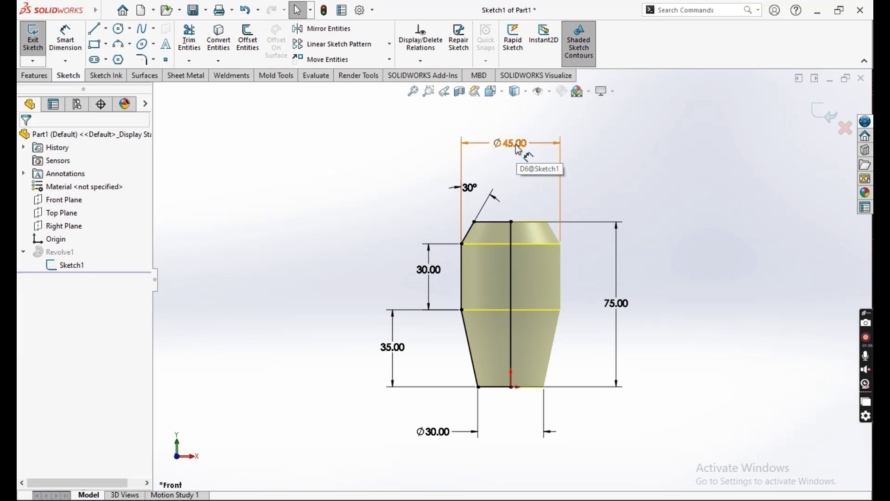
{"action": "double_click", "coordinate": [469, 190]}
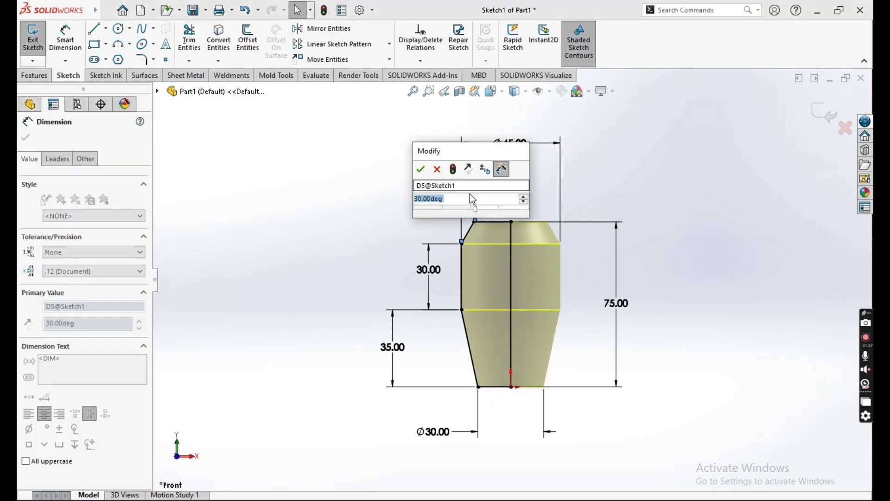
{"action": "type", "text": "30"}
{"action": "key", "text": "Return"}
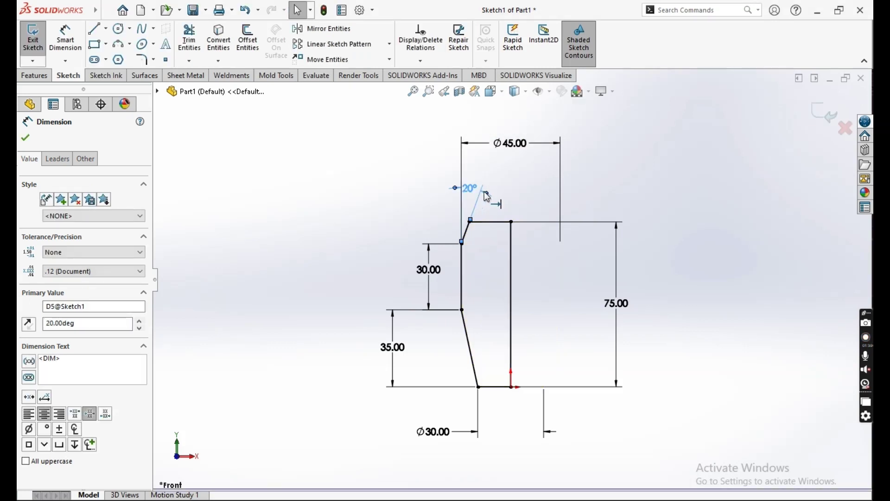
{"action": "left_click", "coordinate": [31, 46]}
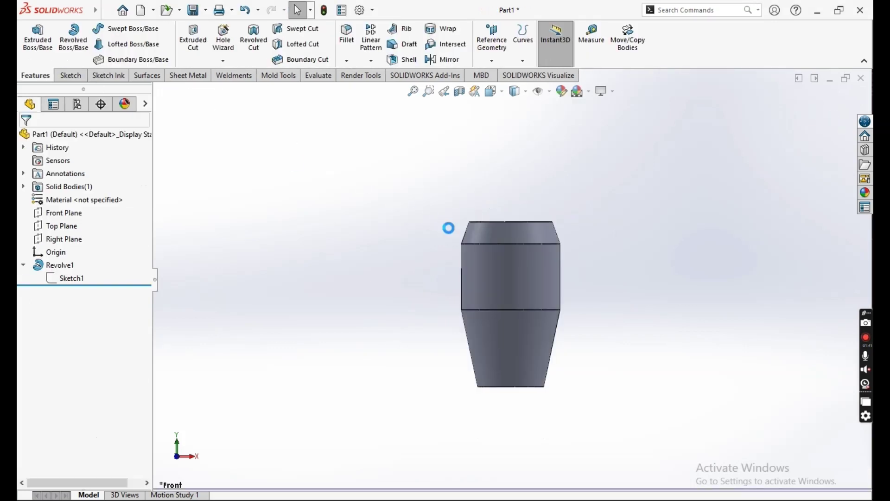
Step: Sketch a 35 mm diameter circle on the body's top face
{"action": "left_click", "coordinate": [508, 246]}
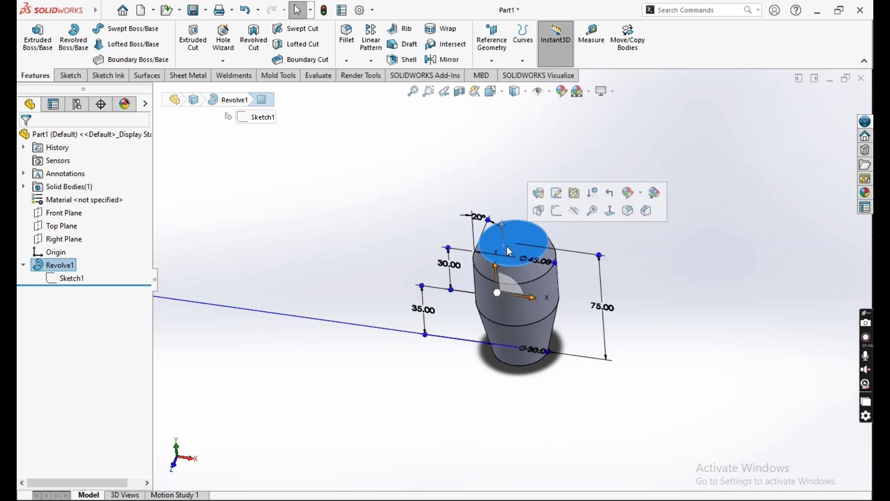
{"action": "left_click", "coordinate": [554, 218]}
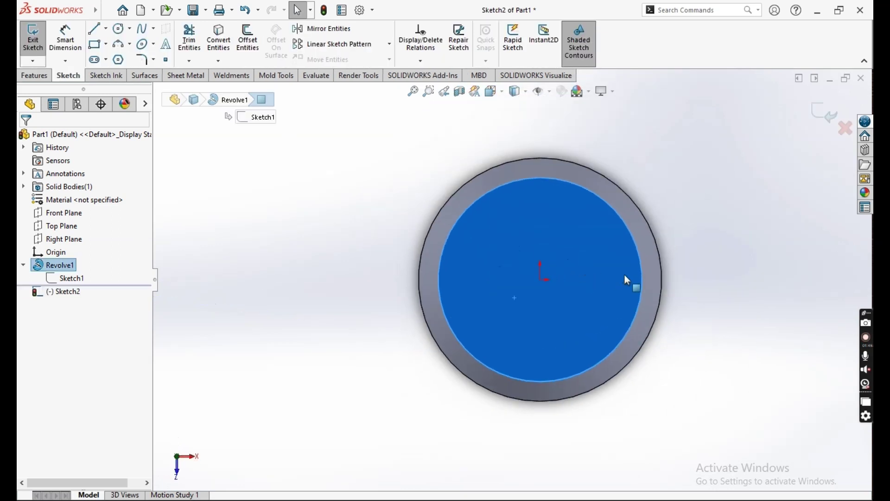
{"action": "left_click", "coordinate": [121, 30]}
{"action": "left_click", "coordinate": [438, 278]}
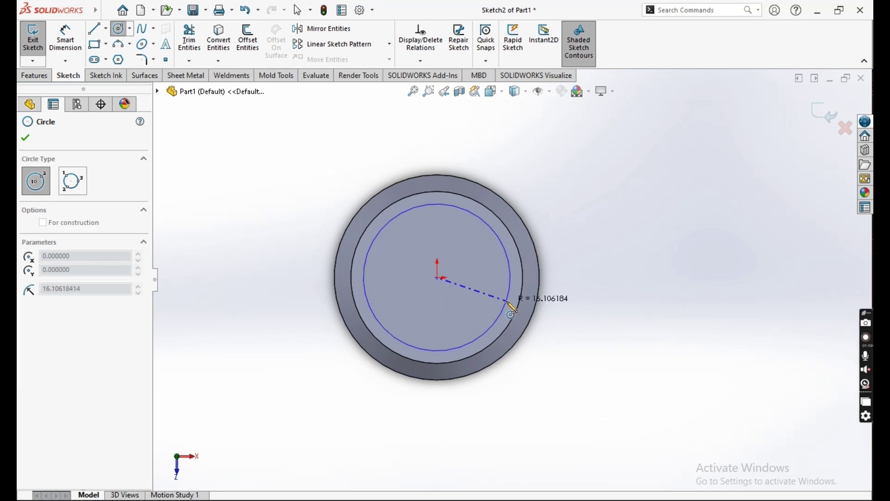
{"action": "left_click", "coordinate": [512, 301]}
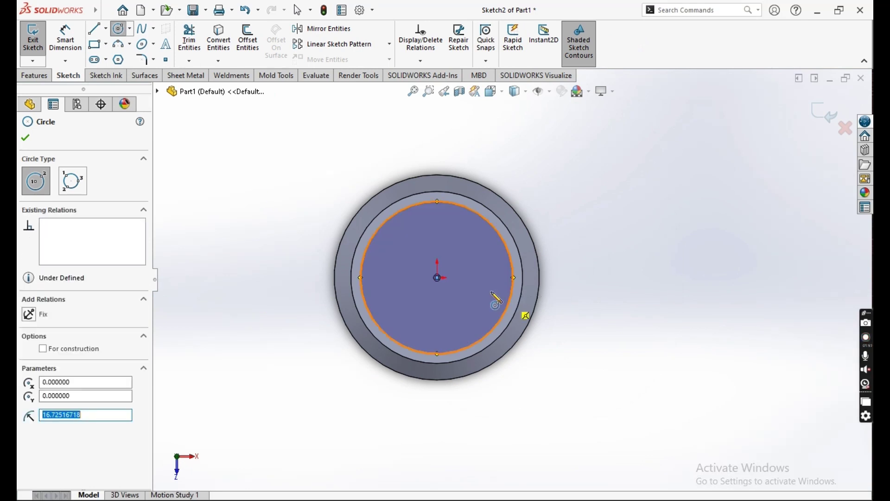
{"action": "left_click", "coordinate": [65, 48]}
{"action": "left_click", "coordinate": [363, 258]}
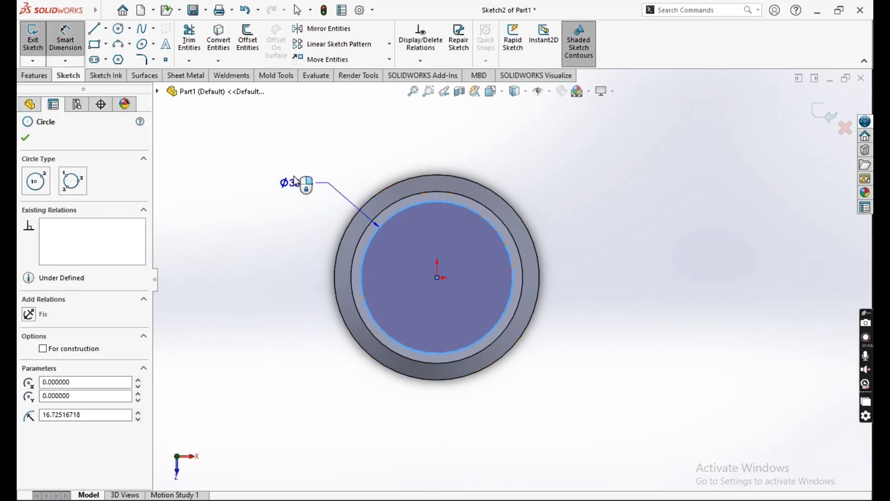
{"action": "left_click", "coordinate": [297, 166]}
{"action": "type", "text": "35"}
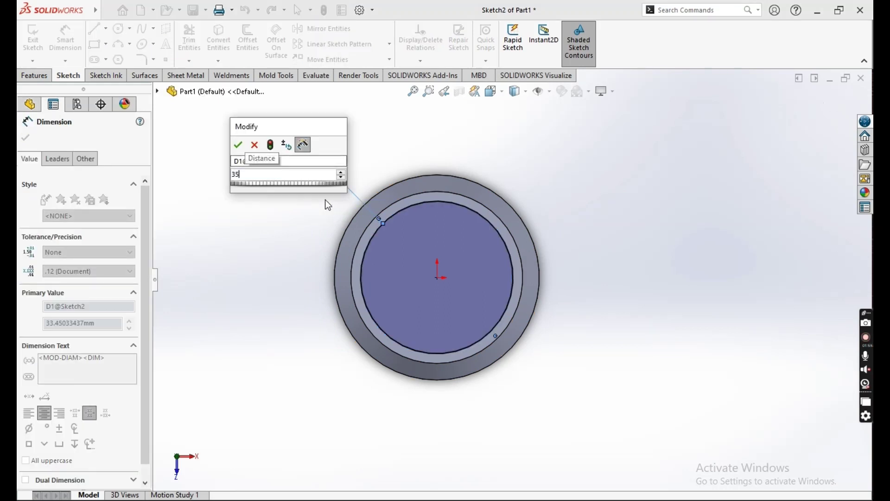
{"action": "key", "text": "Return"}
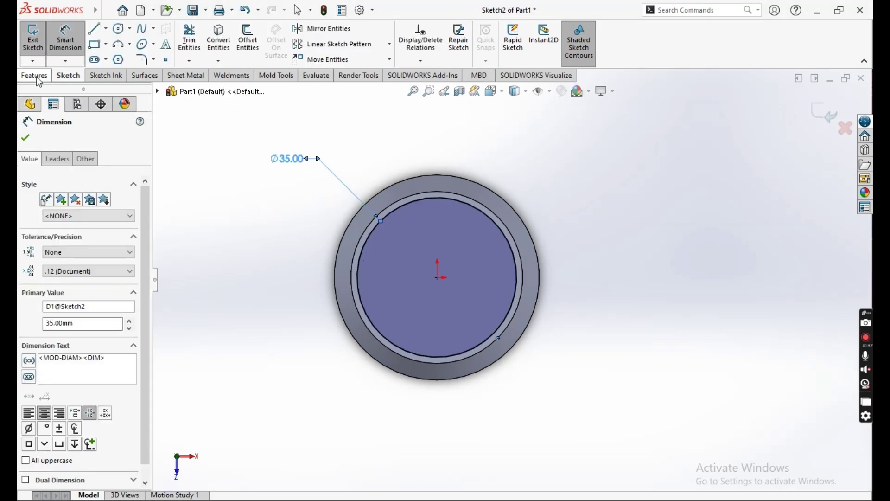
Step: Extrude-cut the circle 10 mm deep into the top of the body
{"action": "left_click", "coordinate": [37, 77]}
{"action": "left_click", "coordinate": [195, 46]}
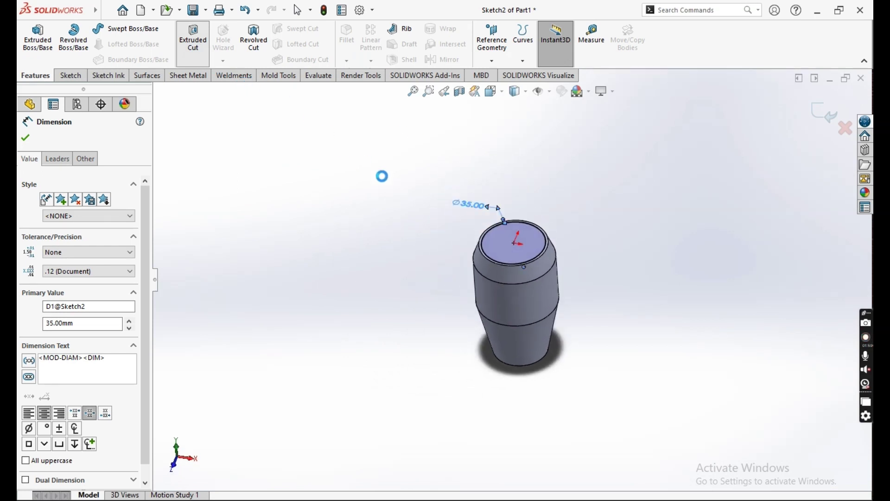
{"action": "scroll", "coordinate": [556, 214], "scroll_direction": "down", "scroll_amount": 3}
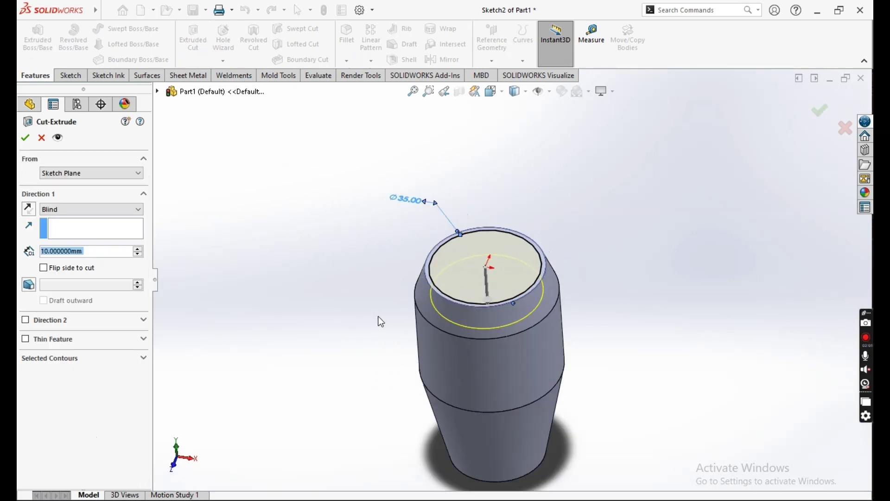
{"action": "middle_click_drag", "start_coordinate": [381, 321], "coordinate": [384, 260]}
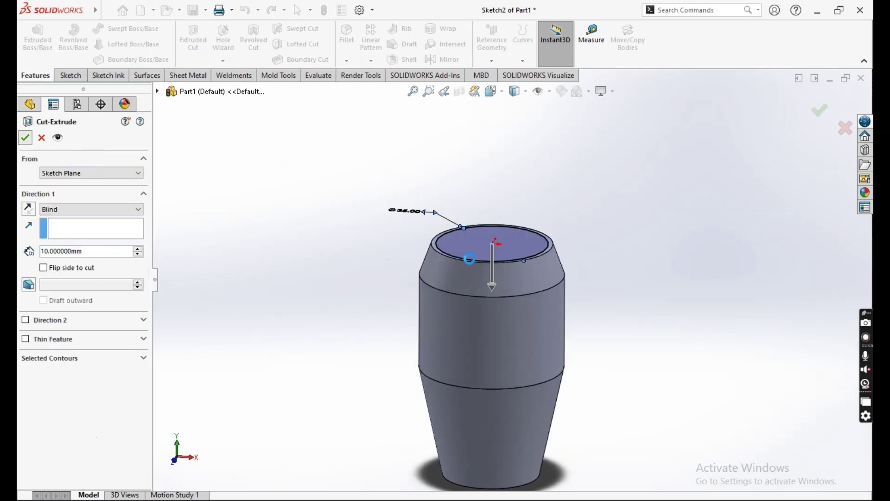
{"action": "left_click", "coordinate": [25, 138]}
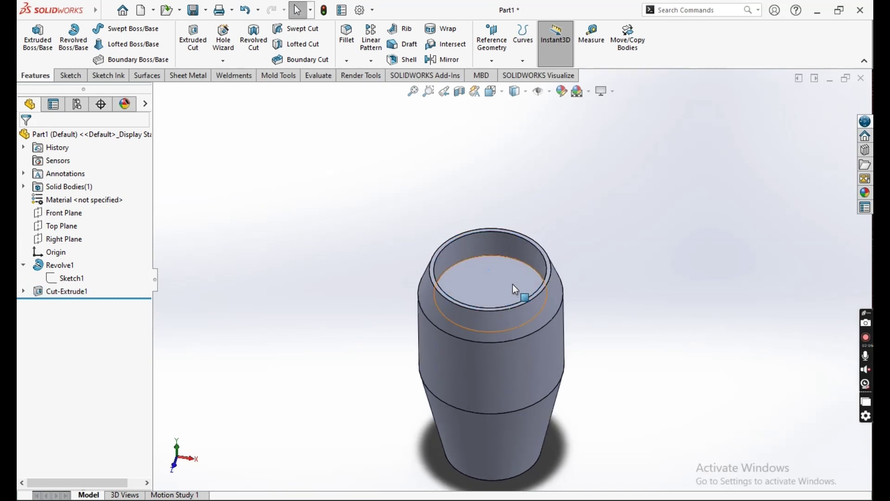
{"action": "left_click", "coordinate": [512, 284]}
Step: Sketch a 30 mm diameter circle centred on the recess floor
{"action": "left_click", "coordinate": [560, 253]}
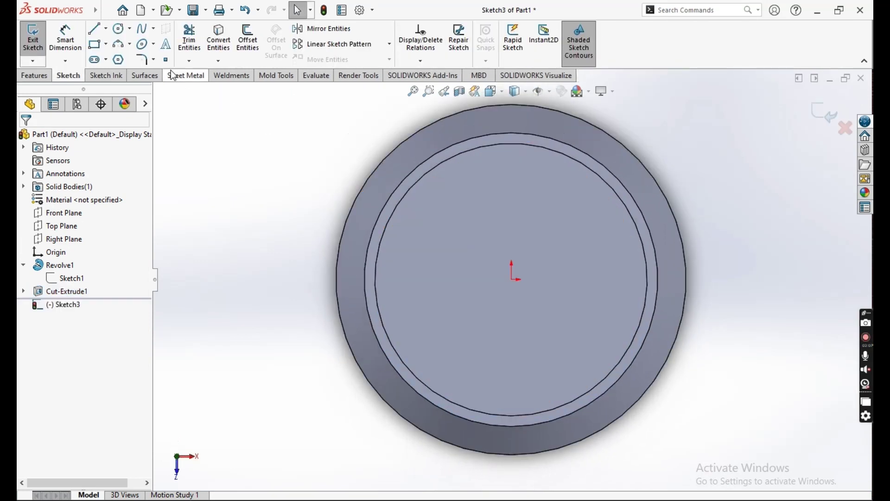
{"action": "left_click", "coordinate": [119, 29]}
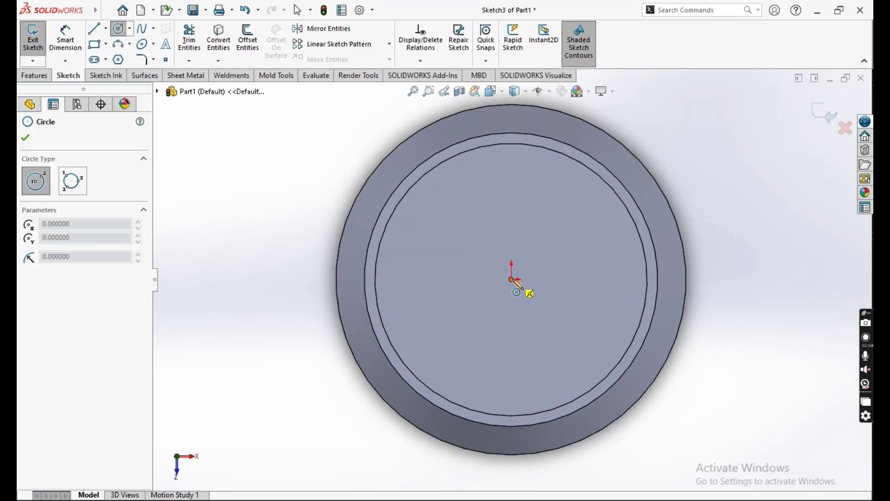
{"action": "left_click", "coordinate": [512, 280]}
{"action": "left_click", "coordinate": [633, 304]}
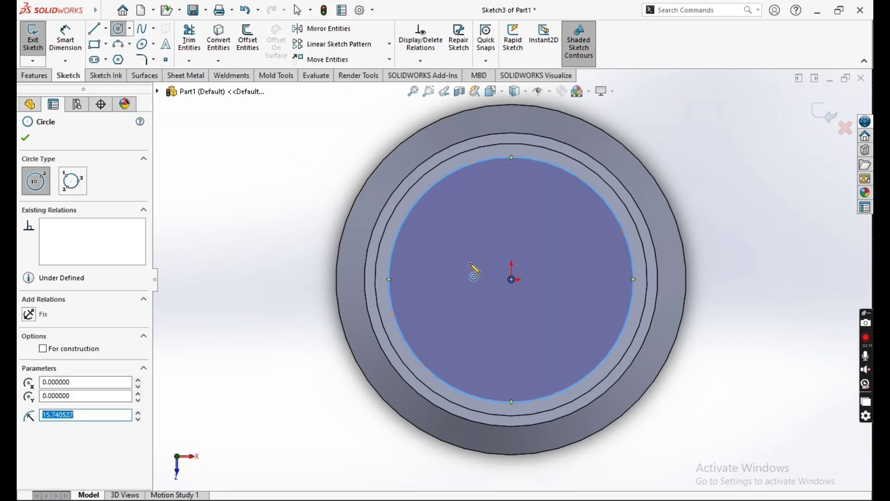
{"action": "key", "text": "Escape"}
{"action": "left_click", "coordinate": [66, 37]}
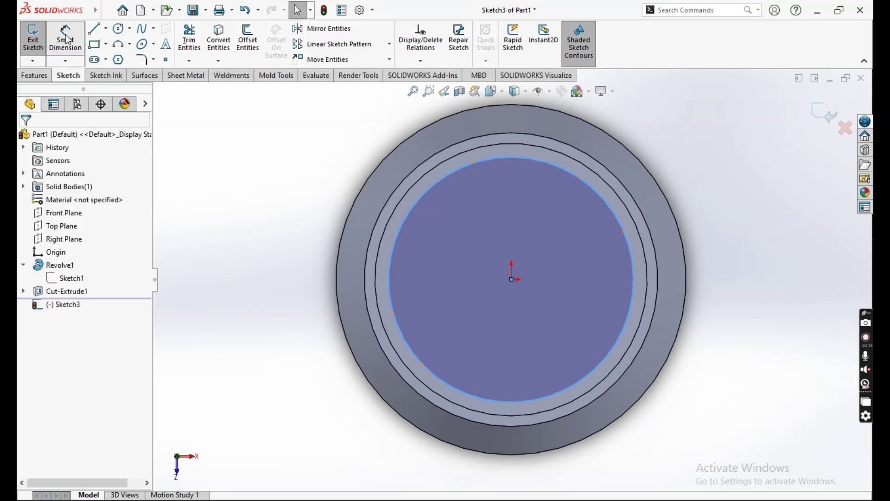
{"action": "left_click", "coordinate": [399, 229]}
{"action": "left_click", "coordinate": [373, 222]}
{"action": "type", "text": "3"}
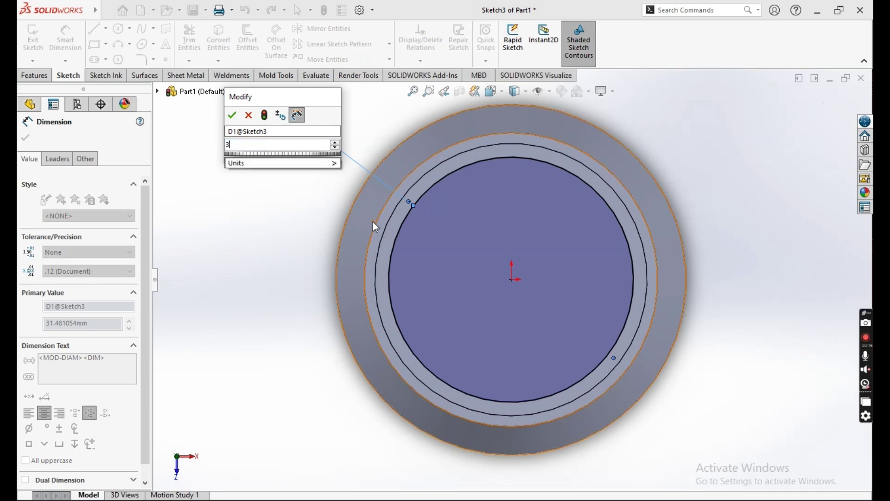
{"action": "type", "text": "0"}
{"action": "key", "text": "Return"}
{"action": "key", "text": "Escape"}
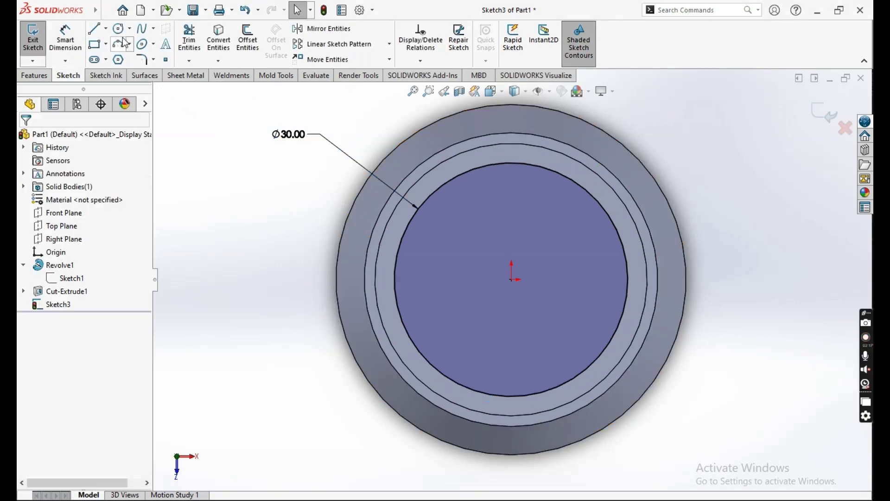
Step: Add a concentric inner circle dimensioned to 28 mm diameter
{"action": "left_click", "coordinate": [119, 29]}
{"action": "left_click", "coordinate": [511, 279]}
{"action": "left_click", "coordinate": [406, 297]}
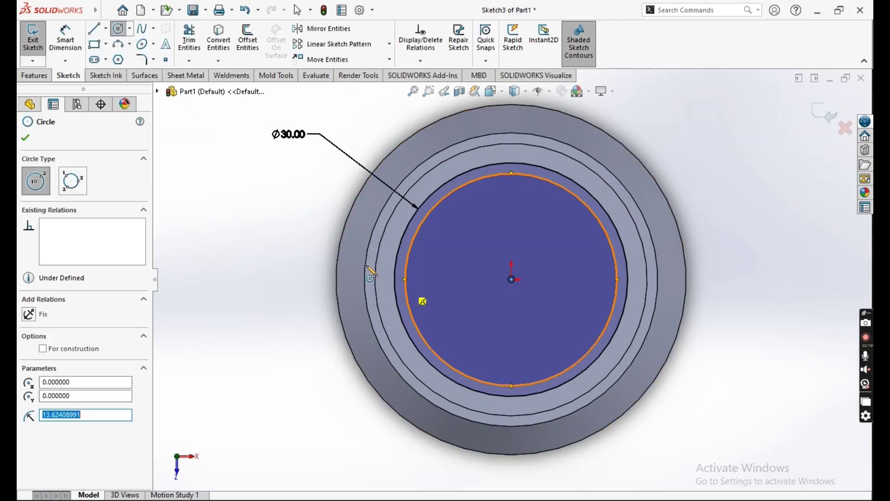
{"action": "key", "text": "d"}
{"action": "left_click", "coordinate": [407, 295]}
{"action": "left_click", "coordinate": [252, 210]}
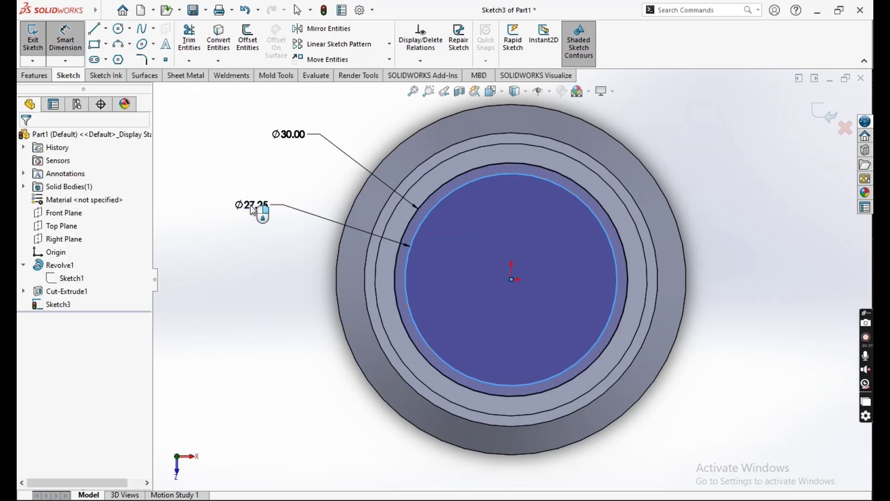
{"action": "type", "text": "28"}
{"action": "key", "text": "Return"}
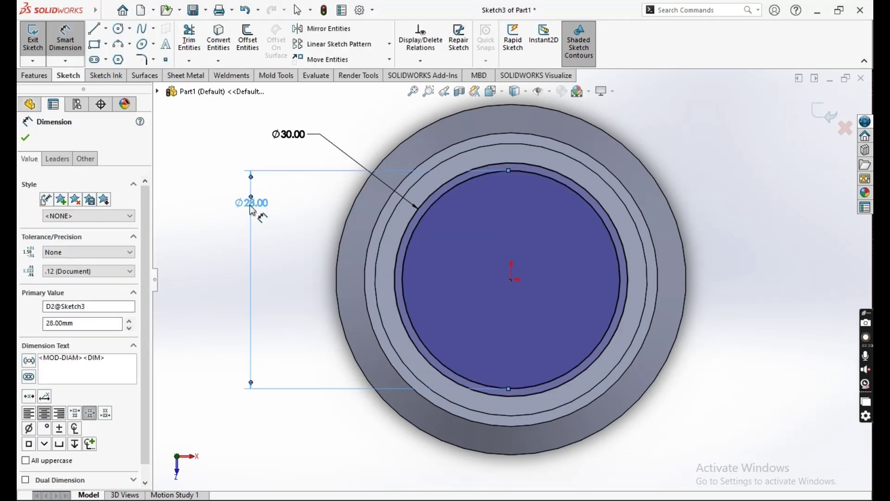
Step: Extrude the 30/28 mm ring 10 mm as a boss inside the recess
{"action": "left_click", "coordinate": [34, 75]}
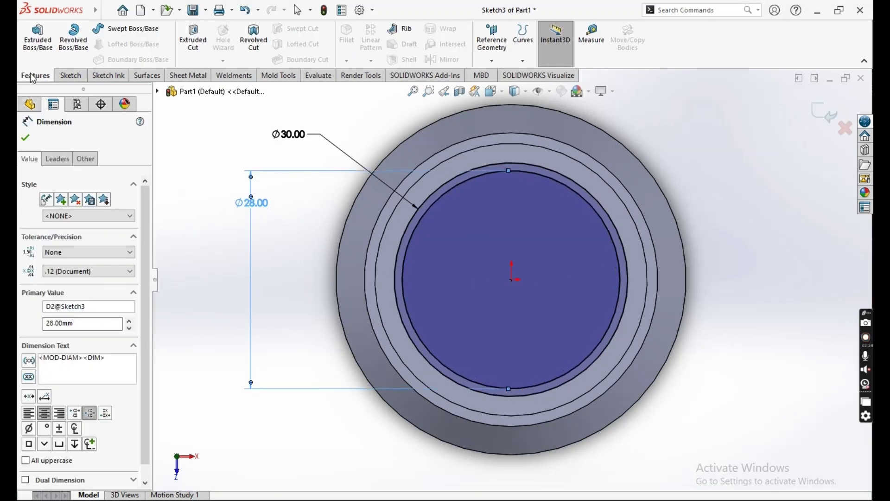
{"action": "left_click", "coordinate": [40, 45]}
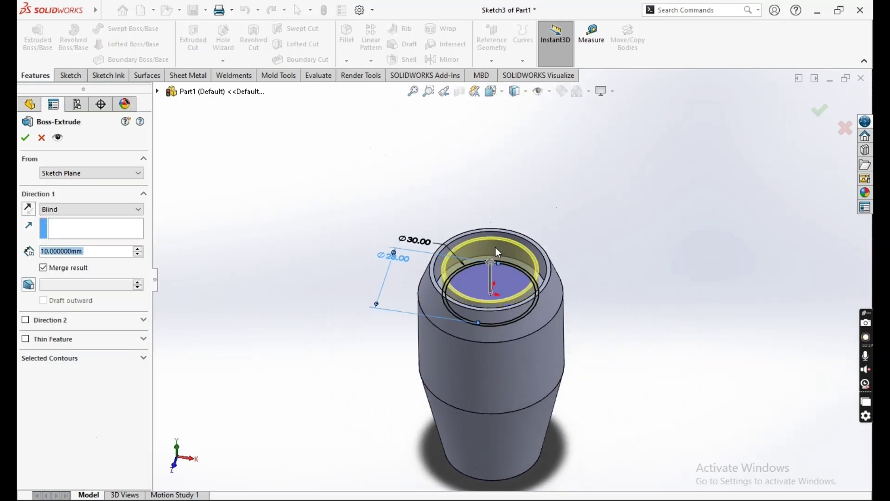
{"action": "scroll", "coordinate": [498, 253], "scroll_direction": "down", "scroll_amount": 2}
{"action": "left_click", "coordinate": [25, 137]}
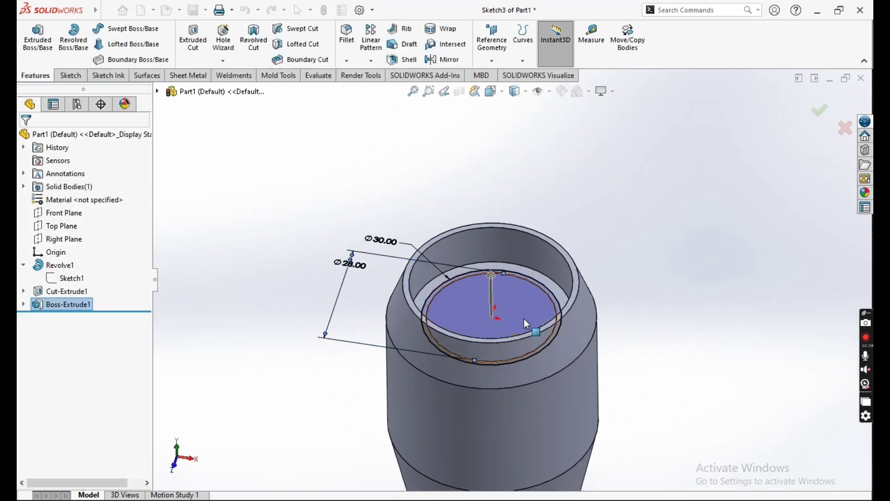
{"action": "scroll", "coordinate": [516, 318], "scroll_direction": "up", "scroll_amount": 4}
{"action": "middle_click_drag", "start_coordinate": [541, 367], "coordinate": [534, 352]}
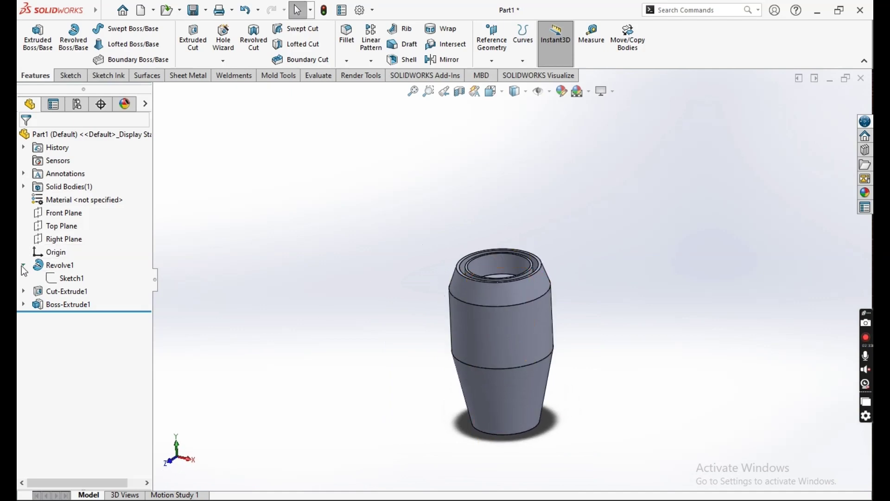
{"action": "left_click", "coordinate": [23, 264]}
Step: Start a sketch on the Right Plane with a vertical centerline from the origin to the body's top edge
{"action": "left_click", "coordinate": [63, 239]}
{"action": "left_click", "coordinate": [72, 225]}
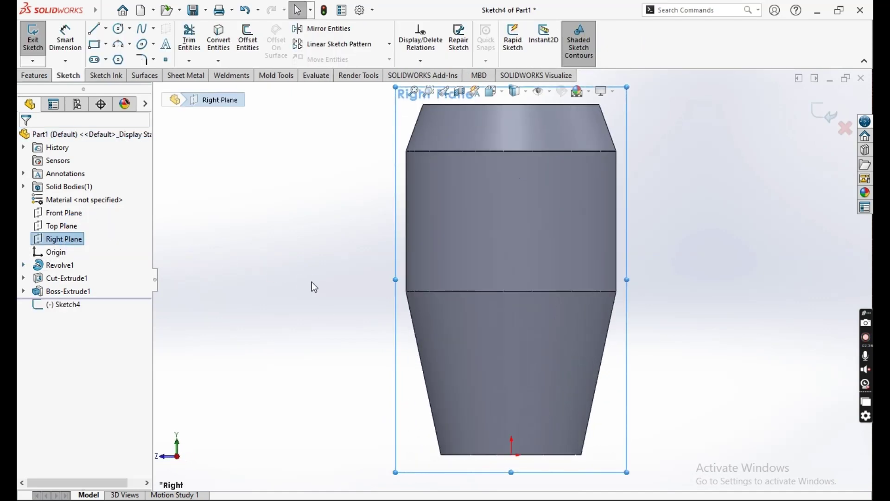
{"action": "left_click", "coordinate": [106, 30]}
{"action": "left_click", "coordinate": [117, 60]}
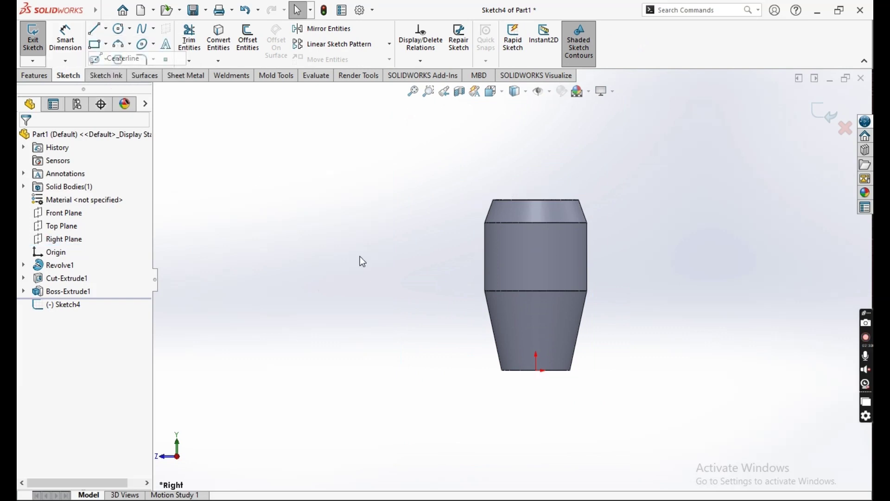
{"action": "left_click", "coordinate": [538, 371]}
{"action": "left_click", "coordinate": [538, 200]}
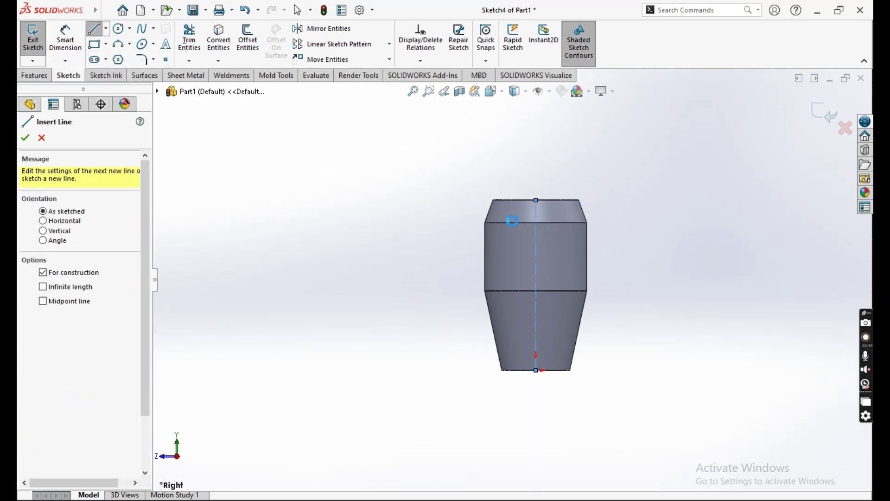
{"action": "key", "text": "Escape"}
Step: Draw an arm line up-left from the centerline and a perpendicular leg line down-left
{"action": "left_click", "coordinate": [95, 29]}
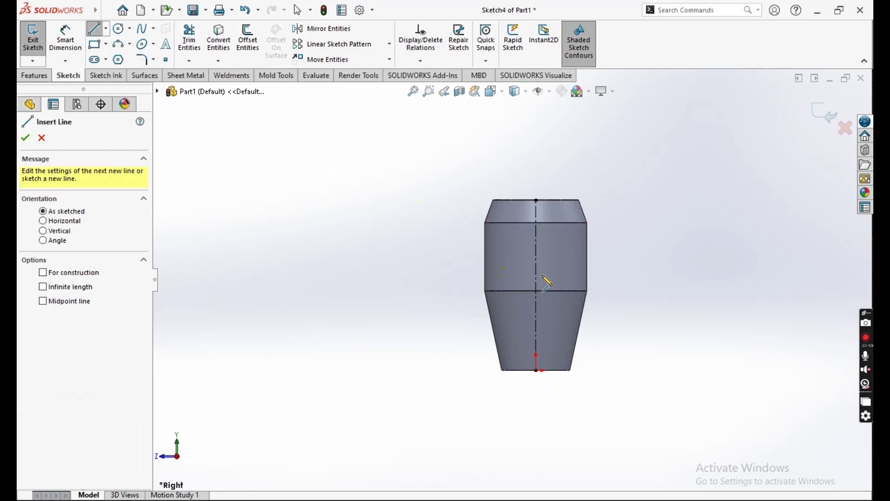
{"action": "left_click", "coordinate": [537, 253]}
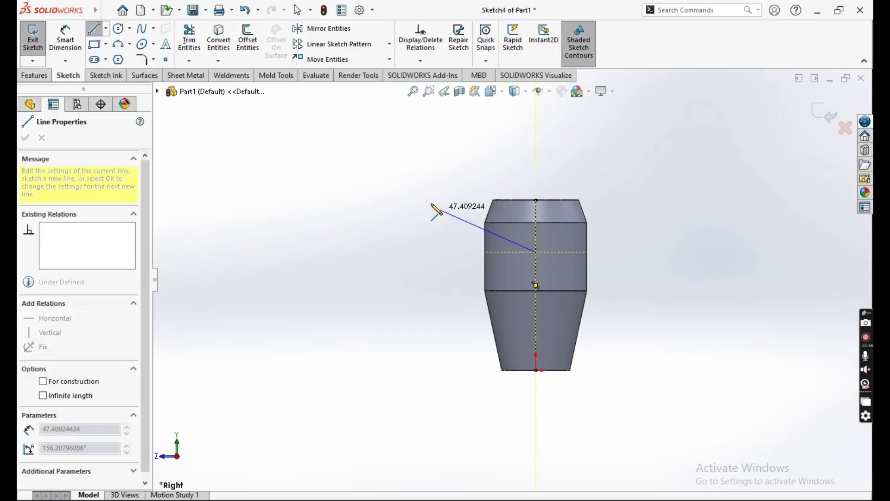
{"action": "left_click", "coordinate": [374, 183]}
{"action": "scroll", "coordinate": [366, 209], "scroll_direction": "up", "scroll_amount": 2}
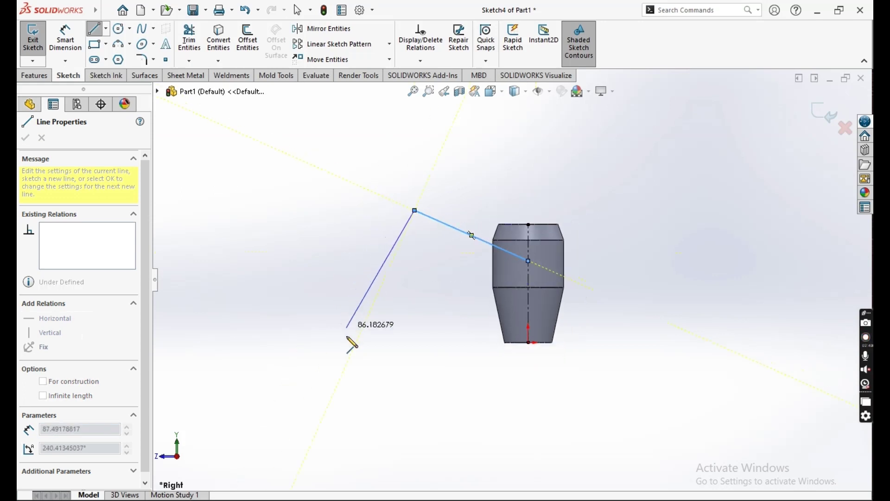
{"action": "left_click", "coordinate": [330, 406]}
{"action": "key", "text": "Escape"}
Step: Dimension the arm line to 100 mm and the leg line to 150 mm
{"action": "left_click", "coordinate": [74, 46]}
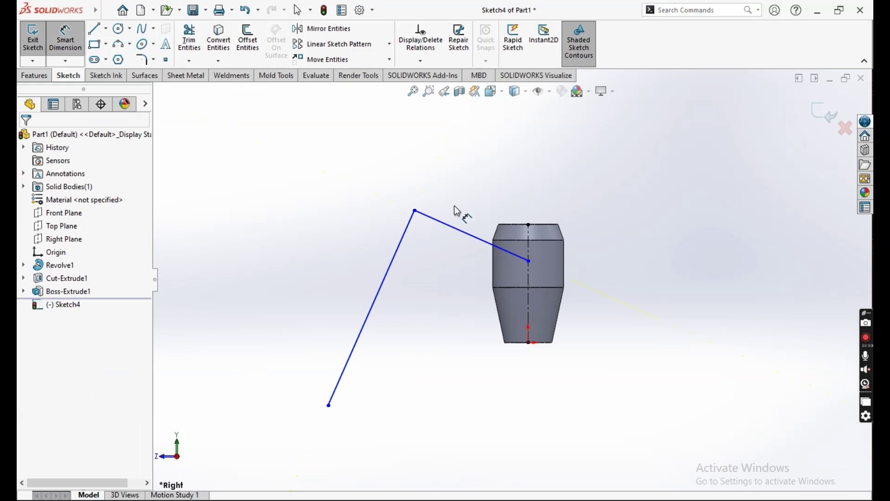
{"action": "left_click", "coordinate": [468, 239]}
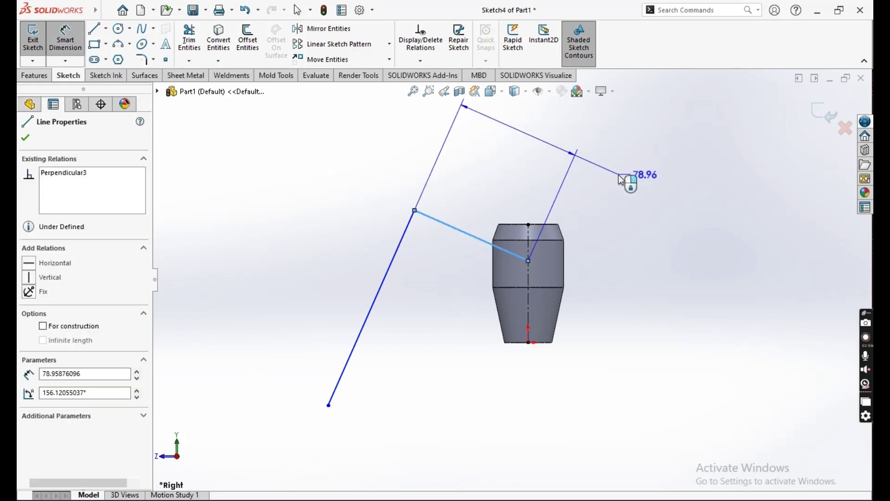
{"action": "left_click", "coordinate": [621, 180]}
{"action": "type", "text": "100"}
{"action": "key", "text": "Return"}
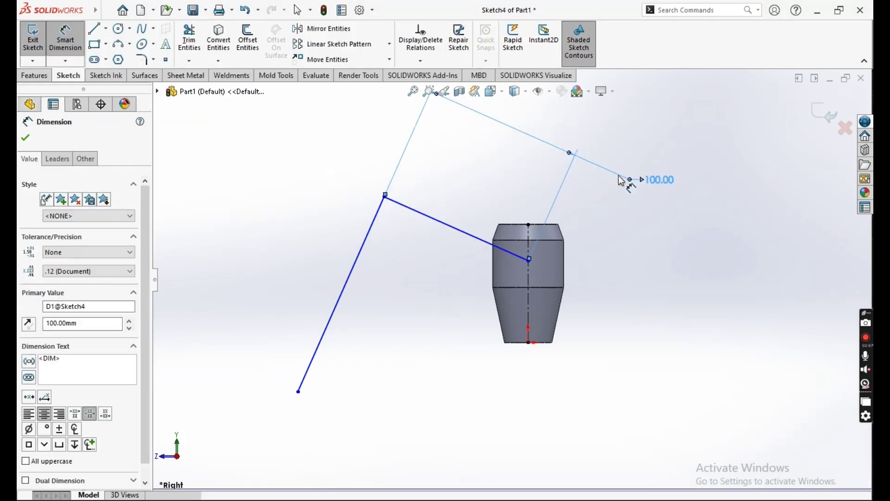
{"action": "left_click", "coordinate": [358, 269]}
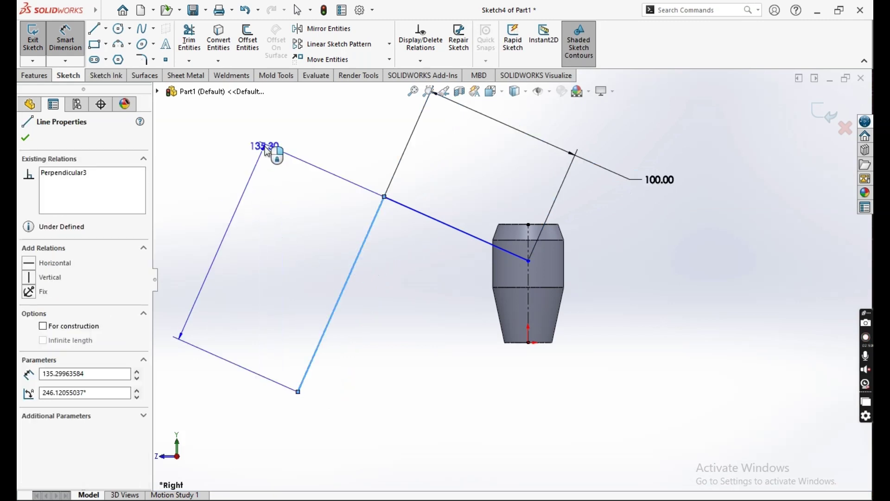
{"action": "left_click", "coordinate": [273, 151]}
{"action": "type", "text": "150"}
{"action": "key", "text": "Return"}
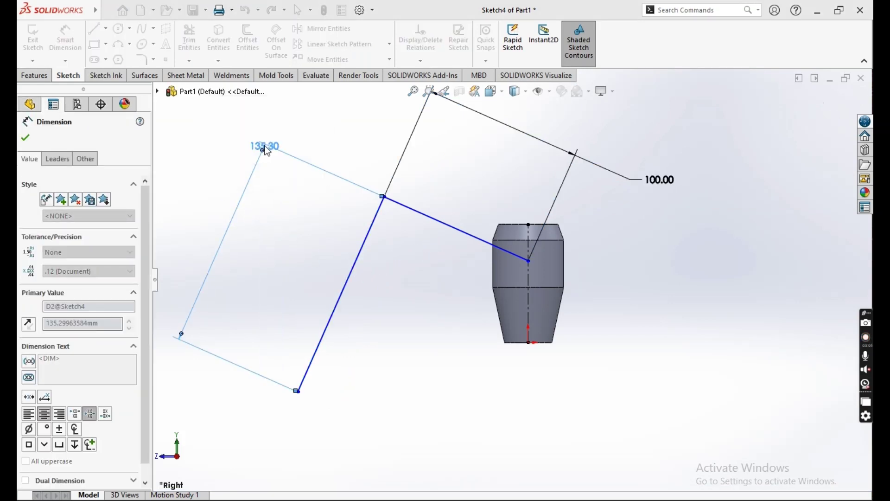
{"action": "key", "text": "Escape"}
{"action": "left_click_drag", "start_coordinate": [278, 149], "coordinate": [276, 231]}
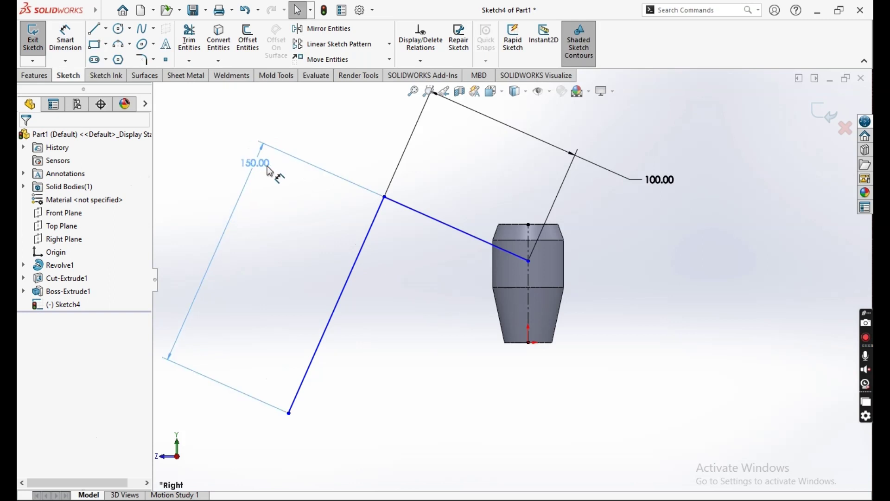
Step: Set the arm's angle to 30° and begin a new line at the leg's bottom end
{"action": "left_click", "coordinate": [65, 40]}
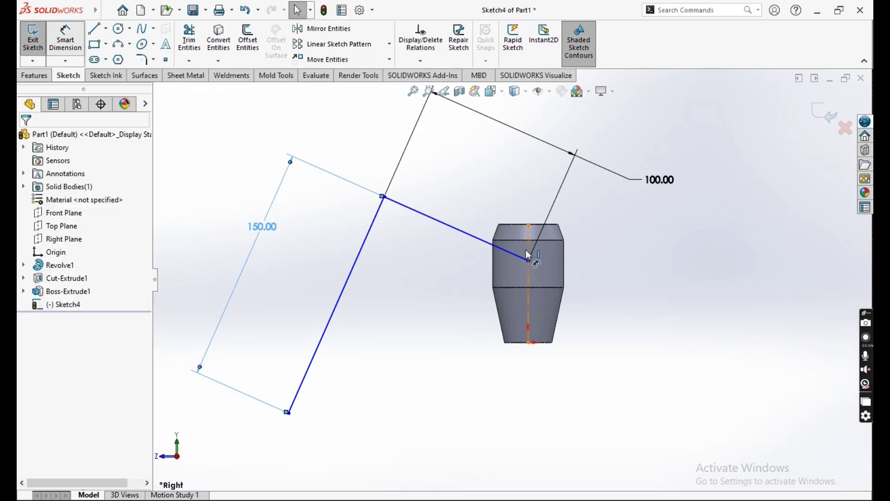
{"action": "left_click", "coordinate": [511, 252]}
{"action": "left_click", "coordinate": [529, 261]}
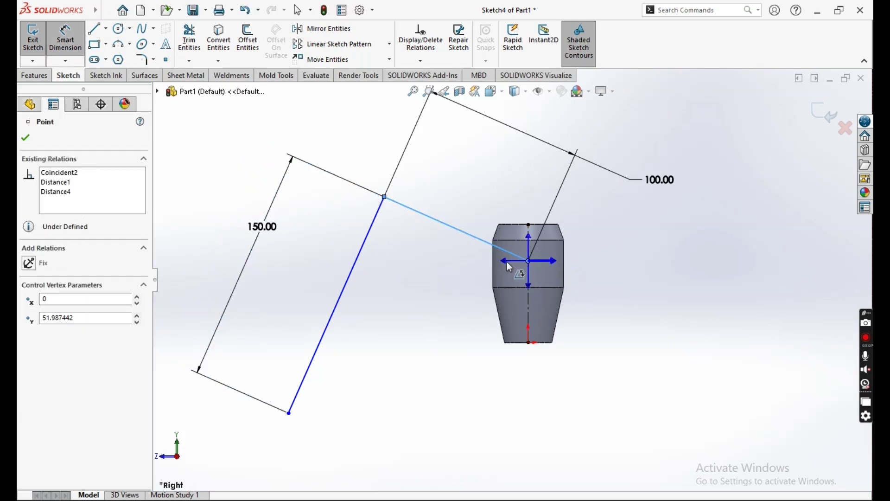
{"action": "left_click", "coordinate": [507, 261]}
{"action": "left_click", "coordinate": [441, 243]}
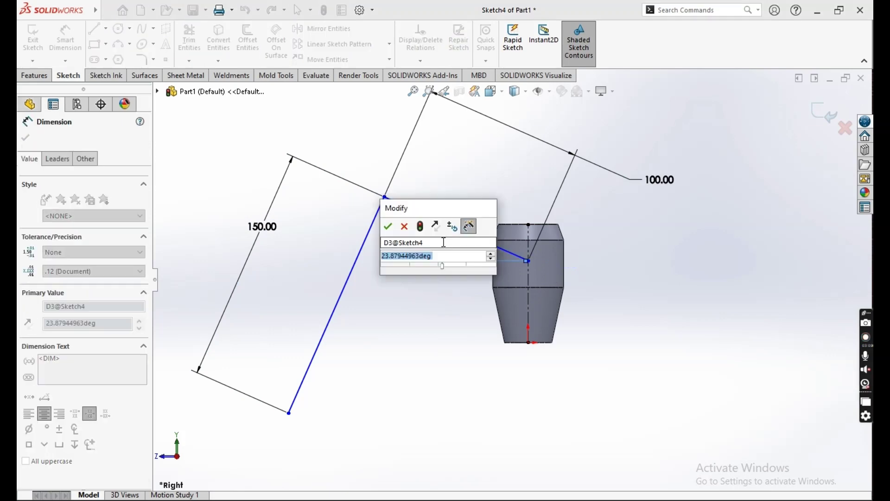
{"action": "type", "text": "30.00deg"}
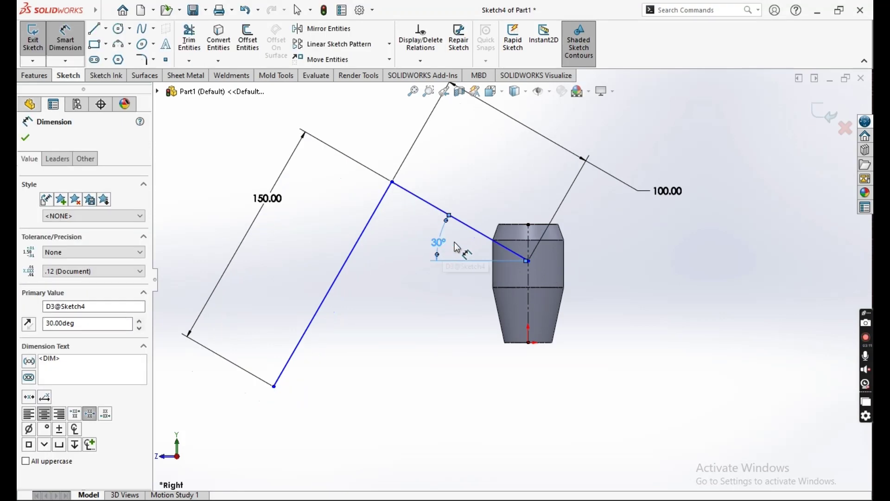
{"action": "scroll", "coordinate": [508, 273], "scroll_direction": "down", "scroll_amount": 3}
{"action": "scroll", "coordinate": [512, 277], "scroll_direction": "down", "scroll_amount": 4}
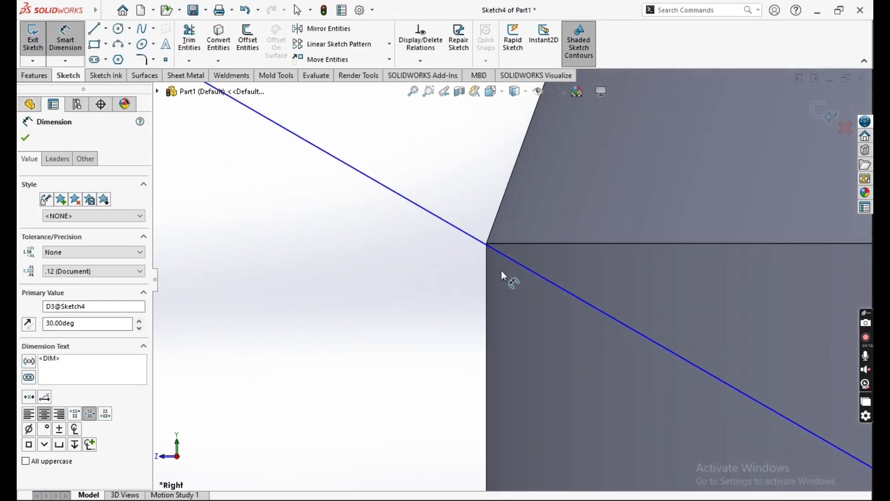
{"action": "scroll", "coordinate": [499, 255], "scroll_direction": "up", "scroll_amount": 3}
{"action": "scroll", "coordinate": [503, 267], "scroll_direction": "up", "scroll_amount": 2}
{"action": "scroll", "coordinate": [503, 274], "scroll_direction": "down", "scroll_amount": 1}
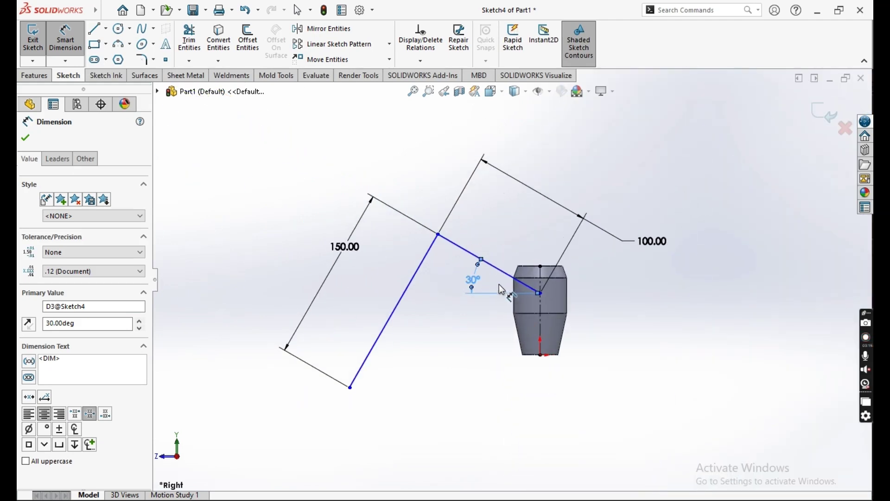
{"action": "scroll", "coordinate": [497, 283], "scroll_direction": "down", "scroll_amount": 2}
{"action": "scroll", "coordinate": [497, 283], "scroll_direction": "up", "scroll_amount": 2}
{"action": "key", "text": "Escape"}
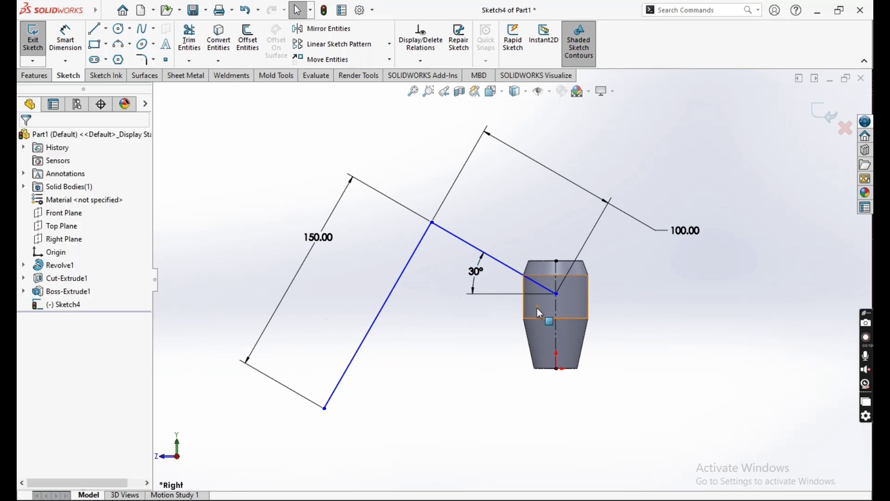
{"action": "scroll", "coordinate": [529, 302], "scroll_direction": "up", "scroll_amount": 2}
{"action": "scroll", "coordinate": [492, 285], "scroll_direction": "down", "scroll_amount": 3}
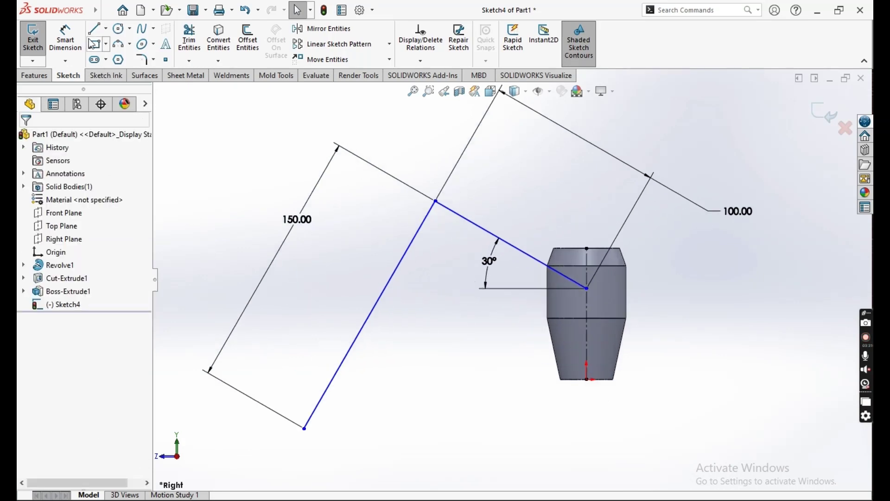
{"action": "left_click", "coordinate": [95, 28]}
{"action": "left_click", "coordinate": [304, 428]}
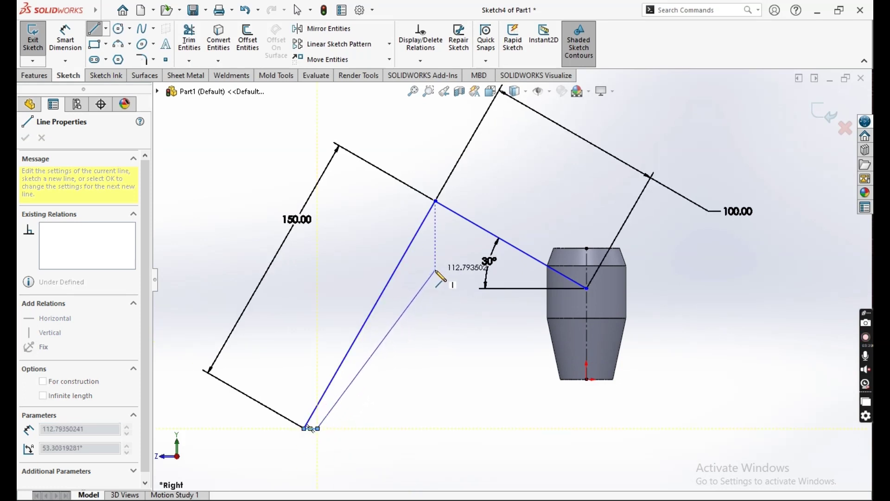
Step: Close the leg outline through an inner corner back to the centerline
{"action": "left_click", "coordinate": [436, 268]}
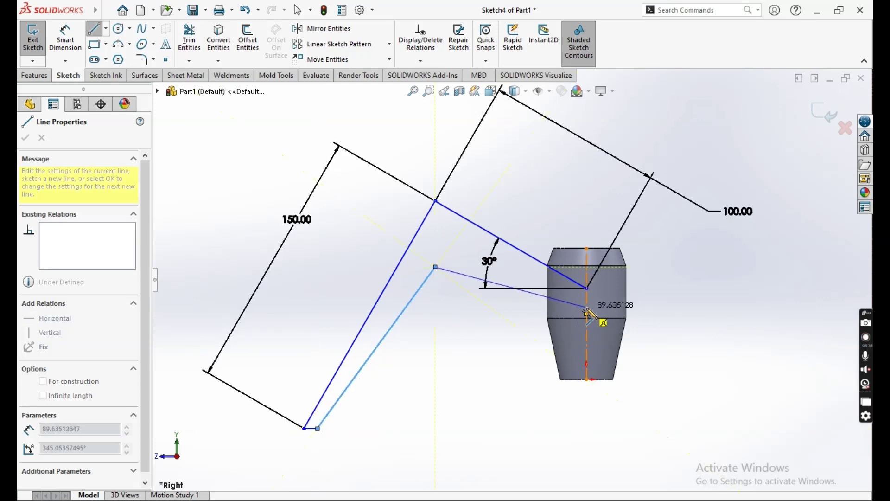
{"action": "left_click", "coordinate": [587, 308]}
{"action": "key", "text": "Escape"}
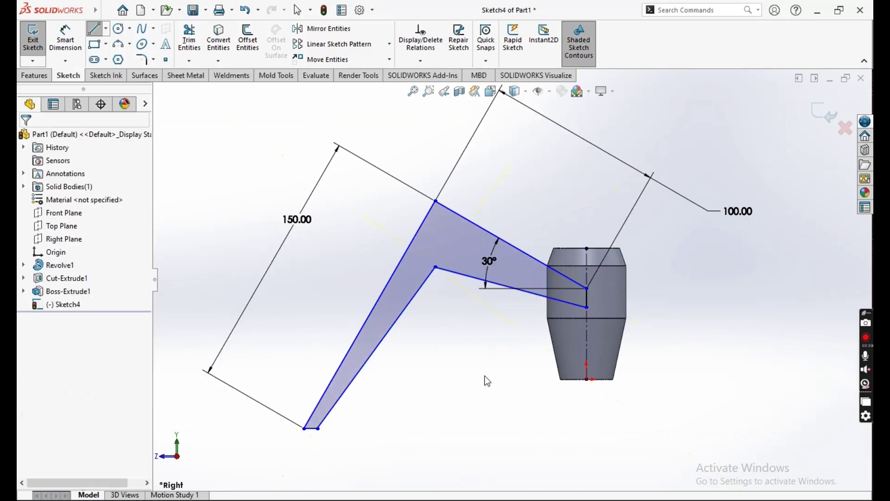
{"action": "scroll", "coordinate": [456, 322], "scroll_direction": "up", "scroll_amount": 1}
{"action": "scroll", "coordinate": [434, 333], "scroll_direction": "down", "scroll_amount": 1}
Step: Dimension the short foot line to a 7 mm width
{"action": "left_click", "coordinate": [65, 39]}
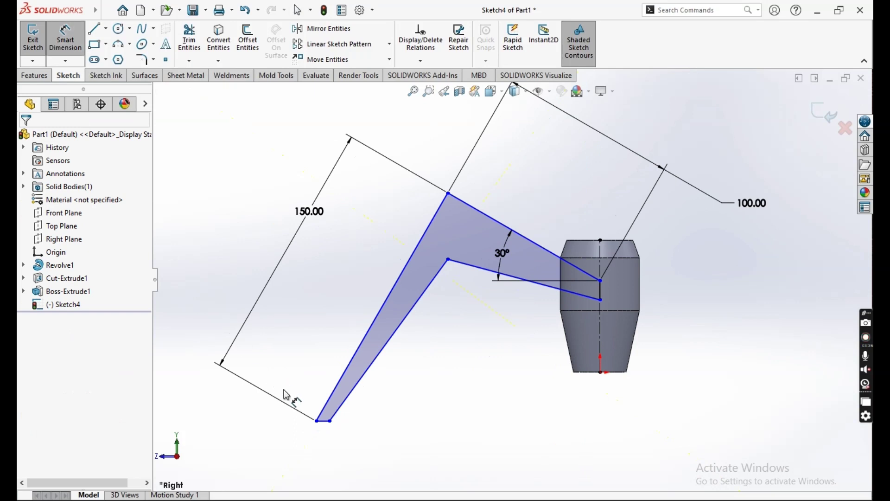
{"action": "left_click", "coordinate": [323, 421]}
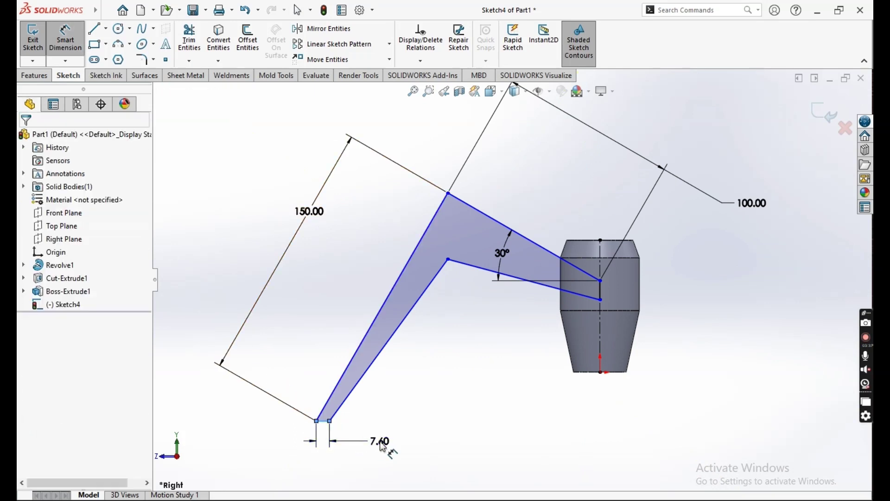
{"action": "left_click", "coordinate": [383, 446]}
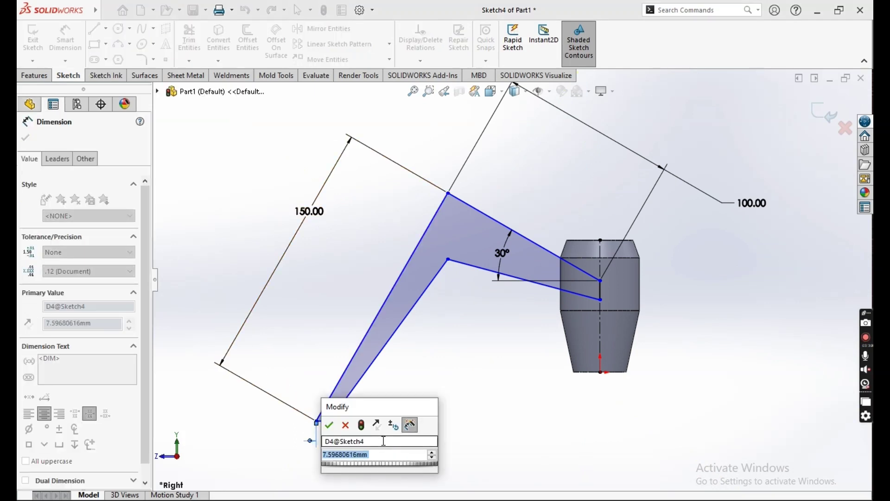
{"action": "type", "text": "7"}
{"action": "key", "text": "Return"}
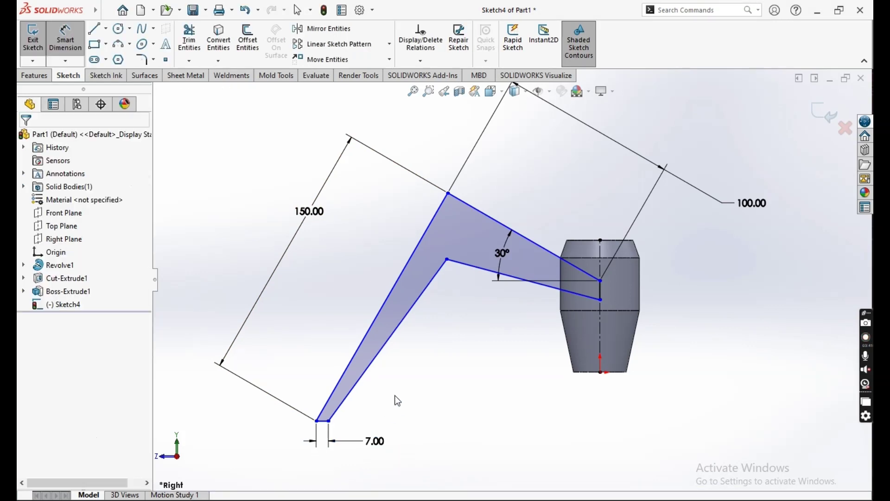
{"action": "key", "text": "Escape"}
Step: Set the lower arm line's angle to 15°
{"action": "left_click", "coordinate": [66, 40]}
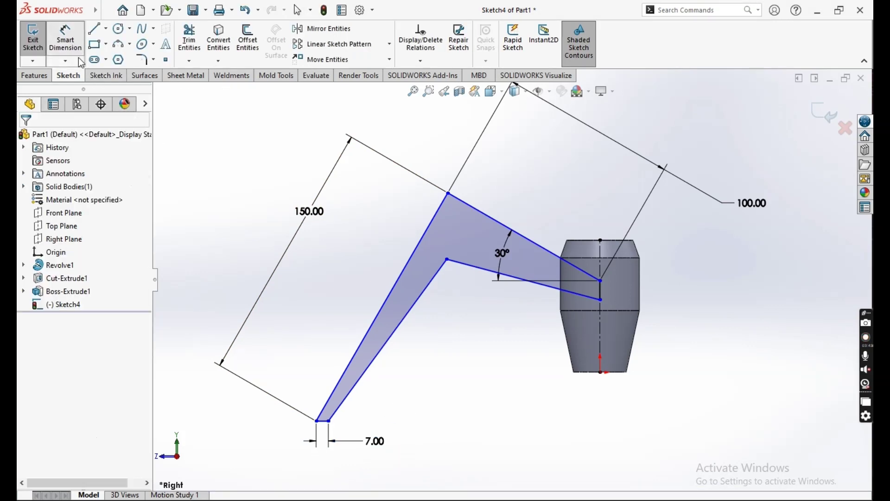
{"action": "left_click", "coordinate": [563, 293]}
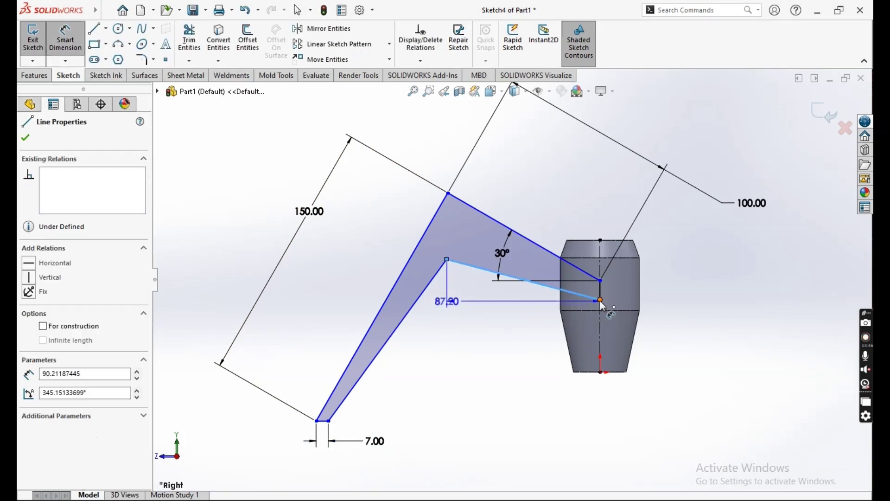
{"action": "left_click", "coordinate": [602, 301]}
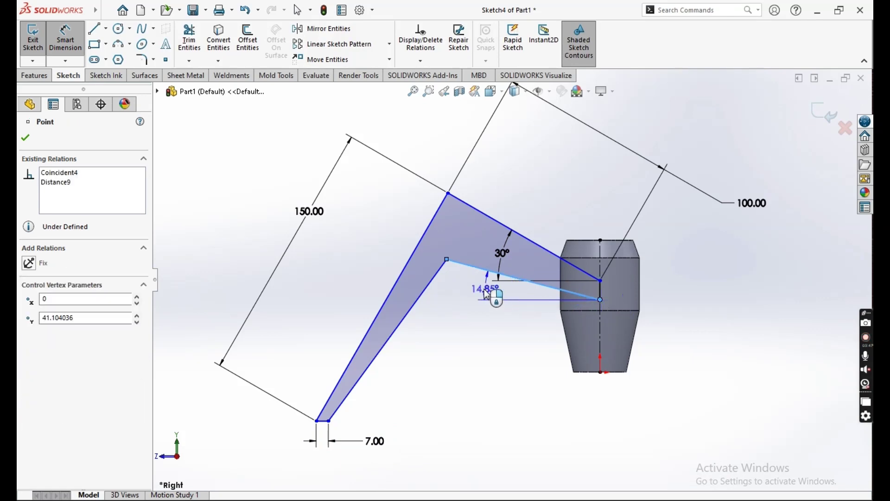
{"action": "left_click", "coordinate": [476, 286]}
{"action": "type", "text": "15"}
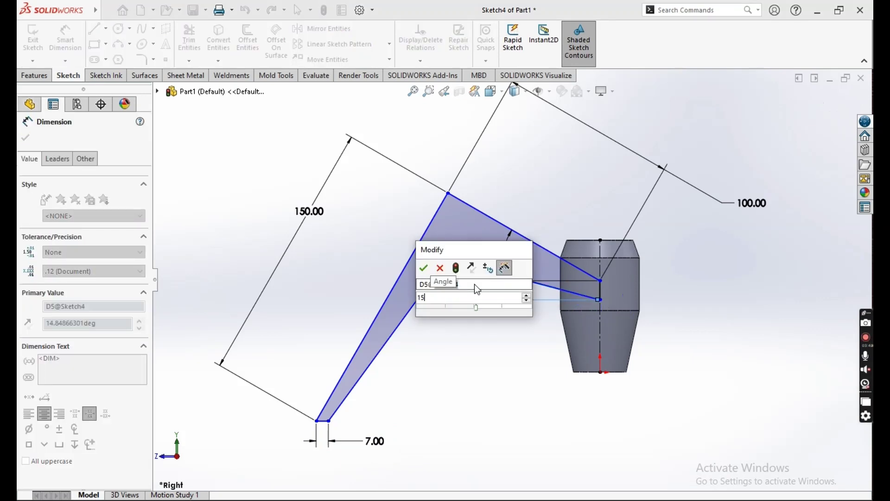
{"action": "key", "text": "Return"}
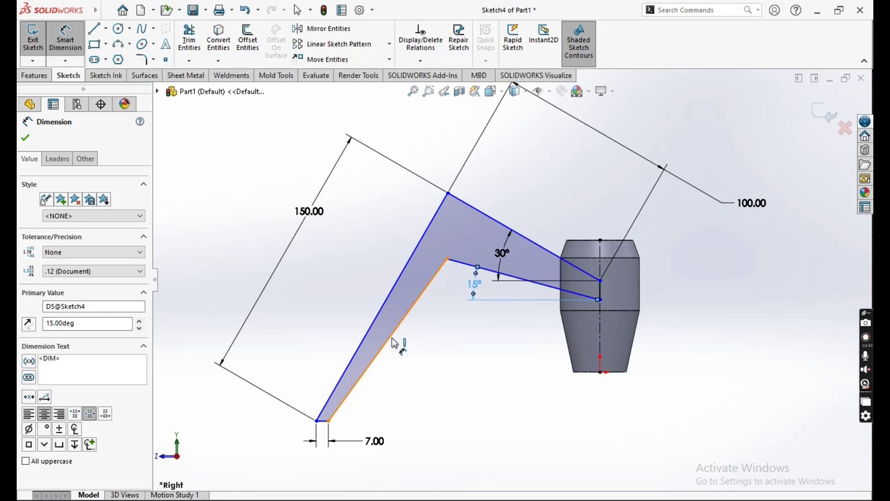
Step: Set the inner slanted leg line's angle to 55°
{"action": "left_click", "coordinate": [394, 343]}
{"action": "left_click", "coordinate": [329, 421]}
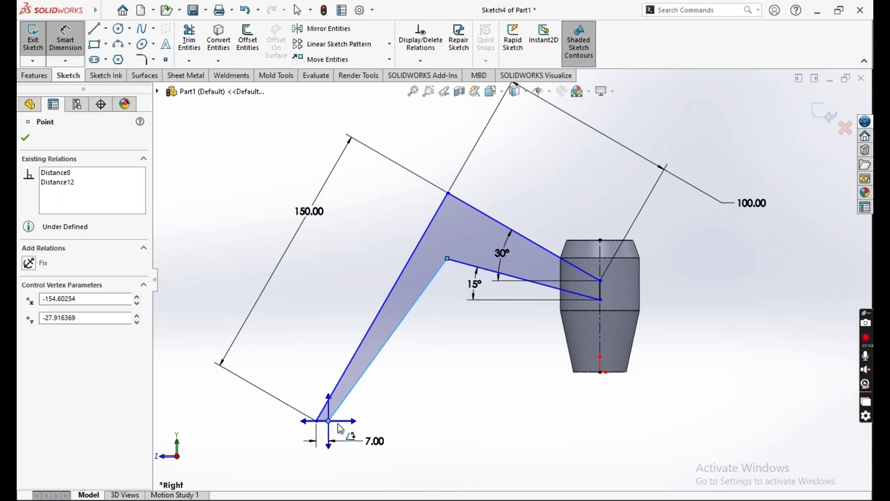
{"action": "left_click", "coordinate": [439, 384]}
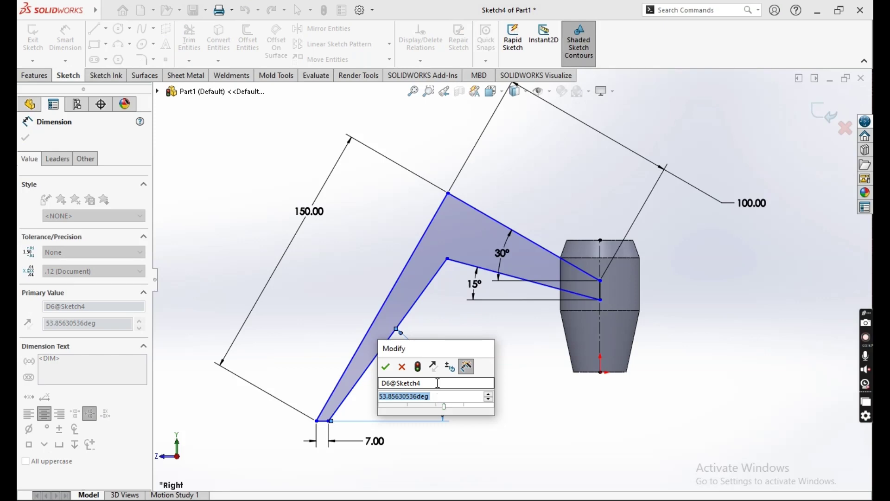
{"action": "type", "text": "55"}
{"action": "key", "text": "Return"}
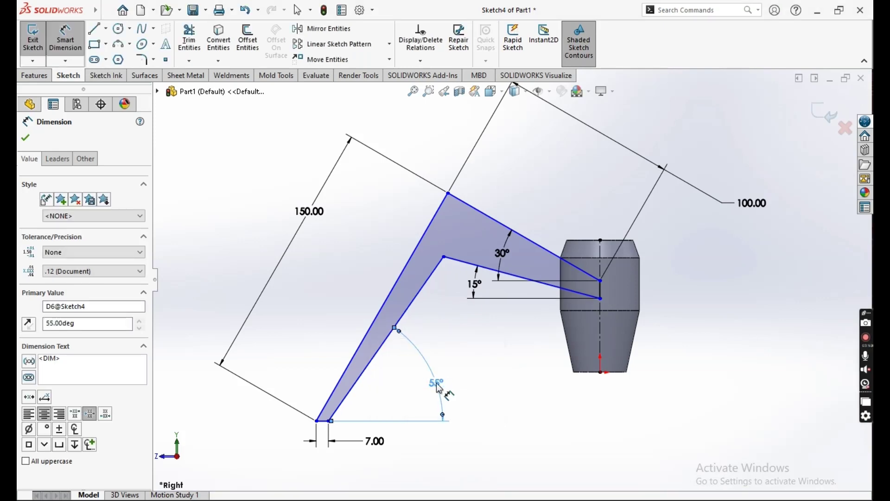
{"action": "left_click", "coordinate": [502, 369]}
{"action": "scroll", "coordinate": [496, 308], "scroll_direction": "up", "scroll_amount": 2}
{"action": "scroll", "coordinate": [470, 313], "scroll_direction": "down", "scroll_amount": 2}
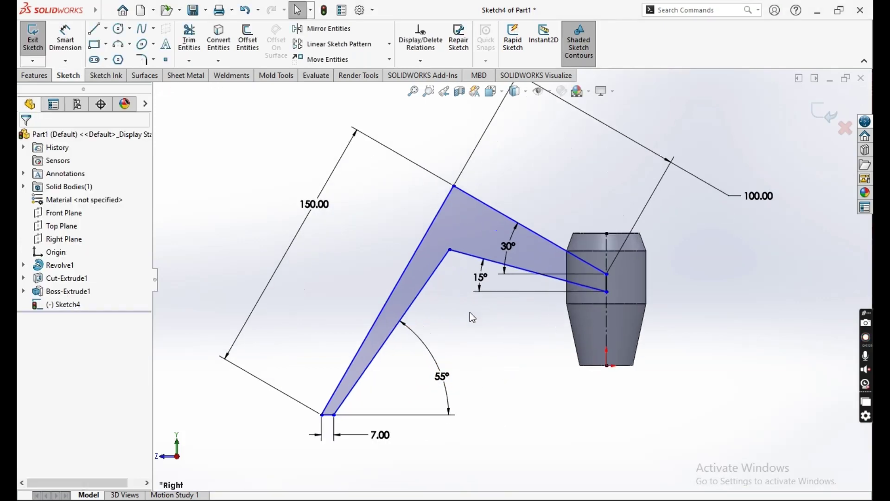
Step: Extrude the leg sketch Mid Plane to 15 mm as Boss-Extrude2
{"action": "left_click", "coordinate": [37, 76]}
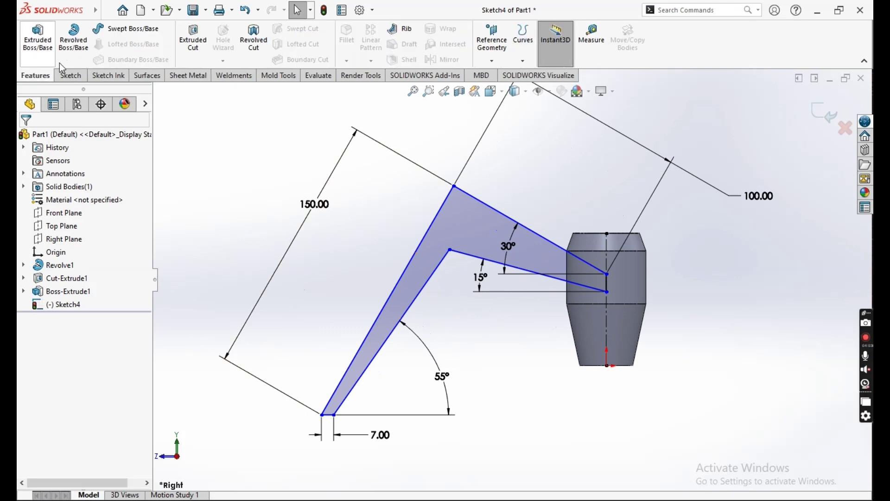
{"action": "left_click", "coordinate": [38, 37]}
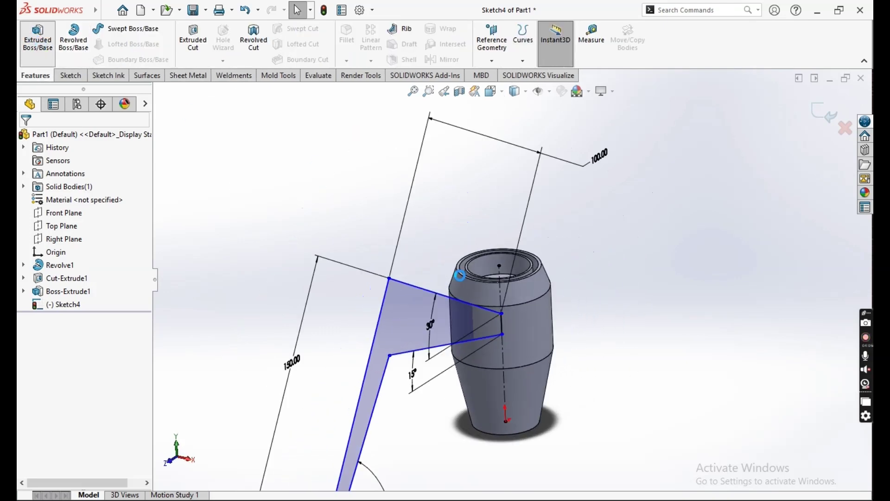
{"action": "left_click", "coordinate": [66, 214]}
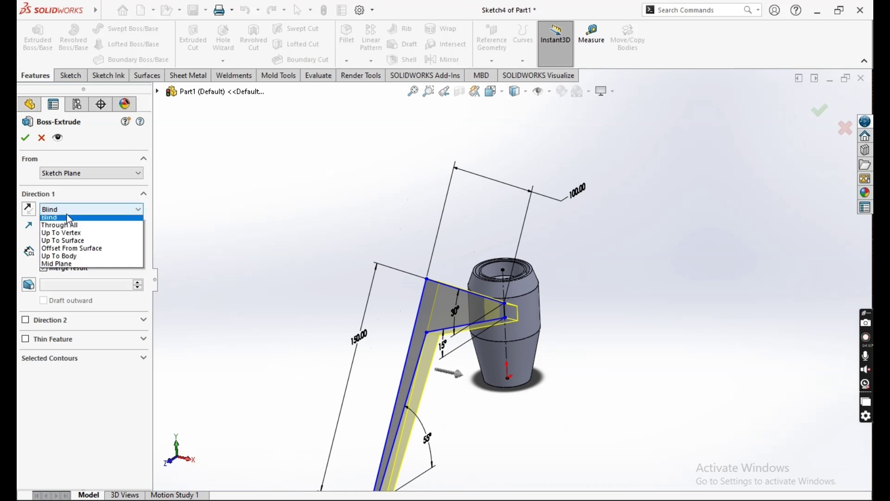
{"action": "left_click", "coordinate": [77, 266]}
{"action": "type", "text": "15"}
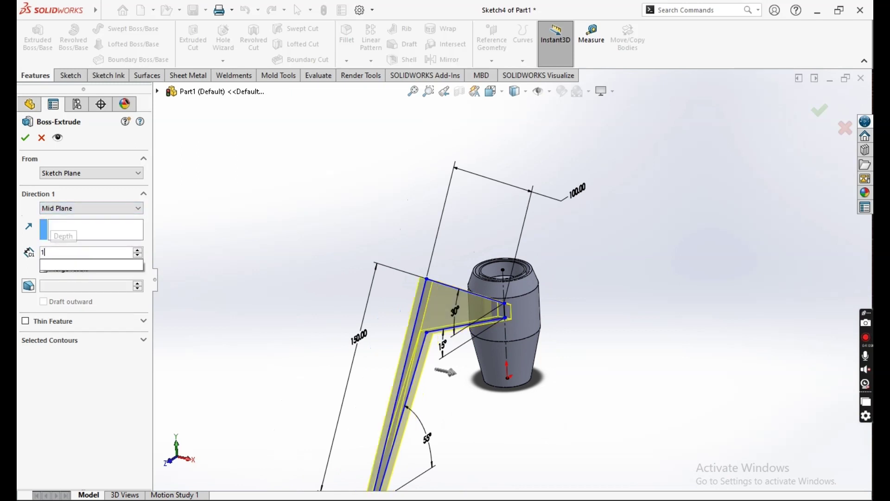
{"action": "key", "text": "Return"}
{"action": "left_click", "coordinate": [26, 137]}
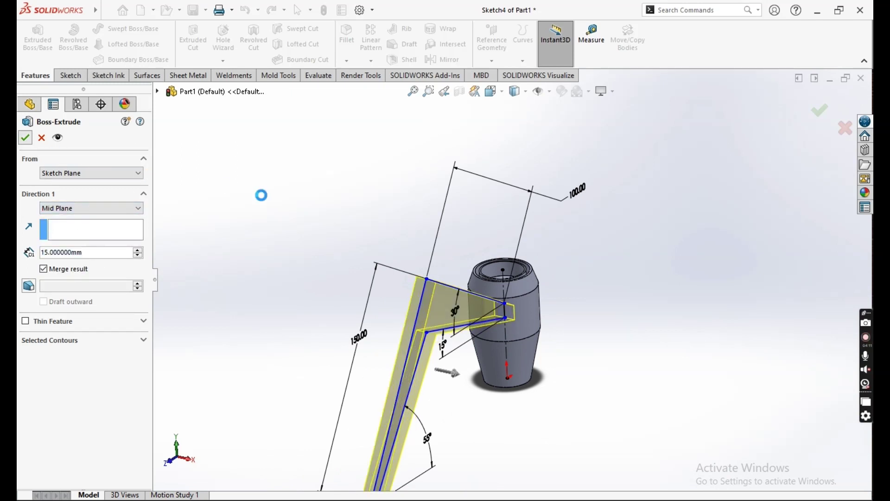
{"action": "mouse_move", "coordinate": [467, 315]}
{"action": "middle_mouse_down"}
{"action": "mouse_move", "coordinate": [453, 298]}
{"action": "mouse_move", "coordinate": [426, 348]}
{"action": "mouse_move", "coordinate": [487, 261]}
{"action": "mouse_move", "coordinate": [473, 232]}
{"action": "mouse_move", "coordinate": [469, 269]}
{"action": "middle_mouse_up"}
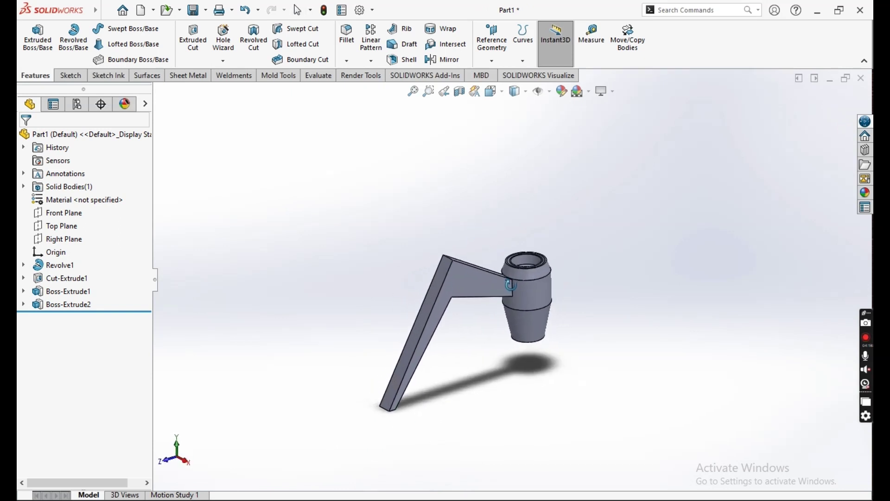
Step: Circular-pattern Boss-Extrude2 six times around the hub's cylindrical face
{"action": "left_click", "coordinate": [65, 304]}
{"action": "left_click", "coordinate": [371, 61]}
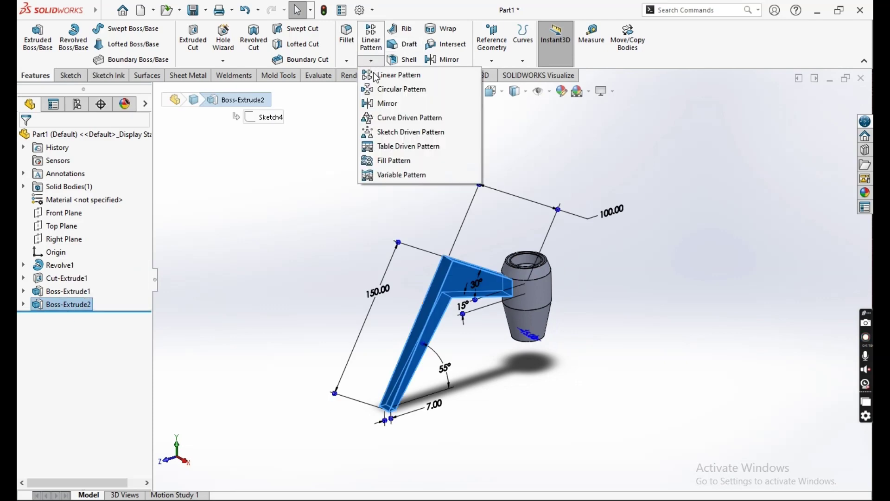
{"action": "left_click", "coordinate": [402, 89]}
{"action": "left_click", "coordinate": [544, 298]}
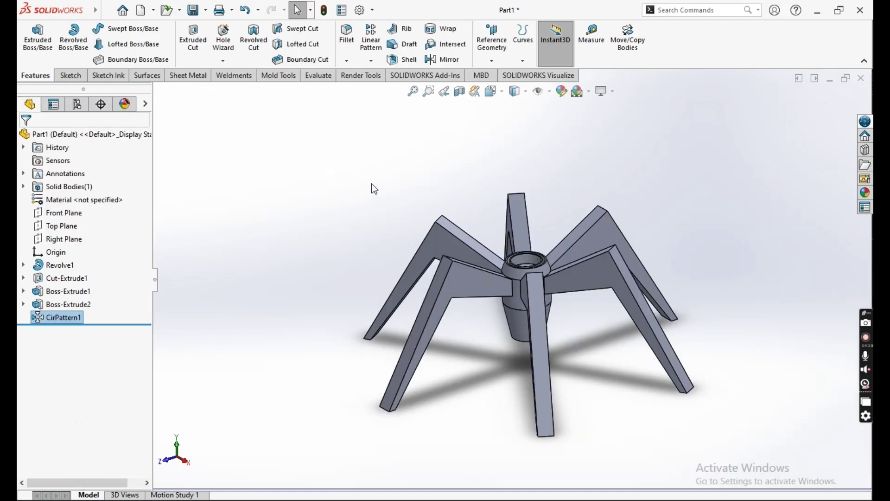
{"action": "mouse_move", "coordinate": [486, 273]}
{"action": "middle_mouse_down"}
{"action": "mouse_move", "coordinate": [508, 112]}
{"action": "mouse_move", "coordinate": [522, 229]}
{"action": "mouse_move", "coordinate": [596, 259]}
{"action": "middle_mouse_up"}
Step: Start a sketch on the Front Plane and show hidden edges as dashed lines
{"action": "left_click", "coordinate": [61, 213]}
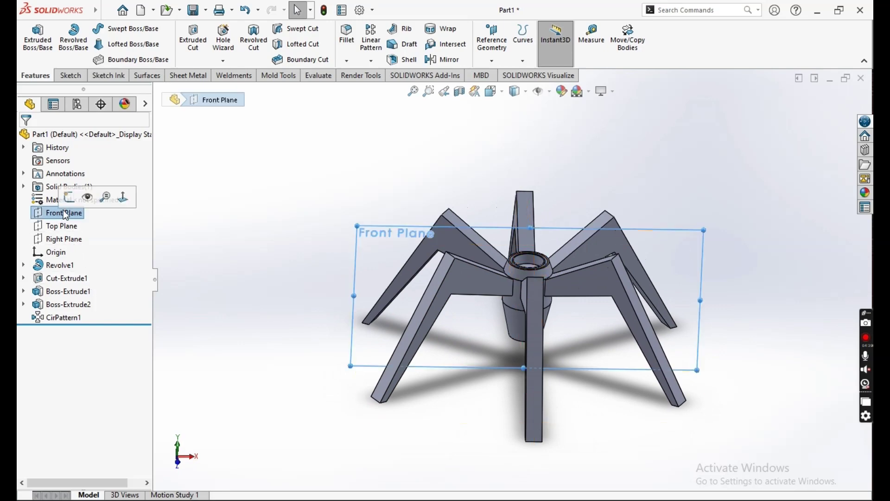
{"action": "left_click", "coordinate": [76, 197]}
{"action": "left_click", "coordinate": [610, 165]}
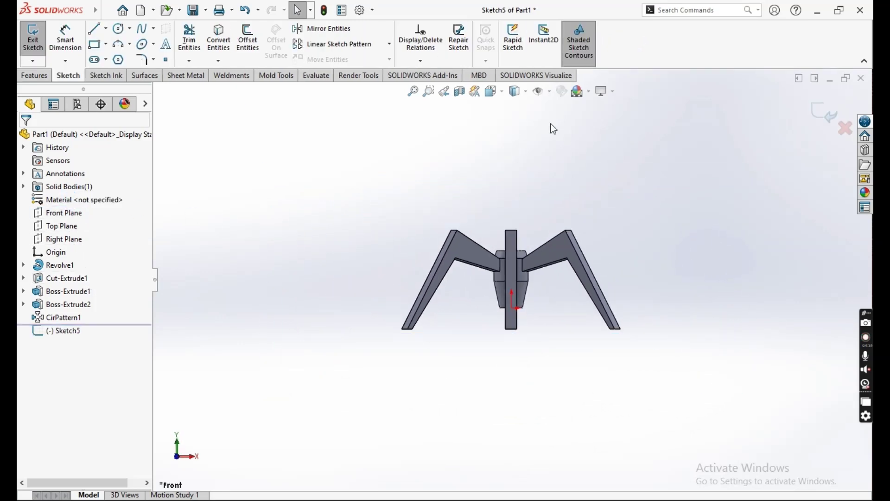
{"action": "left_click", "coordinate": [525, 92]}
{"action": "left_click", "coordinate": [516, 158]}
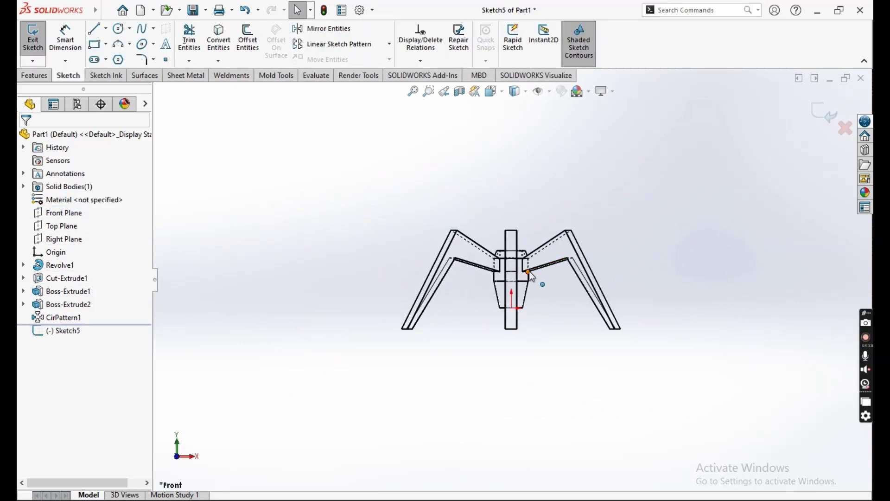
{"action": "scroll", "coordinate": [513, 247], "scroll_direction": "down", "scroll_amount": 5}
{"action": "scroll", "coordinate": [488, 308], "scroll_direction": "down", "scroll_amount": 2}
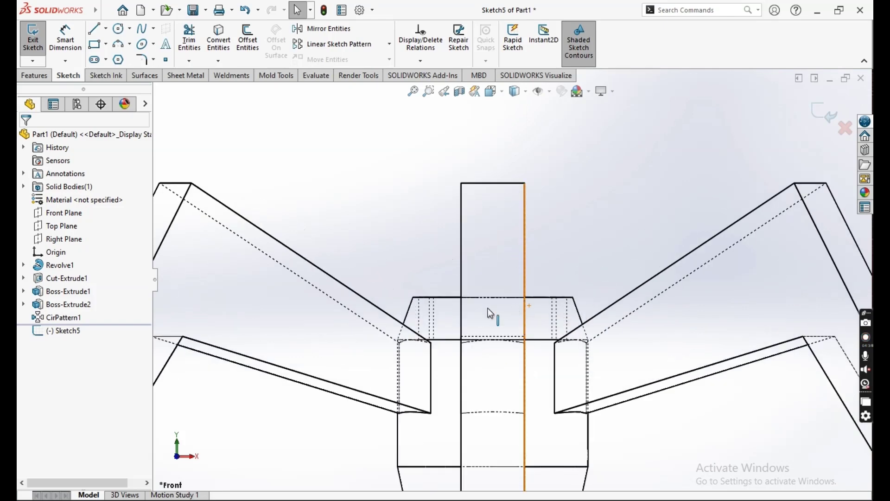
Step: Draw a vertical centerline up from the hub top's midpoint
{"action": "left_click", "coordinate": [106, 29]}
{"action": "left_click", "coordinate": [120, 58]}
{"action": "scroll", "coordinate": [508, 343], "scroll_direction": "down", "scroll_amount": 3}
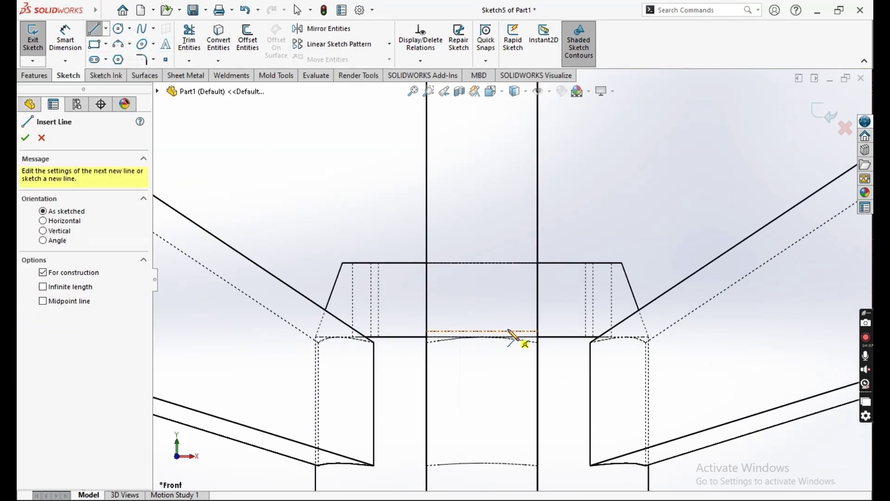
{"action": "left_click", "coordinate": [483, 338]}
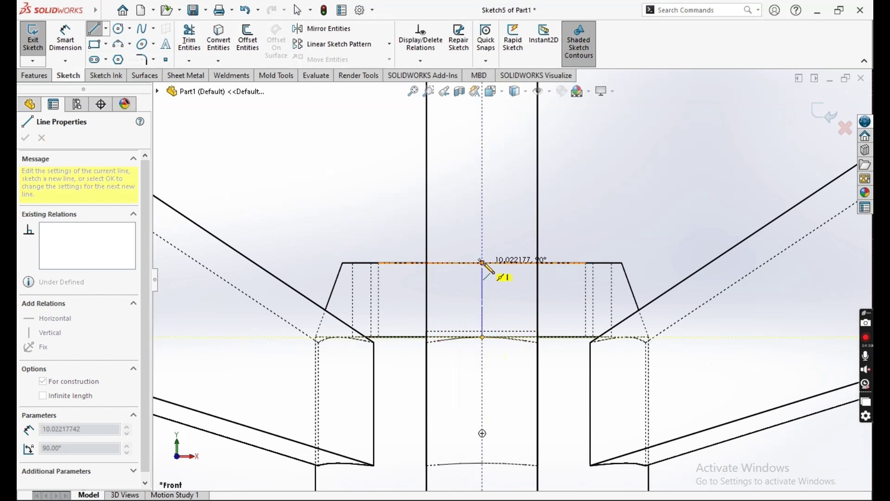
{"action": "left_click", "coordinate": [482, 263]}
{"action": "key", "text": "Escape"}
{"action": "scroll", "coordinate": [482, 301], "scroll_direction": "up", "scroll_amount": 3}
{"action": "scroll", "coordinate": [582, 204], "scroll_direction": "up", "scroll_amount": 3}
{"action": "scroll", "coordinate": [581, 204], "scroll_direction": "down", "scroll_amount": 2}
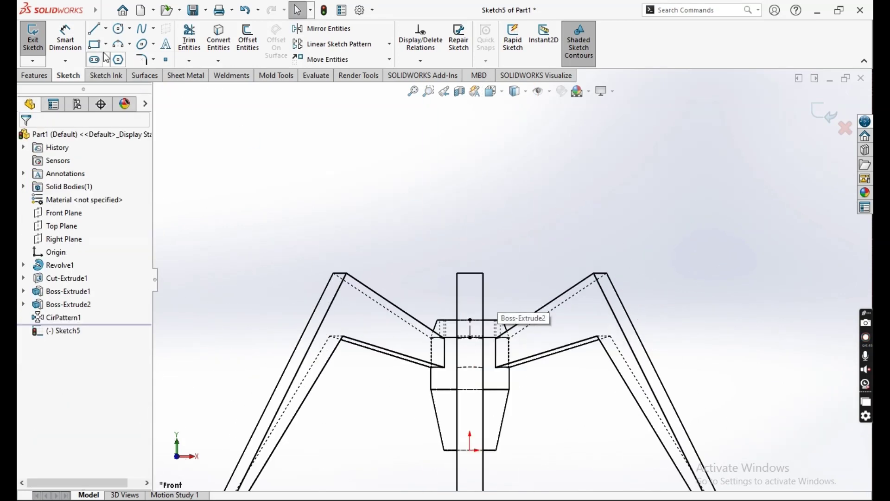
Step: Draw a tall vertical line from the hub top's midpoint
{"action": "left_click", "coordinate": [103, 34]}
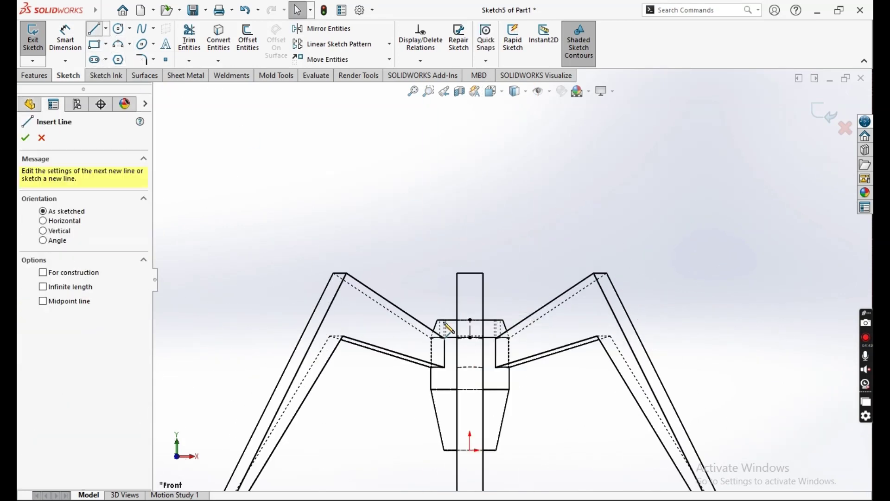
{"action": "left_click", "coordinate": [470, 330]}
{"action": "left_click", "coordinate": [471, 193]}
{"action": "key", "text": "Escape"}
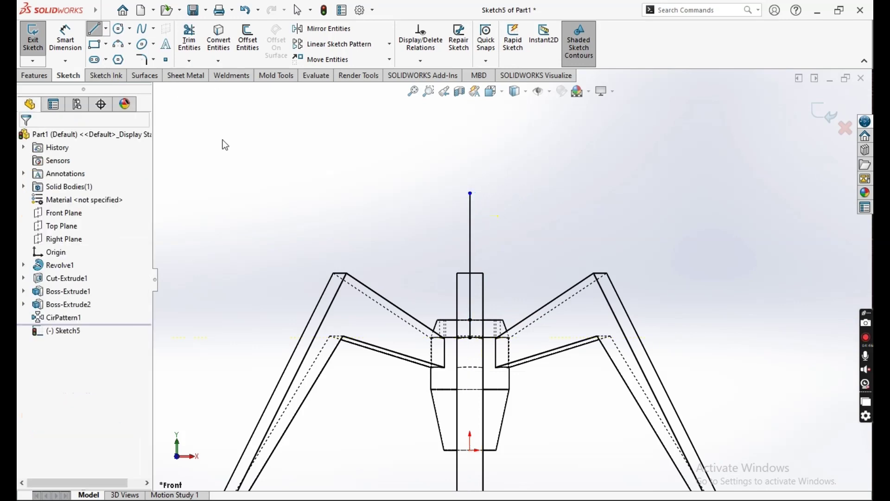
Step: Draw a slanted line from the hub's upper corner to near the centre line's top
{"action": "left_click", "coordinate": [98, 29]}
{"action": "scroll", "coordinate": [477, 334], "scroll_direction": "down", "scroll_amount": 3}
{"action": "scroll", "coordinate": [441, 334], "scroll_direction": "down", "scroll_amount": 3}
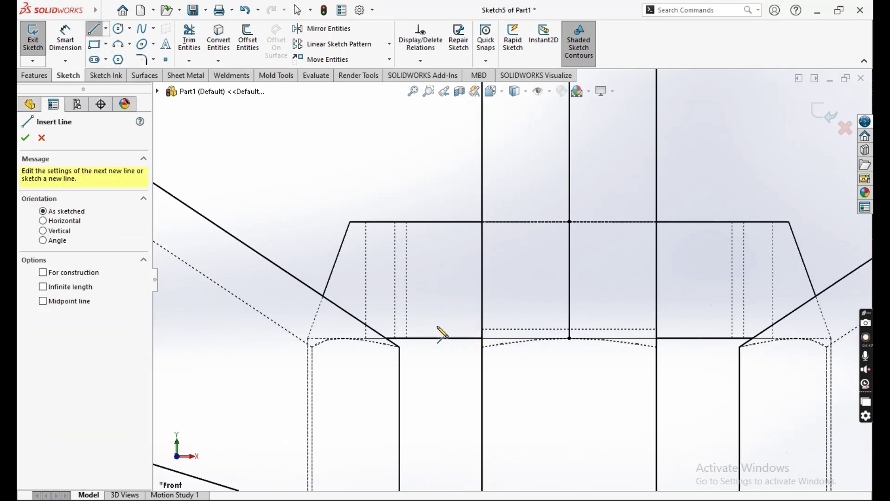
{"action": "left_click", "coordinate": [407, 338]}
{"action": "scroll", "coordinate": [418, 325], "scroll_direction": "up", "scroll_amount": 3}
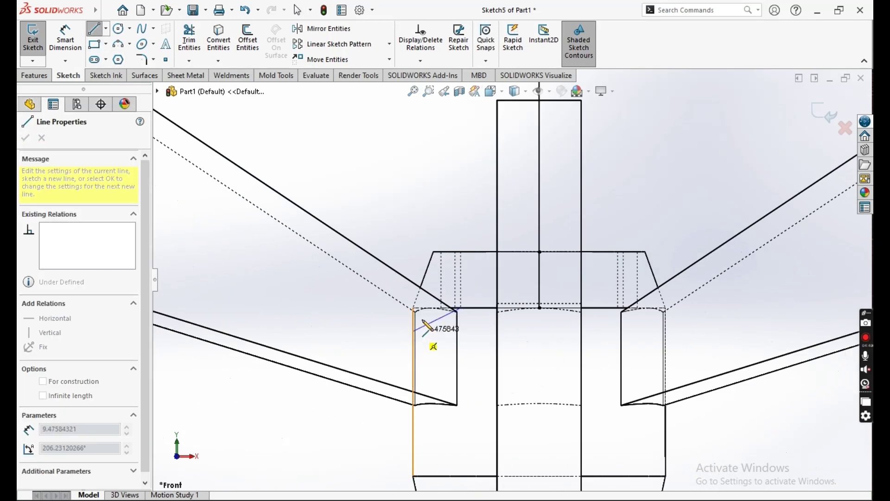
{"action": "left_click", "coordinate": [461, 227]}
{"action": "scroll", "coordinate": [461, 268], "scroll_direction": "up", "scroll_amount": 3}
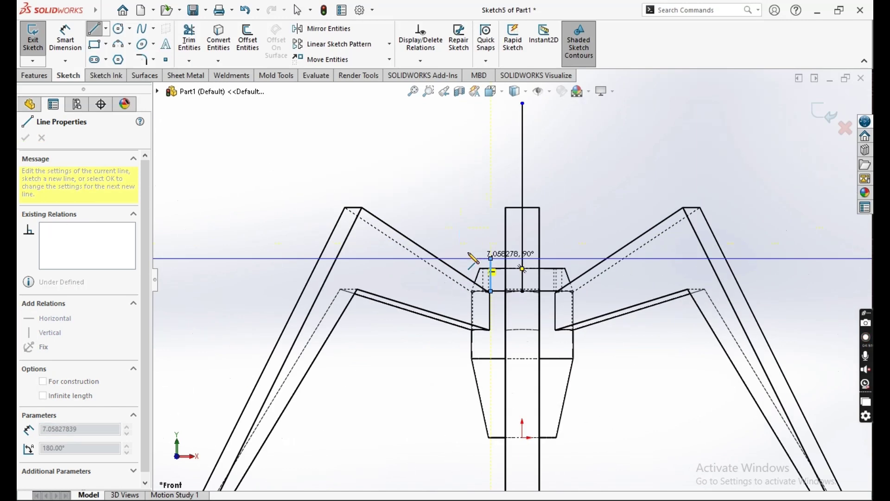
{"action": "scroll", "coordinate": [473, 254], "scroll_direction": "up", "scroll_amount": 3}
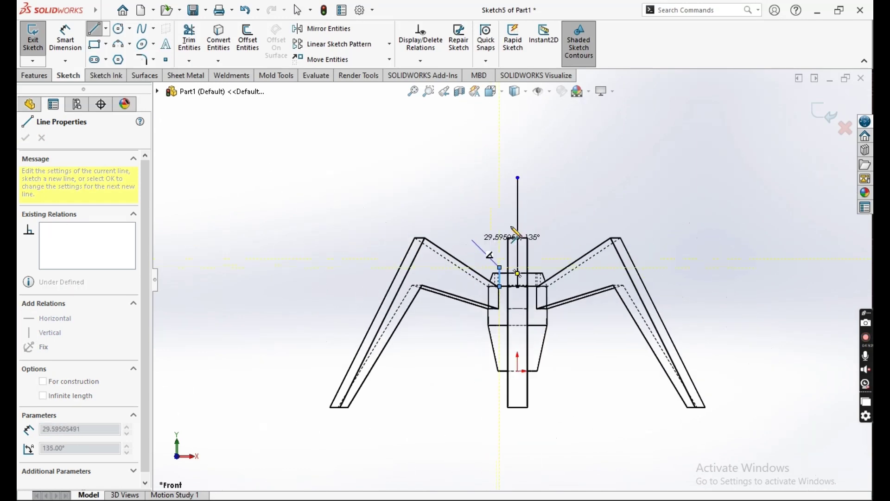
{"action": "left_click", "coordinate": [482, 184]}
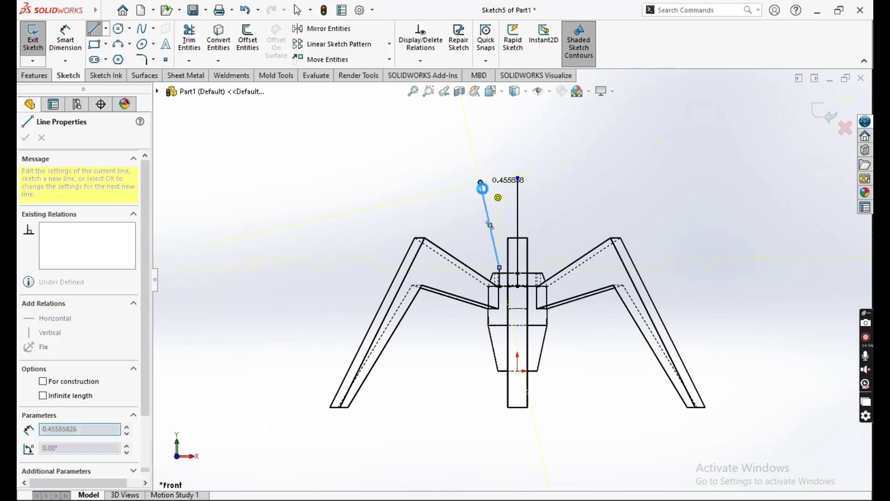
{"action": "key", "text": "Escape"}
Step: Draw a circle at the top of the vertical centre line
{"action": "left_click", "coordinate": [123, 33]}
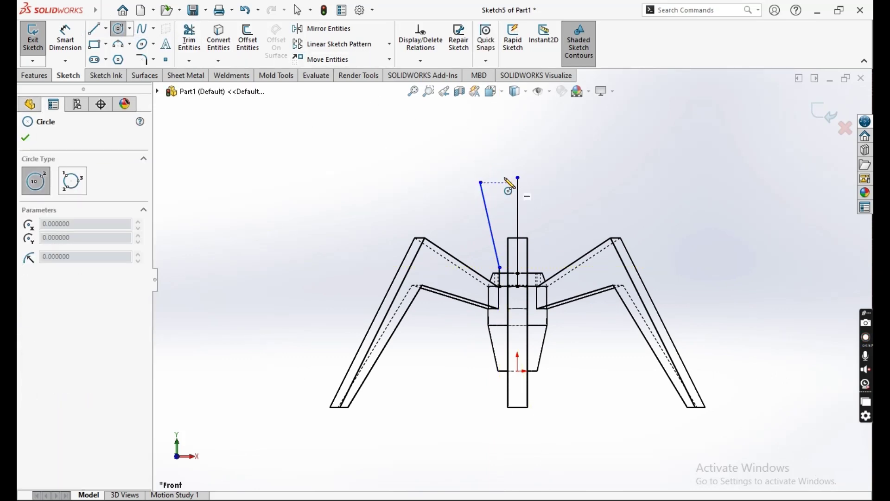
{"action": "left_click", "coordinate": [519, 178]}
{"action": "left_click", "coordinate": [482, 183]}
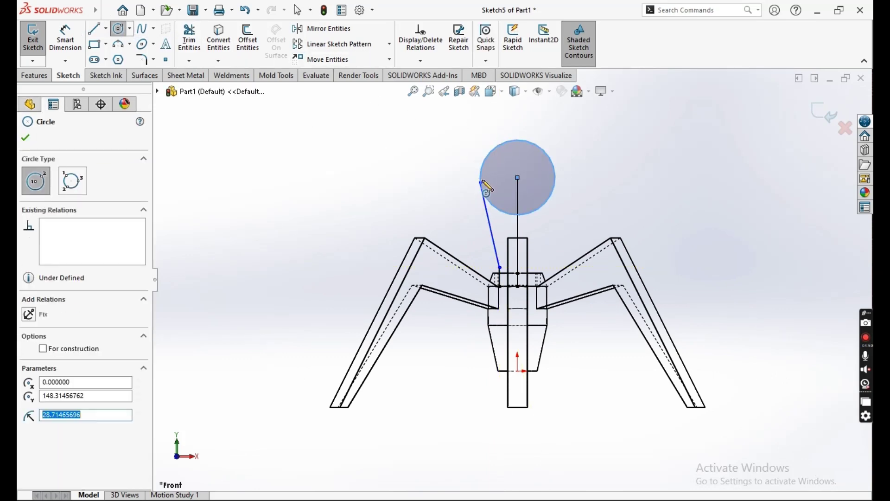
{"action": "scroll", "coordinate": [486, 185], "scroll_direction": "down", "scroll_amount": 2}
{"action": "scroll", "coordinate": [489, 195], "scroll_direction": "down", "scroll_amount": 2}
{"action": "key", "text": "Escape"}
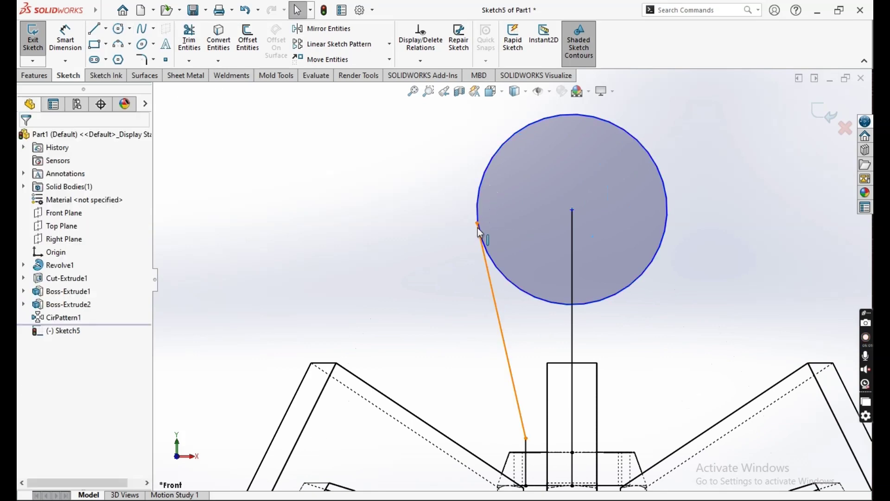
Step: Make the slanted line tangent to the circle
{"action": "left_click_drag", "start_coordinate": [478, 224], "coordinate": [461, 223]}
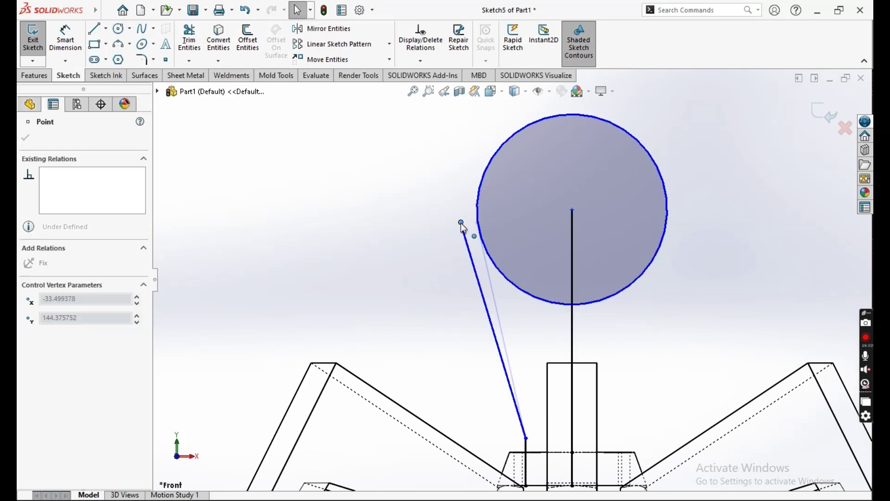
{"action": "left_click", "coordinate": [469, 248]}
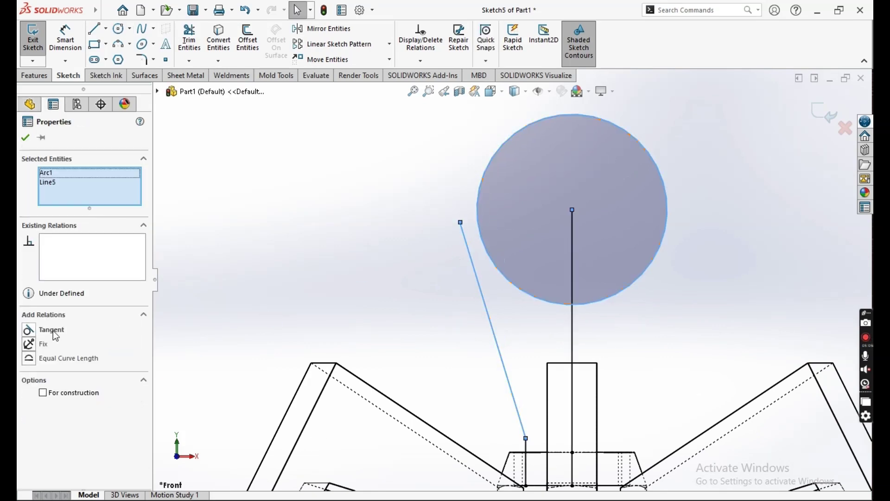
{"action": "left_click", "coordinate": [52, 330]}
{"action": "key", "text": "Escape"}
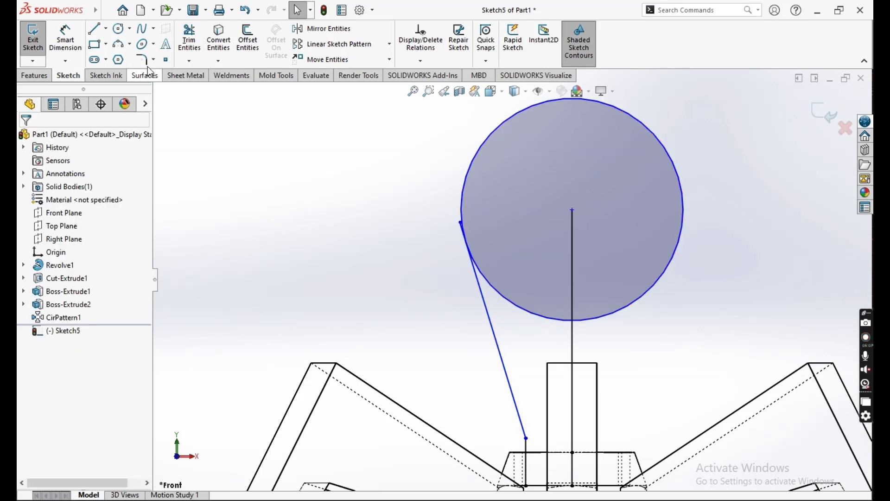
Step: Extend the vertical centre line up to the circle's top
{"action": "left_click", "coordinate": [189, 42]}
{"action": "scroll", "coordinate": [497, 241], "scroll_direction": "down", "scroll_amount": 2}
{"action": "scroll", "coordinate": [499, 246], "scroll_direction": "down", "scroll_amount": 3}
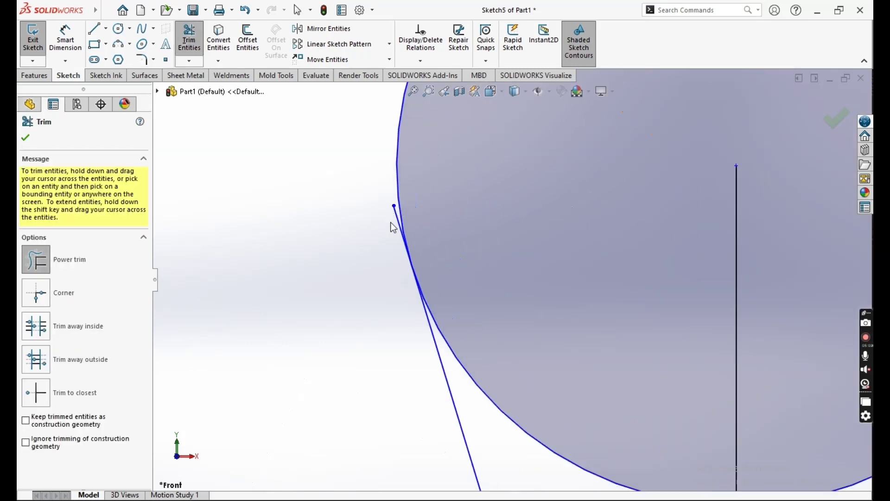
{"action": "scroll", "coordinate": [455, 252], "scroll_direction": "up", "scroll_amount": 2}
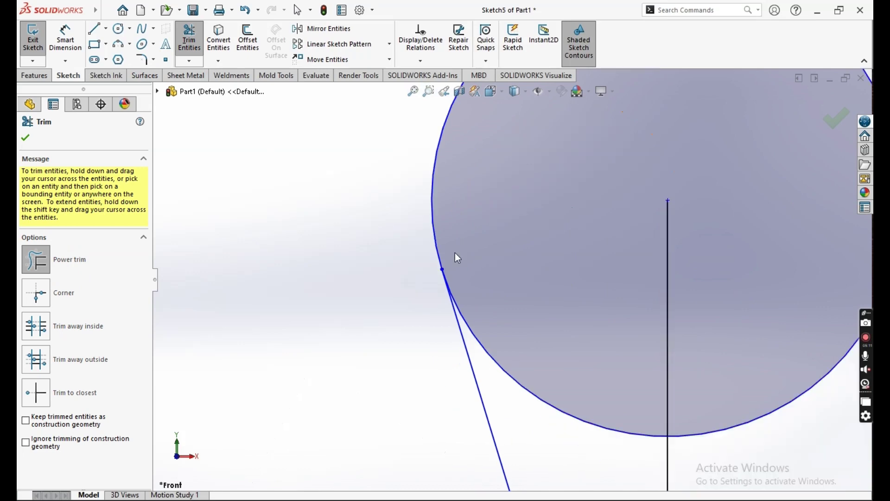
{"action": "scroll", "coordinate": [588, 259], "scroll_direction": "up", "scroll_amount": 3}
{"action": "scroll", "coordinate": [541, 282], "scroll_direction": "up", "scroll_amount": 2}
{"action": "scroll", "coordinate": [538, 284], "scroll_direction": "down", "scroll_amount": 2}
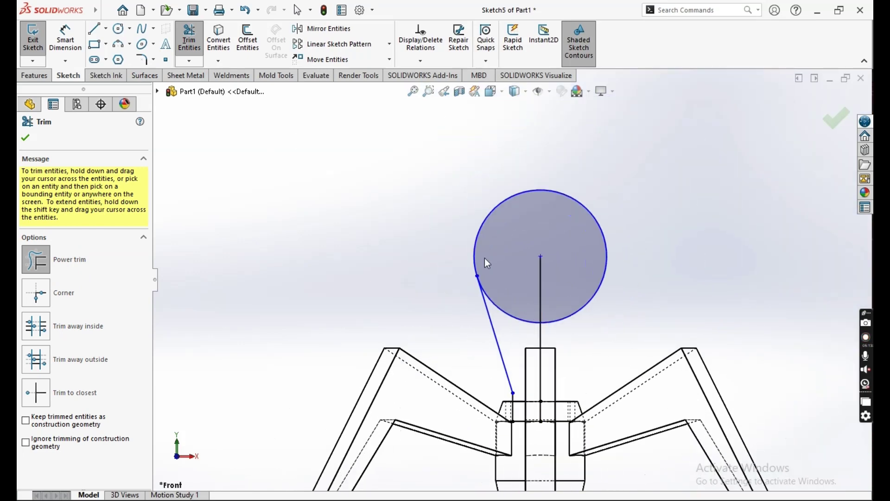
{"action": "key", "text": "Escape"}
{"action": "left_click", "coordinate": [189, 61]}
{"action": "left_click", "coordinate": [218, 90]}
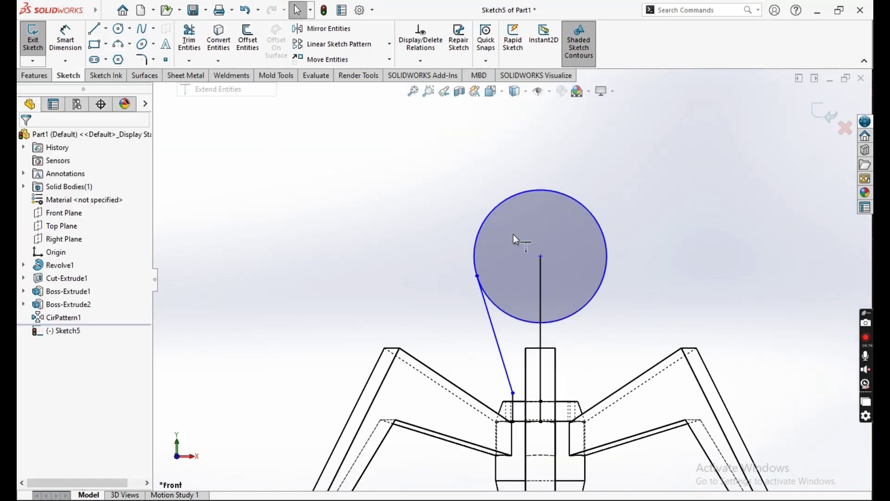
{"action": "left_click", "coordinate": [544, 276]}
{"action": "scroll", "coordinate": [519, 282], "scroll_direction": "up", "scroll_amount": 2}
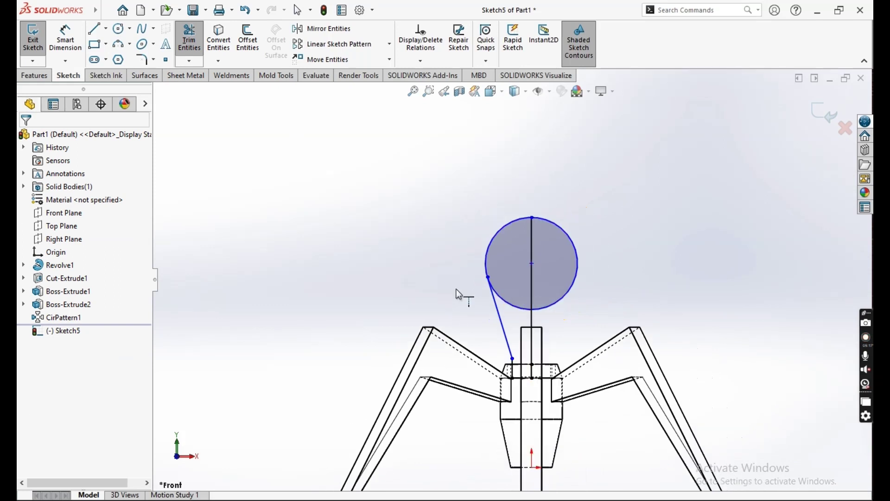
{"action": "left_click", "coordinate": [65, 37]}
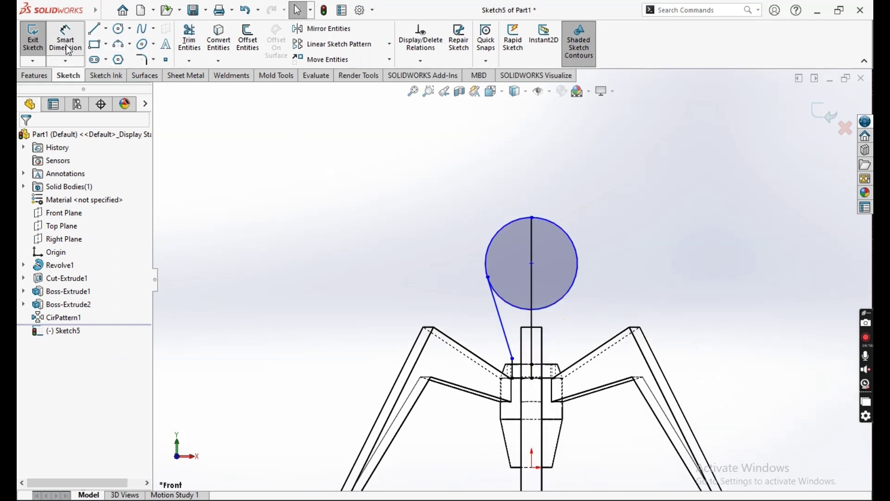
Step: Dimension the circle to a 55 mm diameter
{"action": "left_click", "coordinate": [594, 250]}
{"action": "left_click", "coordinate": [655, 186]}
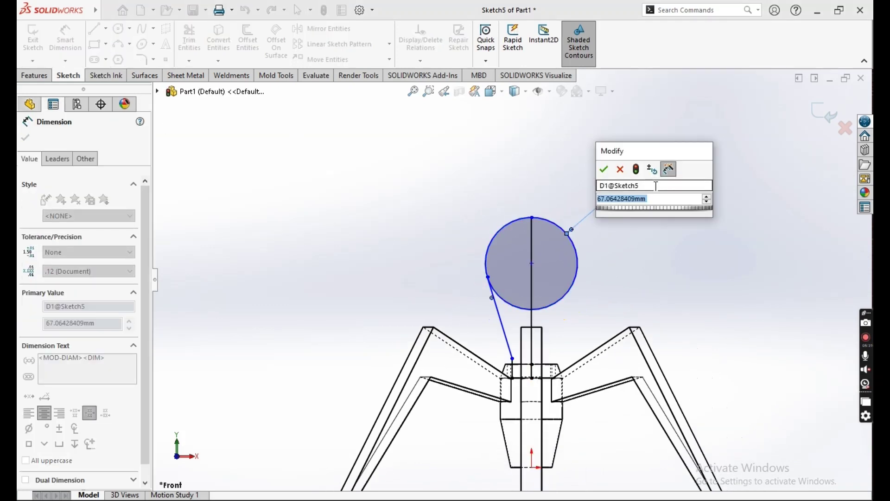
{"action": "type", "text": "55"}
{"action": "key", "text": "Return"}
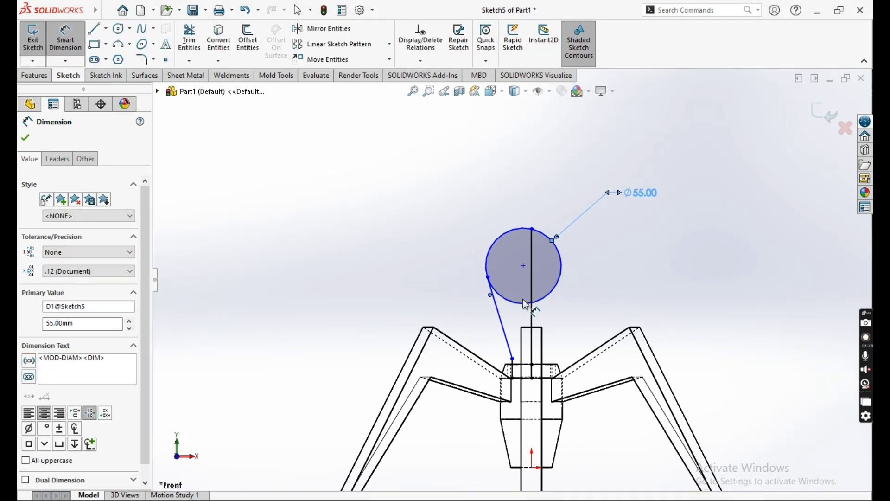
{"action": "scroll", "coordinate": [526, 304], "scroll_direction": "down", "scroll_amount": 3}
{"action": "key", "text": "Escape"}
Step: Make the circle's centre coincident with the vertical centre line
{"action": "left_click", "coordinate": [525, 238]}
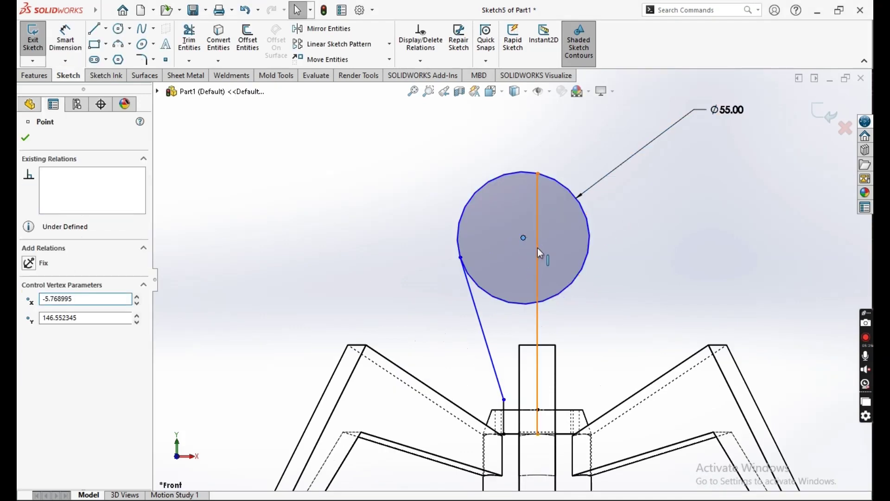
{"action": "left_click", "coordinate": [538, 248], "text": "ctrl"}
{"action": "left_click", "coordinate": [67, 347]}
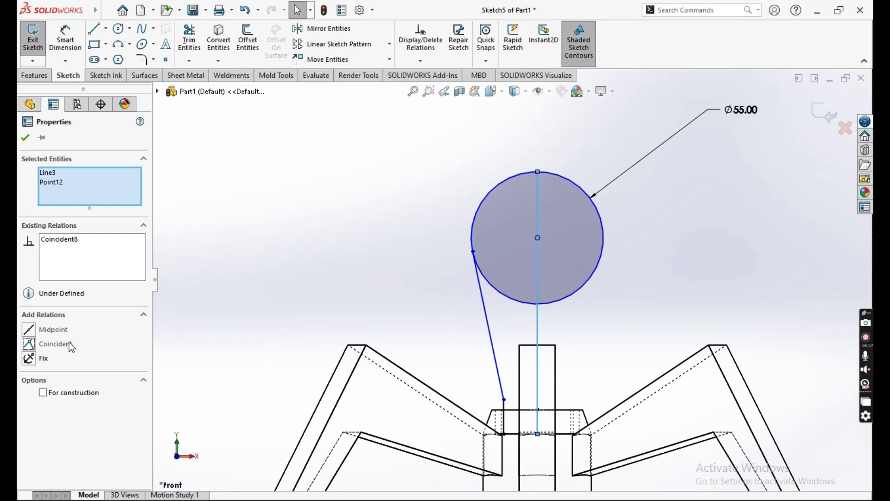
{"action": "left_click", "coordinate": [602, 268]}
{"action": "scroll", "coordinate": [602, 268], "scroll_direction": "up", "scroll_amount": 2}
{"action": "scroll", "coordinate": [556, 264], "scroll_direction": "up", "scroll_amount": 2}
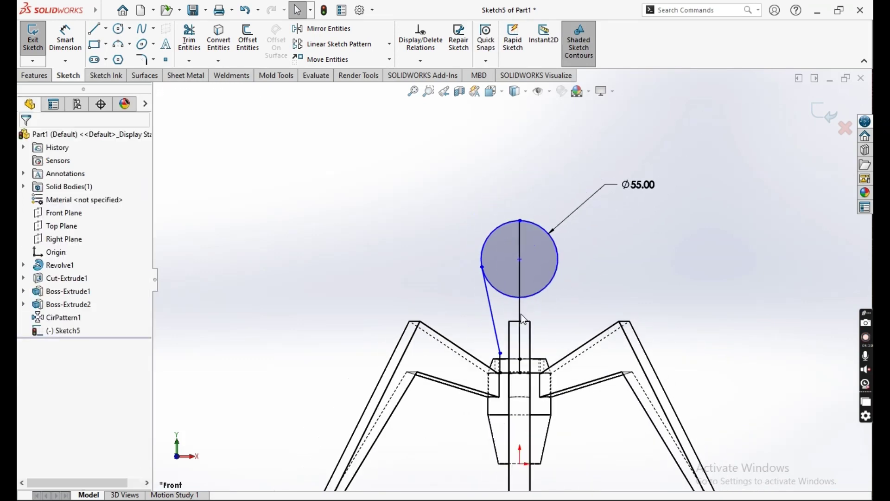
{"action": "scroll", "coordinate": [532, 301], "scroll_direction": "down", "scroll_amount": 3}
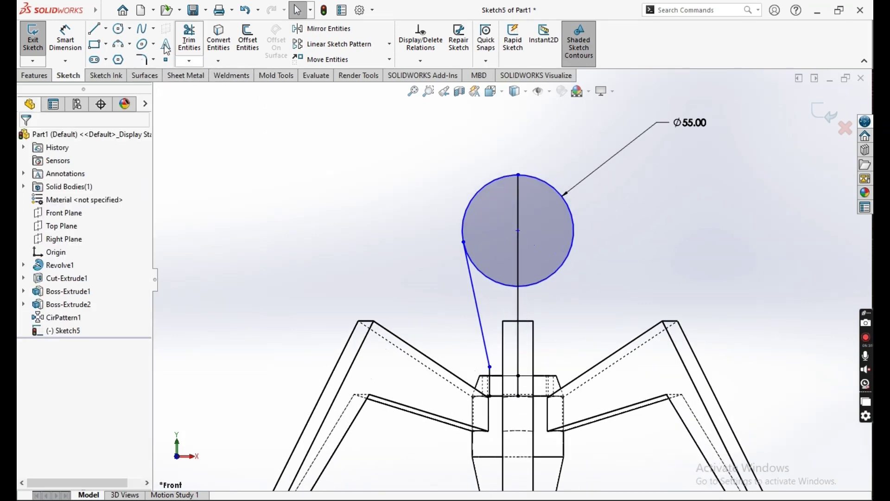
Step: Trim away the right half of the circle
{"action": "left_click", "coordinate": [190, 42]}
{"action": "left_click_drag", "start_coordinate": [551, 288], "coordinate": [510, 297]}
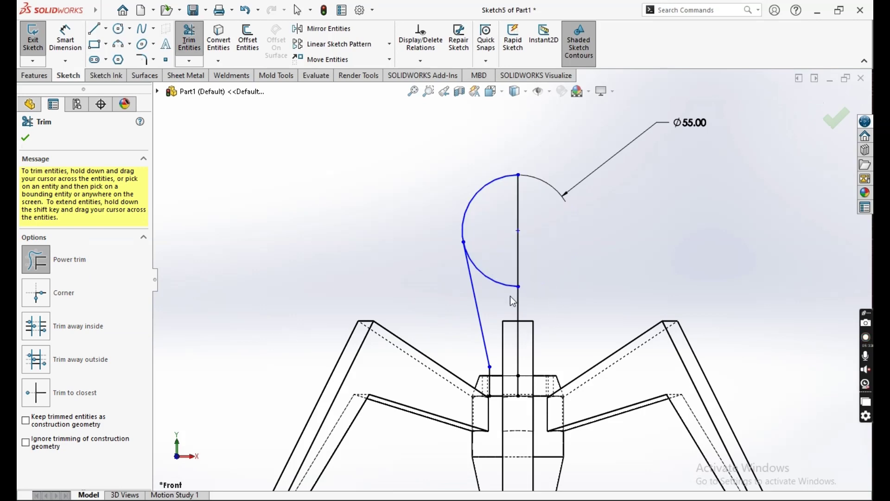
{"action": "scroll", "coordinate": [491, 373], "scroll_direction": "down", "scroll_amount": 2}
{"action": "scroll", "coordinate": [491, 371], "scroll_direction": "down", "scroll_amount": 3}
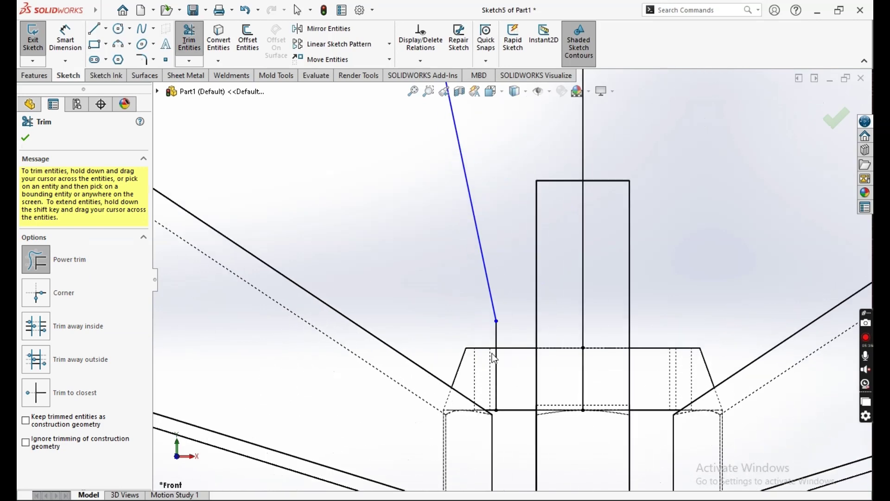
{"action": "left_click", "coordinate": [154, 60]}
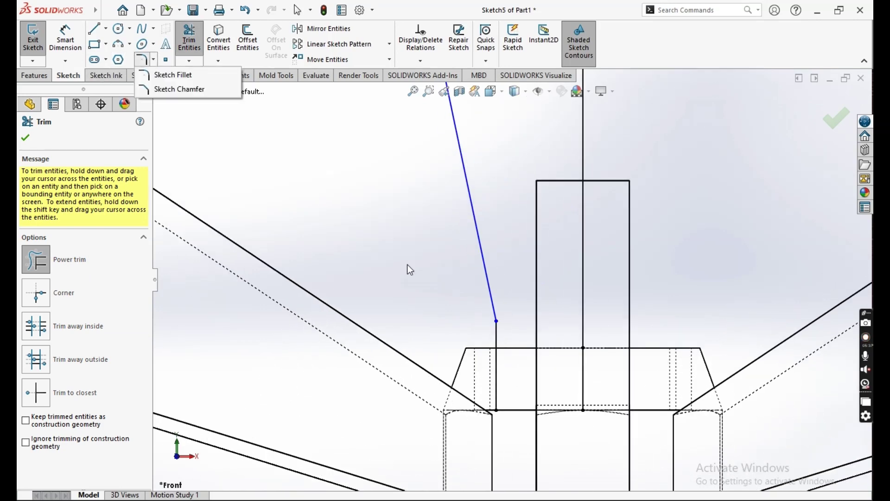
Step: Round the lower corner of the slanted line above the hub with a 30 mm sketch fillet
{"action": "left_click", "coordinate": [181, 75]}
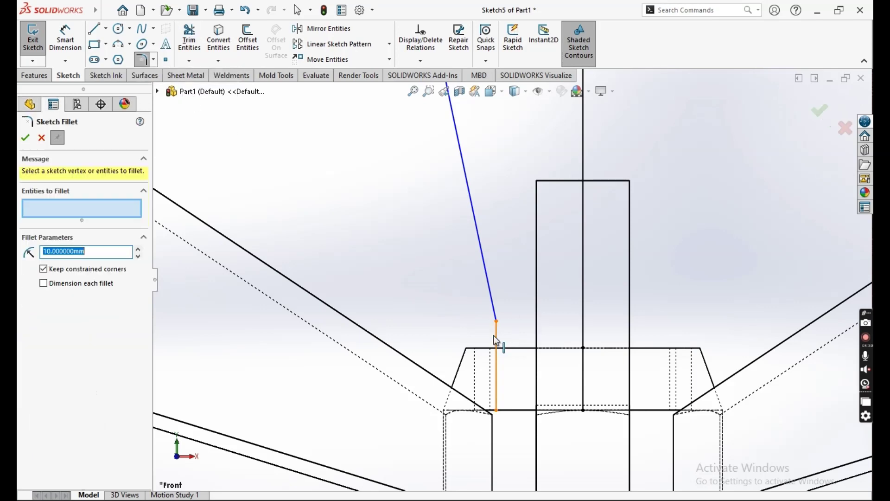
{"action": "left_click", "coordinate": [496, 314]}
{"action": "left_click", "coordinate": [497, 317]}
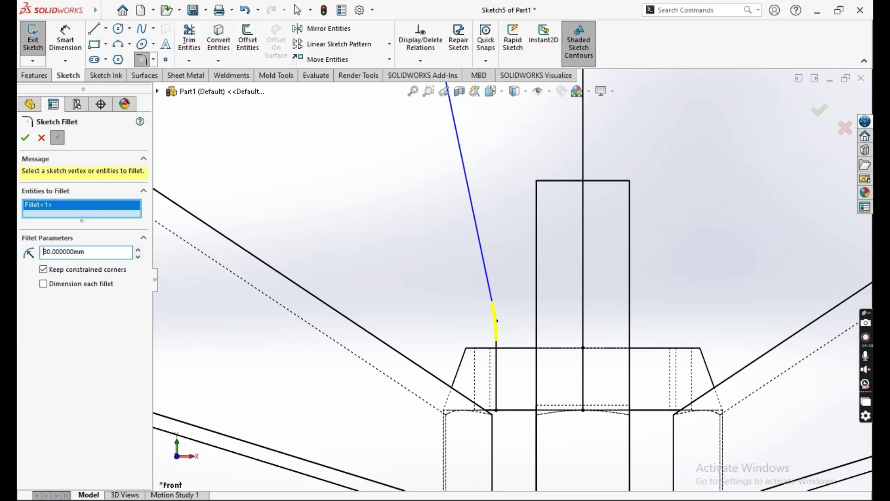
{"action": "left_click", "coordinate": [25, 140]}
{"action": "scroll", "coordinate": [459, 266], "scroll_direction": "up", "scroll_amount": 3}
{"action": "scroll", "coordinate": [459, 267], "scroll_direction": "up", "scroll_amount": 3}
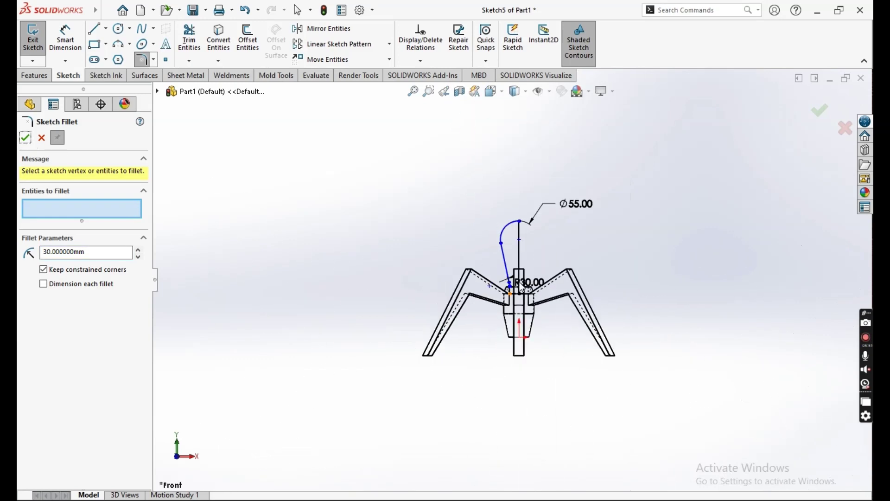
{"action": "scroll", "coordinate": [499, 264], "scroll_direction": "down", "scroll_amount": 3}
{"action": "scroll", "coordinate": [500, 265], "scroll_direction": "down", "scroll_amount": 4}
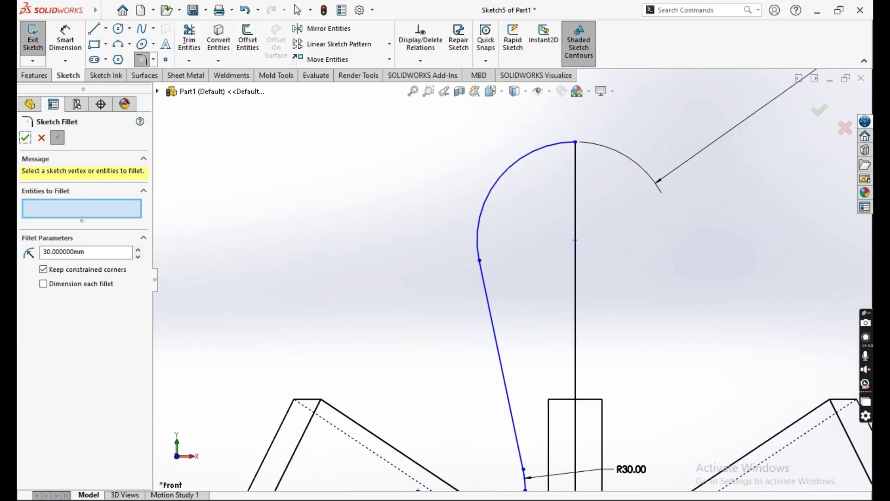
{"action": "left_click", "coordinate": [25, 138]}
{"action": "scroll", "coordinate": [575, 279], "scroll_direction": "up", "scroll_amount": 3}
{"action": "scroll", "coordinate": [520, 405], "scroll_direction": "down", "scroll_amount": 3}
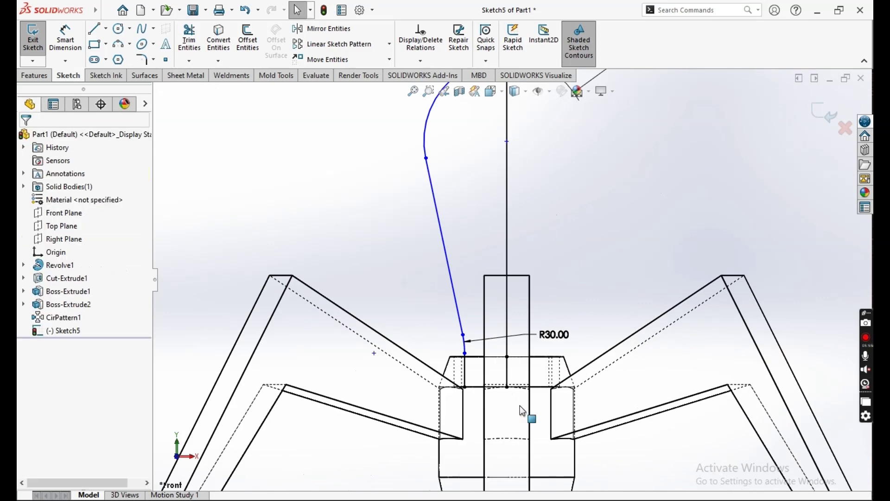
{"action": "scroll", "coordinate": [519, 405], "scroll_direction": "down", "scroll_amount": 2}
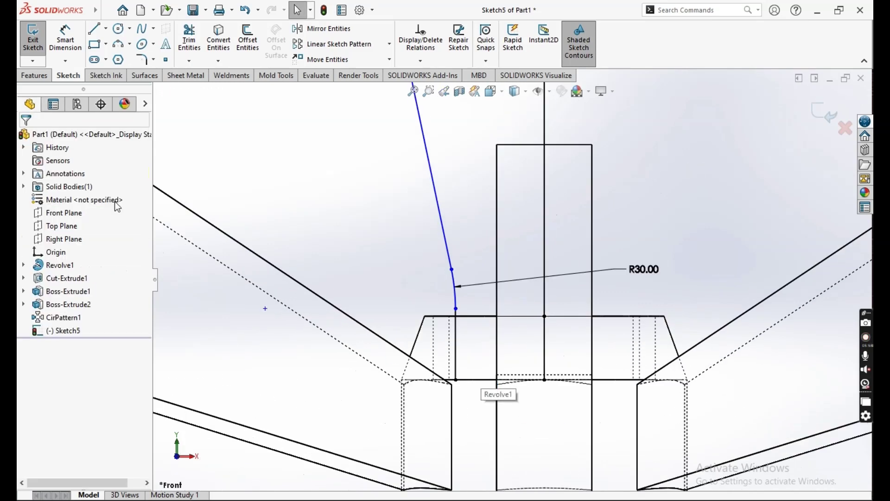
Step: Draw a line from the filleted segment's bottom to the centre line, closing the profile
{"action": "left_click", "coordinate": [457, 380]}
{"action": "left_click", "coordinate": [545, 380]}
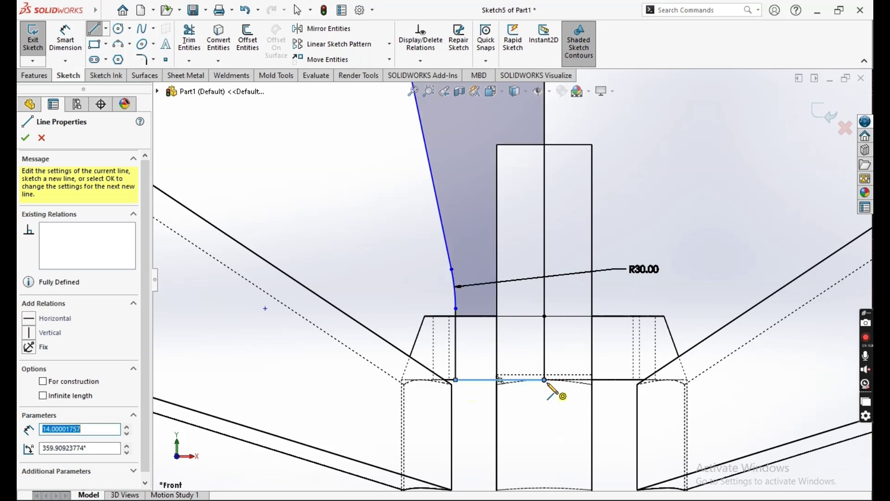
{"action": "key", "text": "Escape"}
{"action": "scroll", "coordinate": [524, 404], "scroll_direction": "up", "scroll_amount": 2}
{"action": "scroll", "coordinate": [524, 405], "scroll_direction": "up", "scroll_amount": 2}
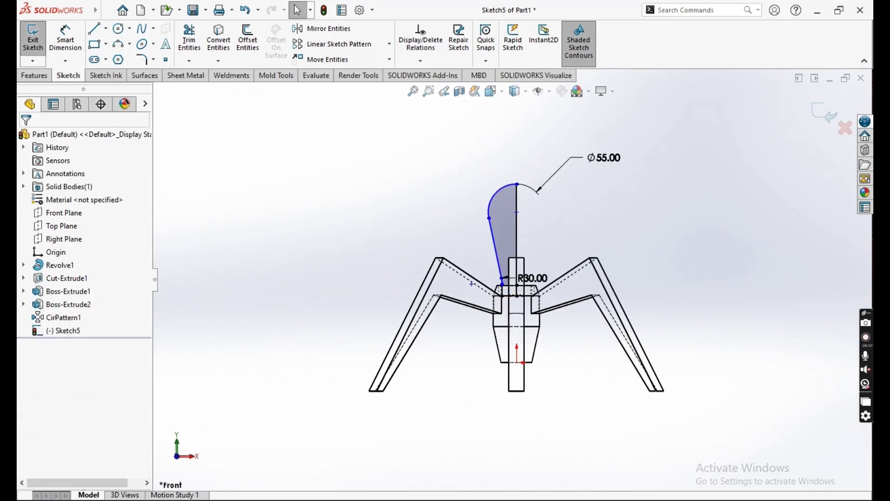
{"action": "scroll", "coordinate": [541, 210], "scroll_direction": "down", "scroll_amount": 3}
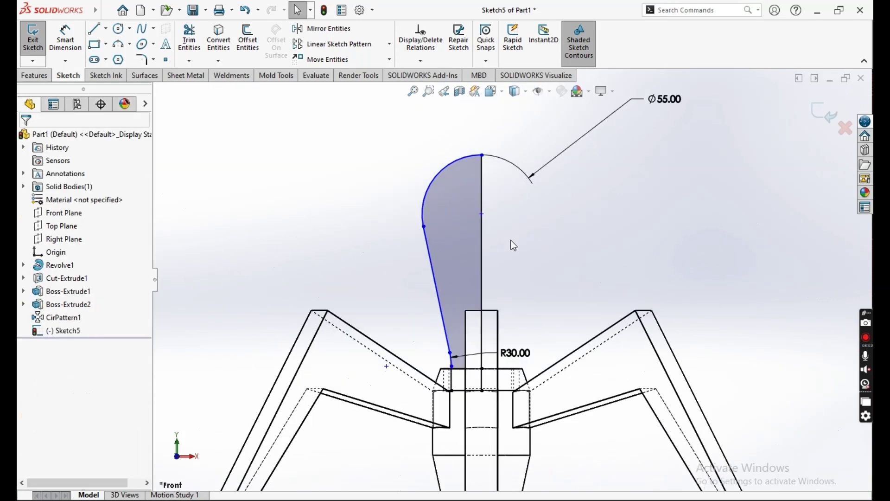
Step: Dimension the vertical centre line to a length of 110 mm
{"action": "left_click", "coordinate": [65, 38]}
{"action": "left_click", "coordinate": [483, 255]}
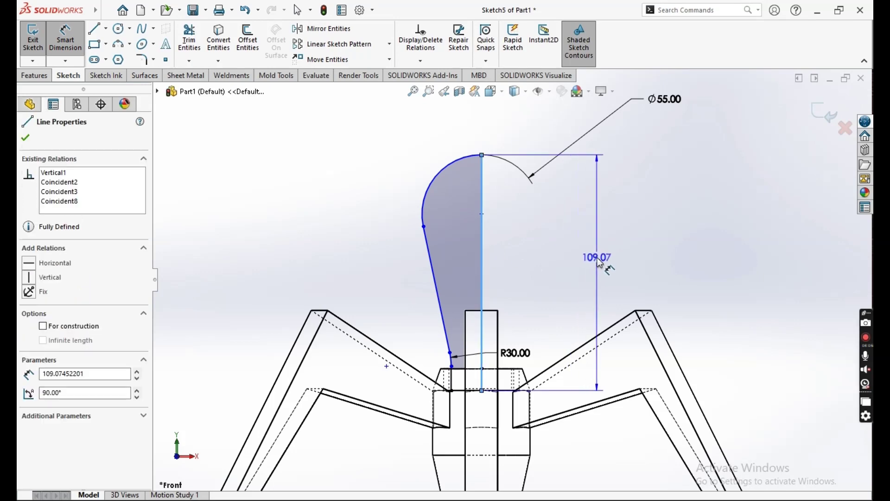
{"action": "left_click", "coordinate": [598, 258]}
{"action": "type", "text": "110"}
{"action": "key", "text": "Return"}
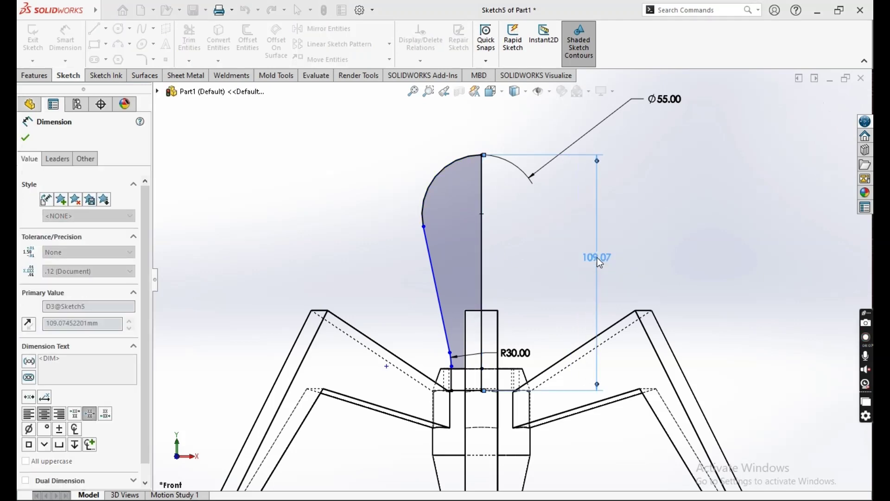
{"action": "scroll", "coordinate": [517, 279], "scroll_direction": "up", "scroll_amount": 4}
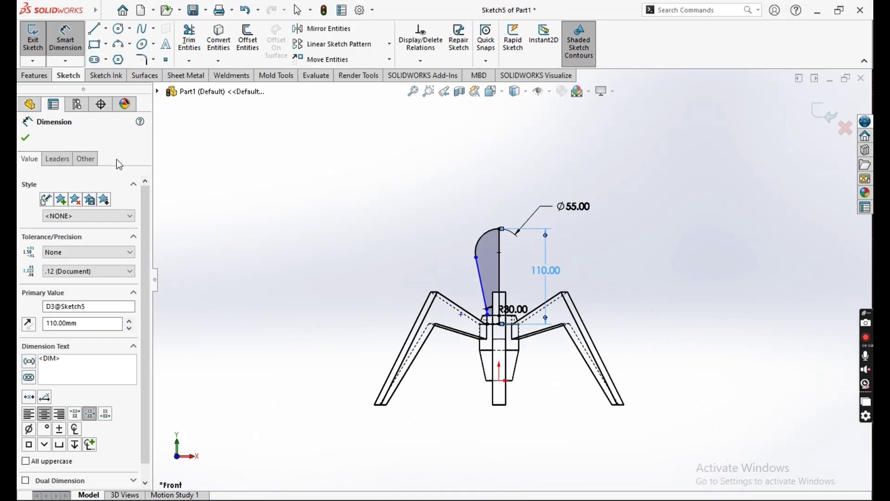
{"action": "scroll", "coordinate": [528, 284], "scroll_direction": "down", "scroll_amount": 3}
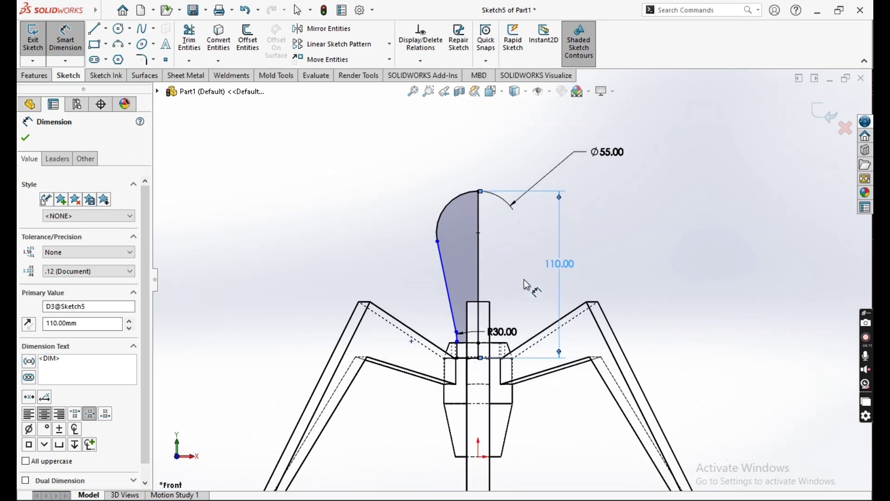
{"action": "left_click", "coordinate": [36, 78]}
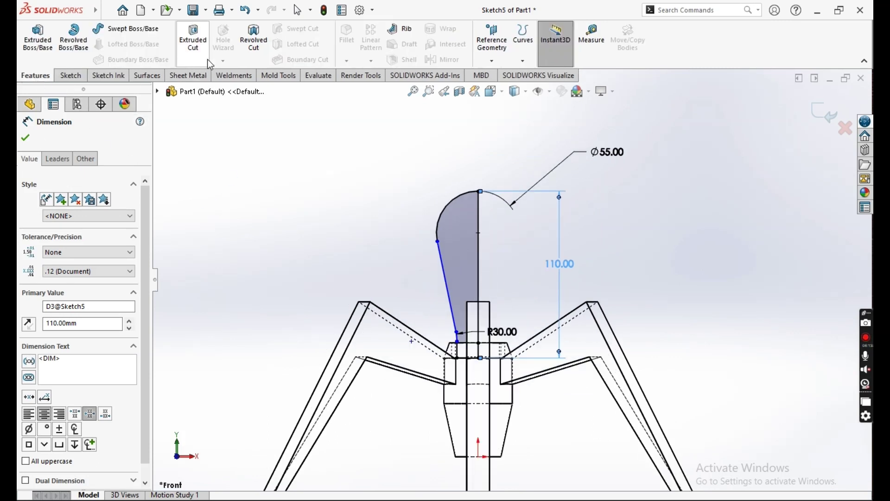
Step: Revolve the profile 360° into the bulb and show the model shaded with edges
{"action": "left_click", "coordinate": [80, 53]}
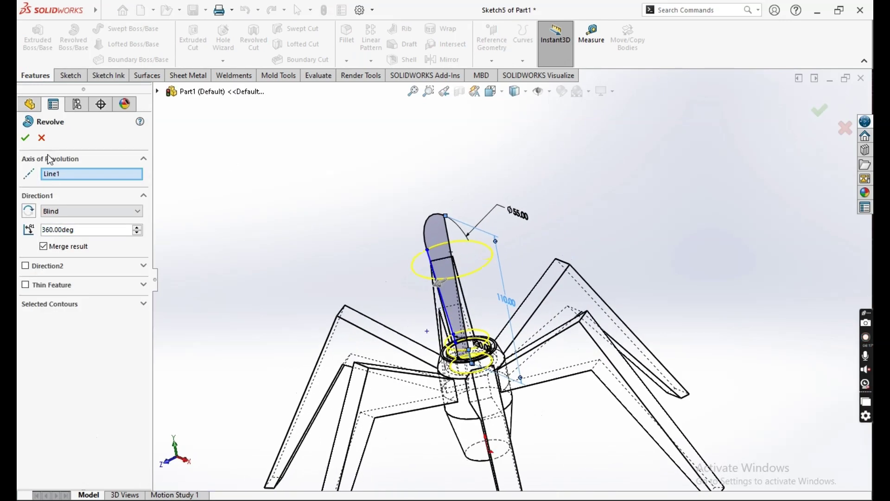
{"action": "left_click", "coordinate": [25, 138]}
{"action": "middle_click_drag", "start_coordinate": [404, 272], "coordinate": [440, 225]}
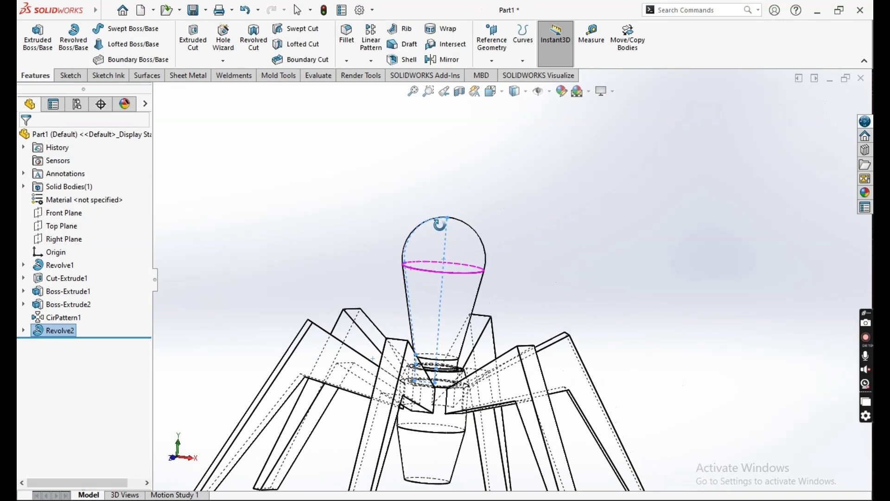
{"action": "scroll", "coordinate": [522, 278], "scroll_direction": "up", "scroll_amount": 3}
{"action": "left_click", "coordinate": [527, 92]}
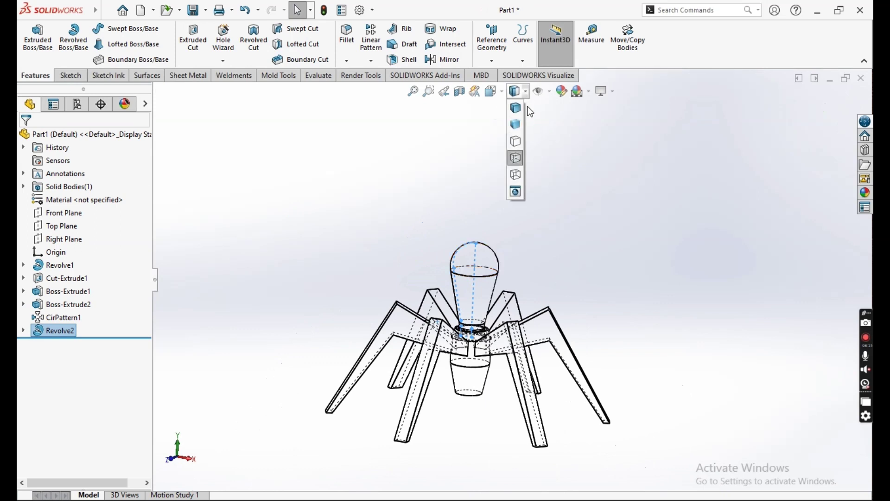
{"action": "left_click", "coordinate": [512, 139]}
{"action": "scroll", "coordinate": [454, 344], "scroll_direction": "down", "scroll_amount": 2}
{"action": "scroll", "coordinate": [453, 344], "scroll_direction": "down", "scroll_amount": 2}
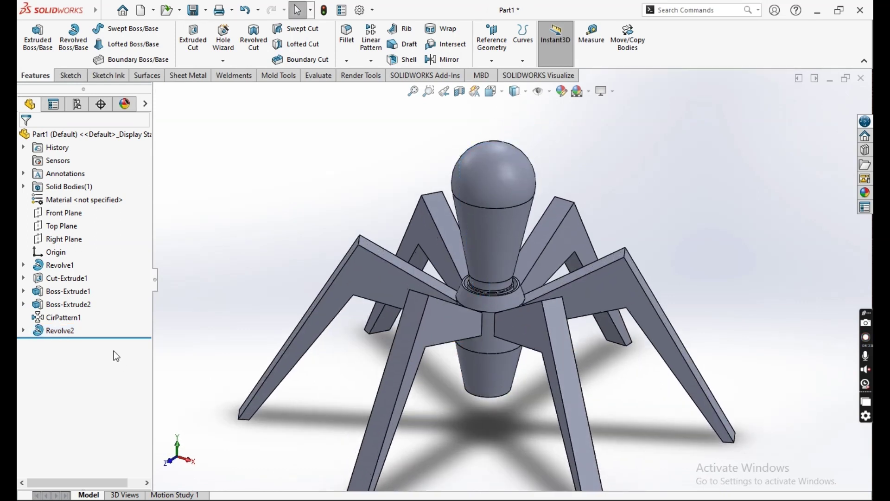
Step: Edit Revolve2 to clear Merge result, keeping the bulb a separate body
{"action": "right_click", "coordinate": [64, 332]}
{"action": "left_click", "coordinate": [74, 256]}
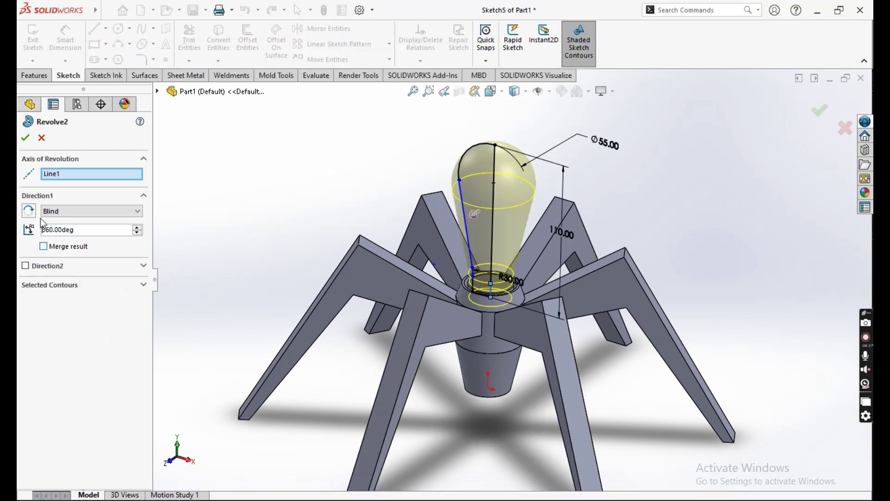
{"action": "key", "text": "Return"}
{"action": "middle_click_drag", "start_coordinate": [216, 175], "coordinate": [537, 257]}
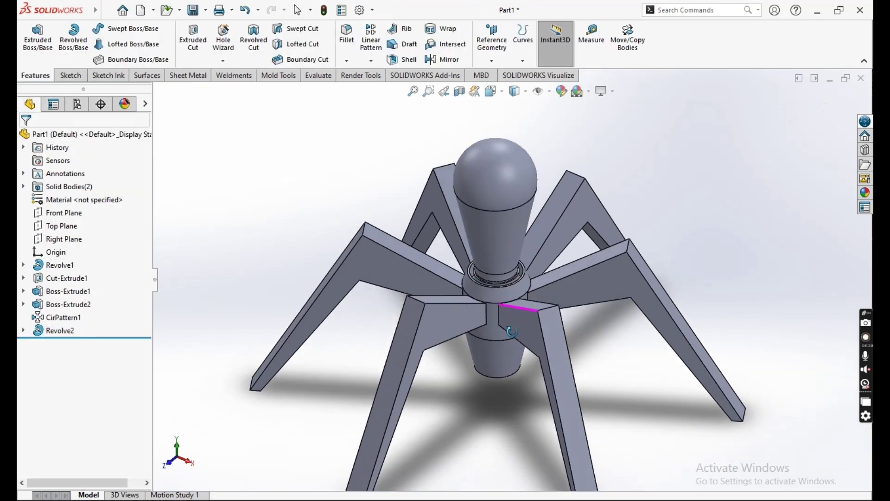
{"action": "scroll", "coordinate": [504, 279], "scroll_direction": "up", "scroll_amount": 3}
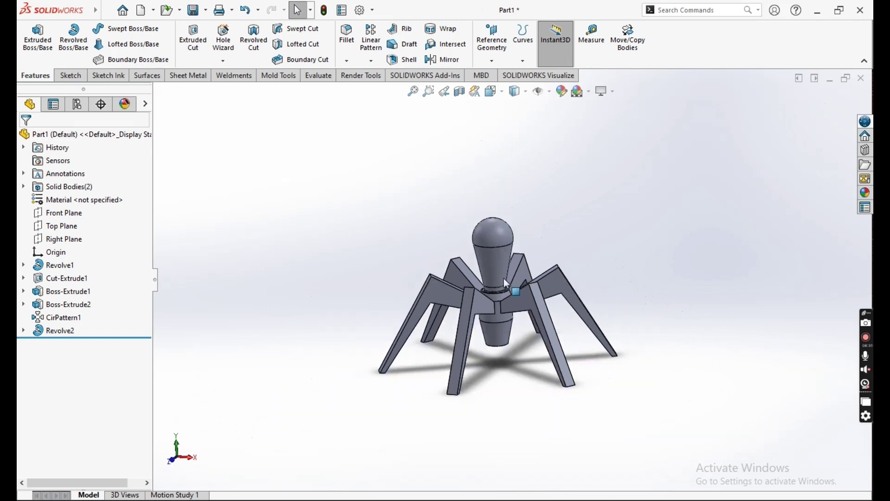
{"action": "mouse_move", "coordinate": [512, 282]}
{"action": "middle_mouse_down"}
{"action": "mouse_move", "coordinate": [490, 286]}
{"action": "mouse_move", "coordinate": [470, 322]}
{"action": "mouse_move", "coordinate": [494, 363]}
{"action": "mouse_move", "coordinate": [490, 335]}
{"action": "mouse_move", "coordinate": [474, 374]}
{"action": "mouse_move", "coordinate": [495, 355]}
{"action": "mouse_move", "coordinate": [481, 377]}
{"action": "middle_mouse_up"}
Step: Start a sketch on the hub's bottom face and draw a circle centred on the origin
{"action": "left_click", "coordinate": [480, 377]}
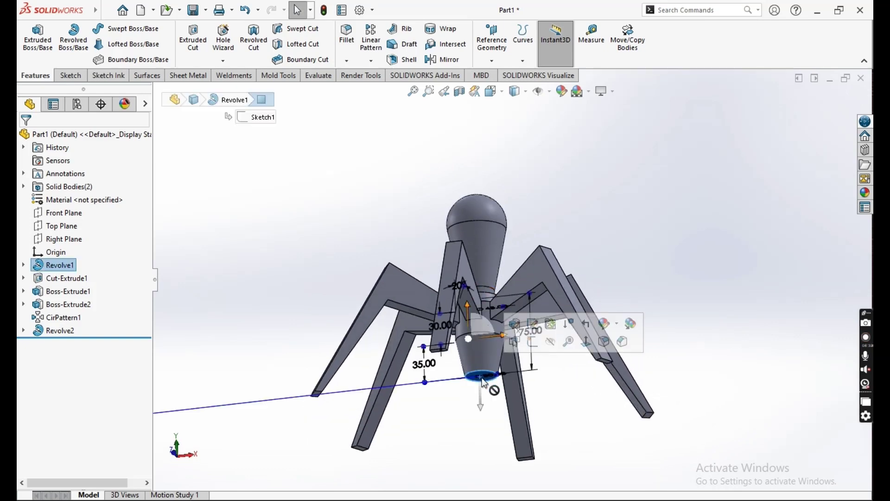
{"action": "left_click", "coordinate": [516, 342]}
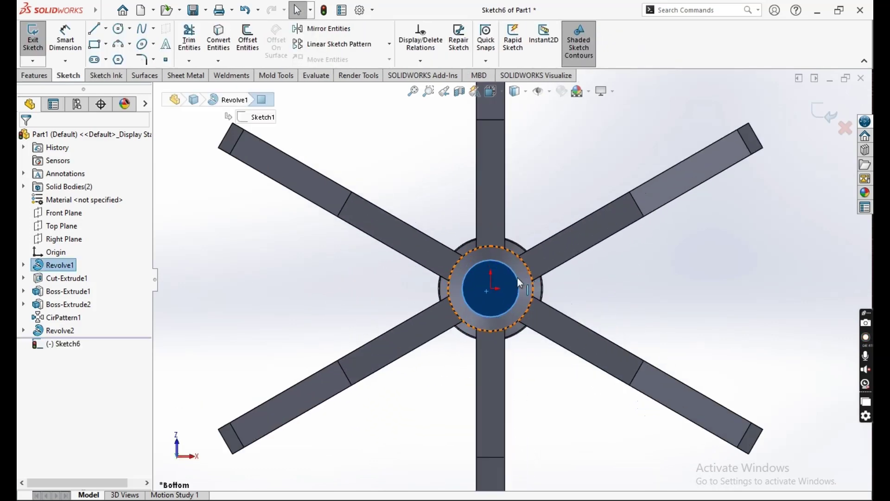
{"action": "scroll", "coordinate": [518, 278], "scroll_direction": "down", "scroll_amount": 5}
{"action": "left_click", "coordinate": [124, 32]}
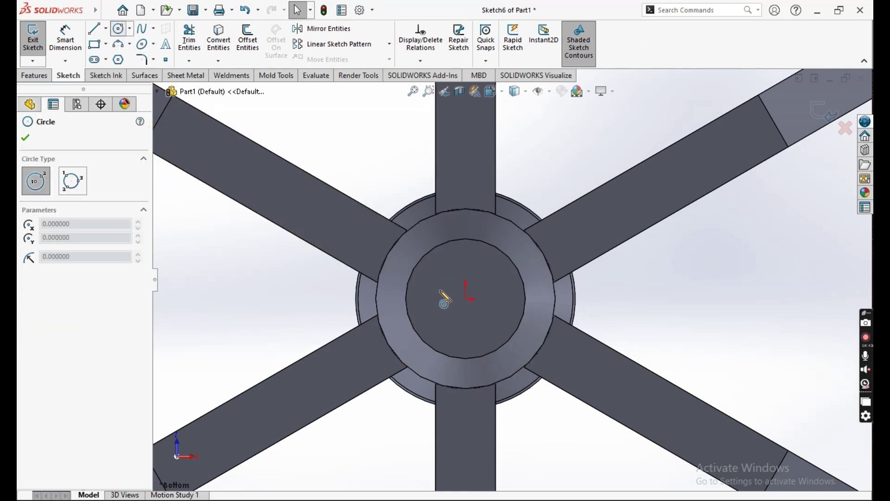
{"action": "left_click", "coordinate": [467, 298]}
{"action": "left_click", "coordinate": [488, 314]}
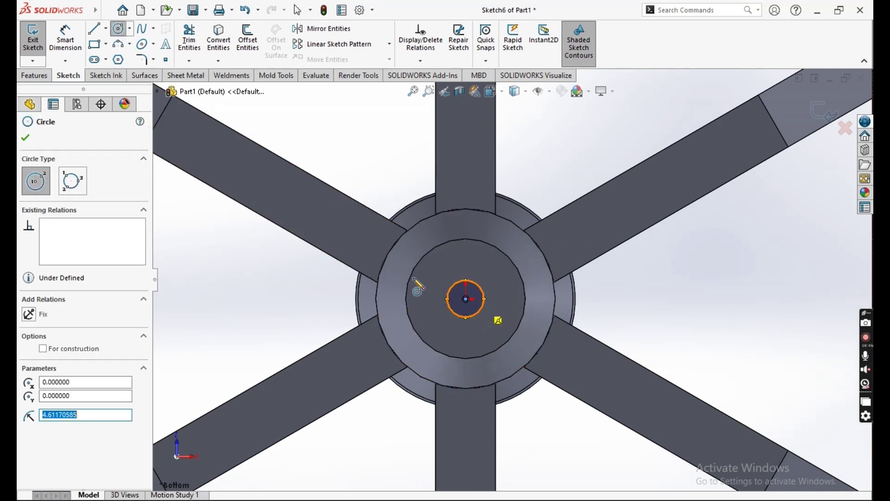
Step: Dimension the circle to a 10 mm diameter
{"action": "key", "text": "d"}
{"action": "left_click", "coordinate": [483, 297]}
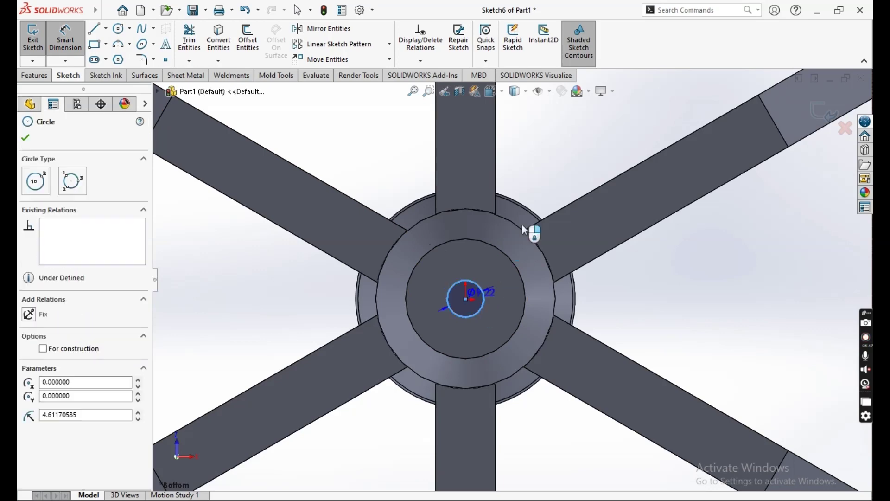
{"action": "left_click", "coordinate": [571, 170]}
{"action": "type", "text": "10"}
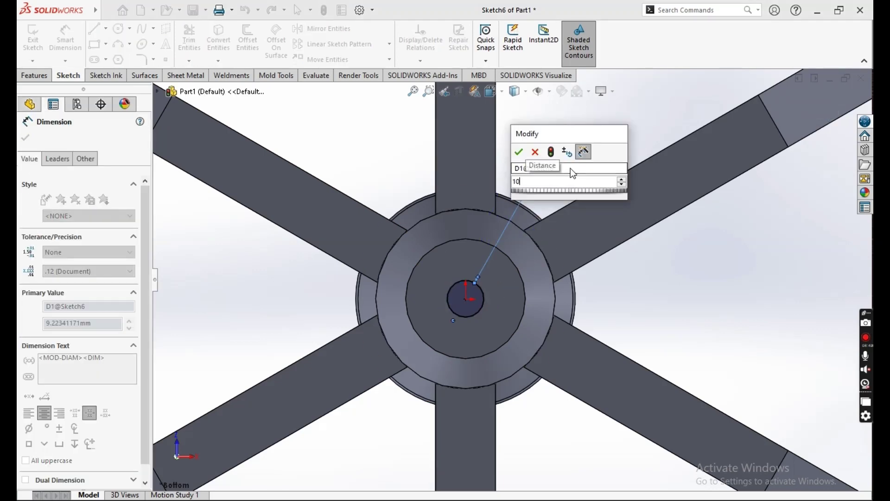
{"action": "key", "text": "Return"}
{"action": "scroll", "coordinate": [482, 299], "scroll_direction": "down", "scroll_amount": 5}
{"action": "mouse_move", "coordinate": [482, 299]}
{"action": "middle_mouse_down"}
{"action": "mouse_move", "coordinate": [500, 287]}
{"action": "mouse_move", "coordinate": [583, 114]}
{"action": "middle_mouse_up"}
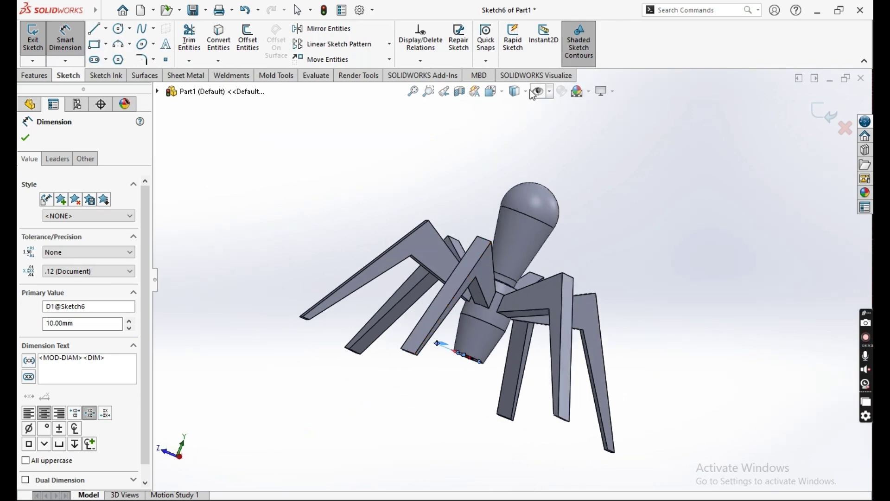
{"action": "left_click", "coordinate": [526, 91]}
Step: Switch the display to Hidden Lines Visible wireframe
{"action": "left_click", "coordinate": [522, 163]}
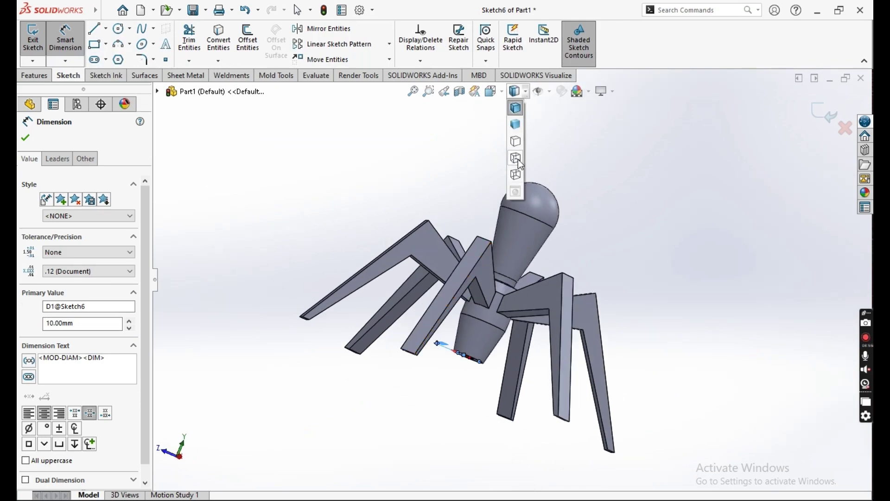
{"action": "scroll", "coordinate": [437, 269], "scroll_direction": "down", "scroll_amount": 5}
{"action": "middle_click_drag", "start_coordinate": [437, 269], "coordinate": [123, 203]}
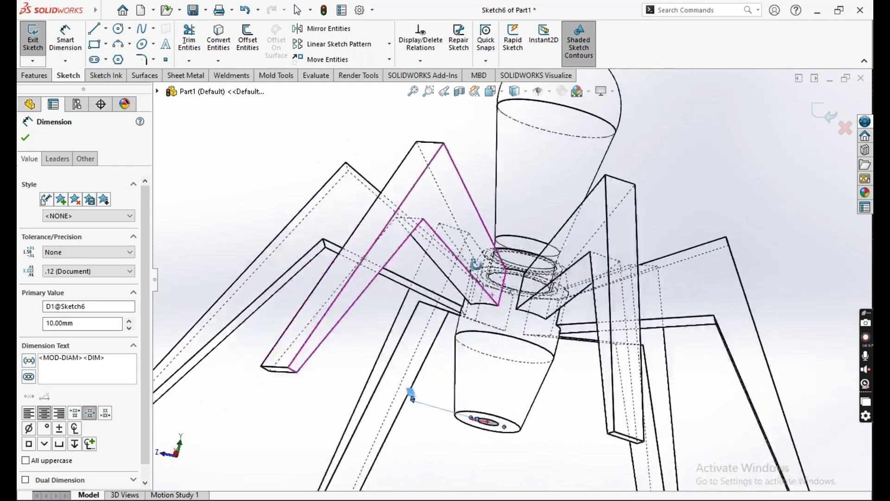
{"action": "scroll", "coordinate": [65, 75], "scroll_direction": "up", "scroll_amount": 1}
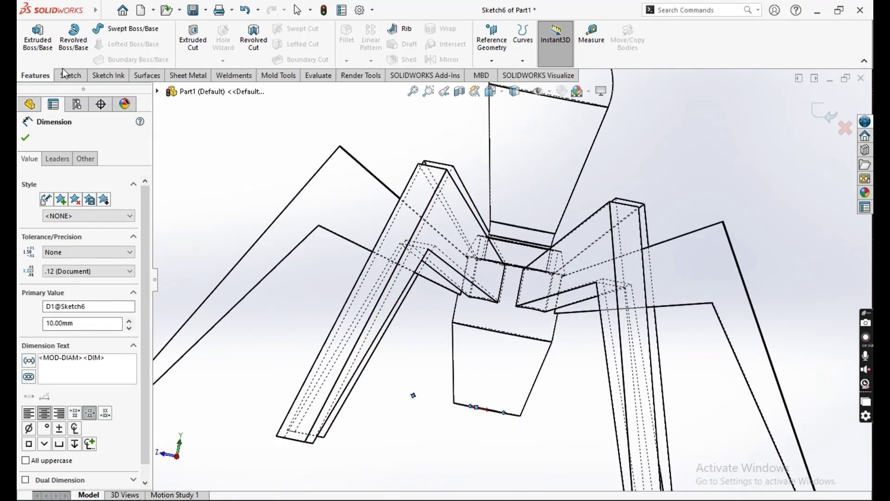
Step: Extrude-cut the 10 mm circle Up To Body, stopping at the Revolve2 bulb
{"action": "left_click", "coordinate": [200, 51]}
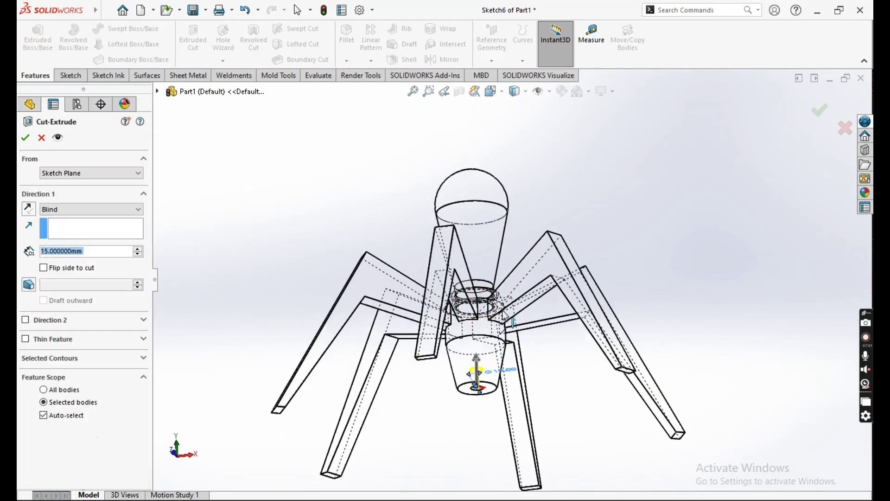
{"action": "left_click", "coordinate": [70, 210]}
{"action": "left_click", "coordinate": [84, 246]}
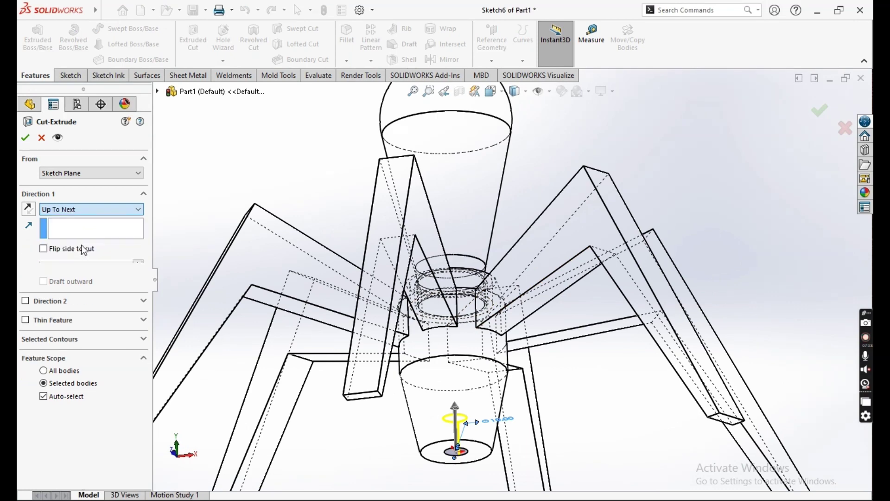
{"action": "left_click", "coordinate": [100, 212]}
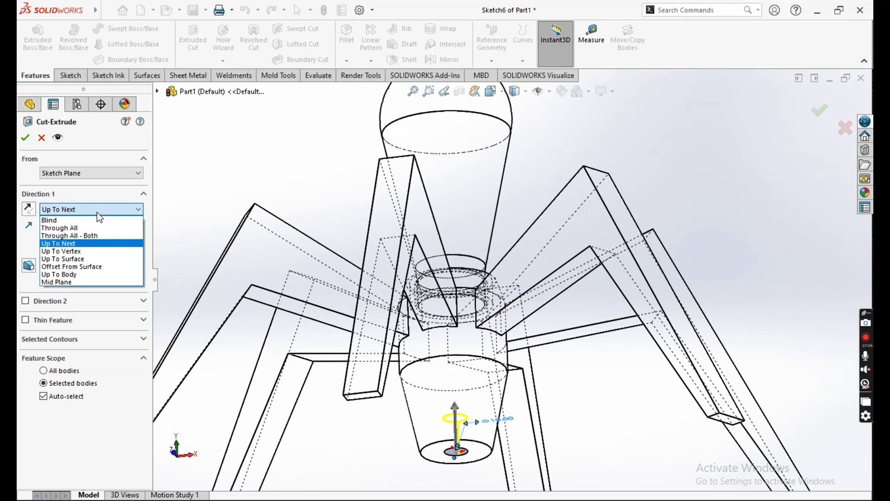
{"action": "left_click", "coordinate": [83, 257]}
{"action": "mouse_move", "coordinate": [475, 334]}
{"action": "middle_mouse_down"}
{"action": "mouse_move", "coordinate": [473, 314]}
{"action": "mouse_move", "coordinate": [483, 313]}
{"action": "middle_mouse_up"}
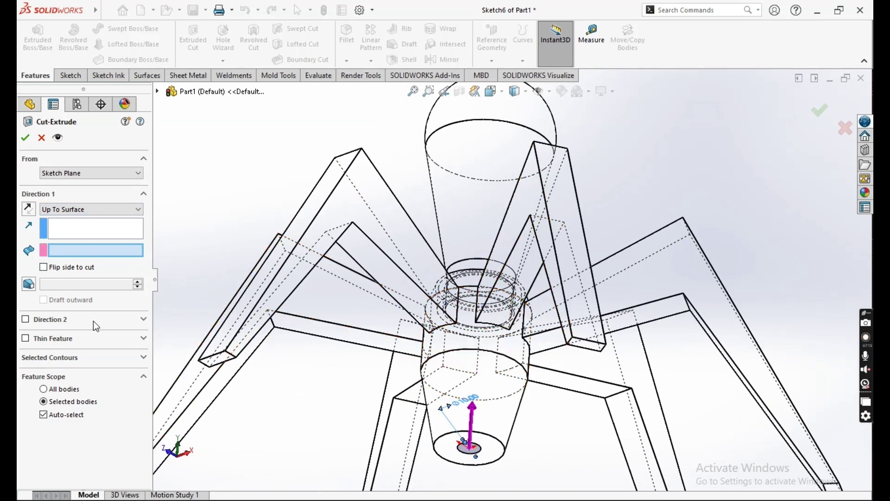
{"action": "left_click", "coordinate": [74, 212]}
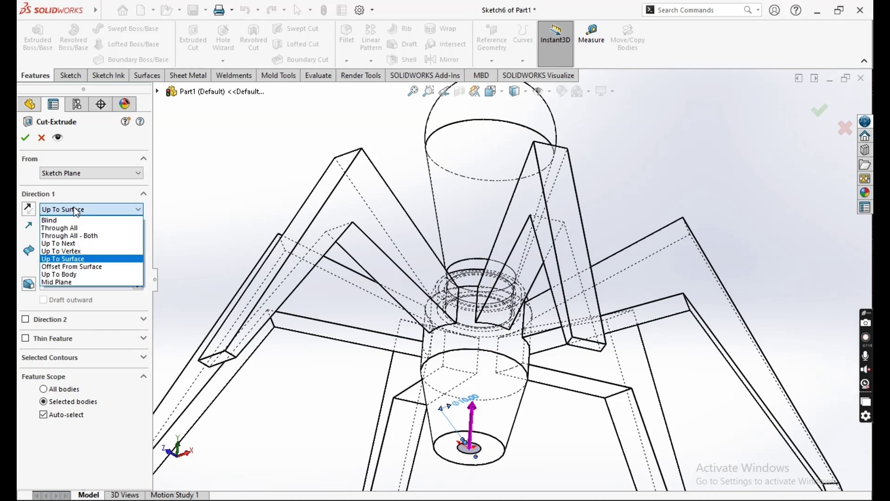
{"action": "left_click", "coordinate": [78, 276]}
{"action": "left_click", "coordinate": [465, 185]}
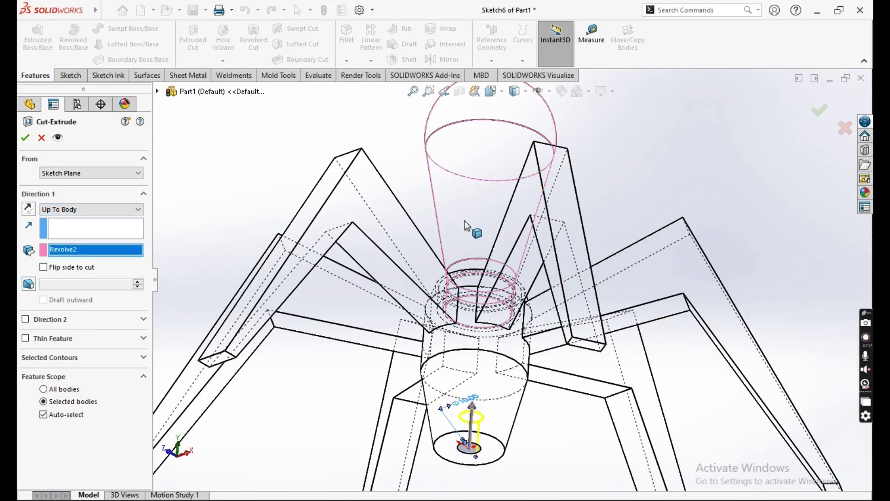
{"action": "middle_click_drag", "start_coordinate": [464, 220], "coordinate": [489, 194]}
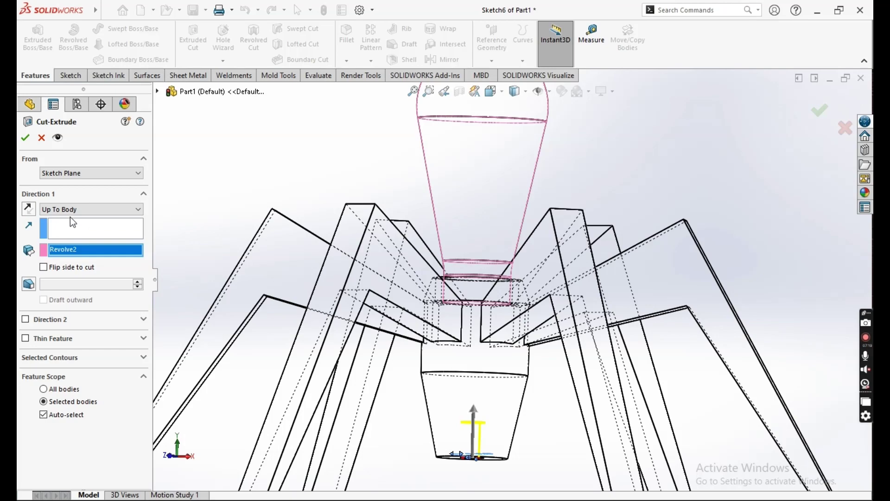
{"action": "key", "text": "Return"}
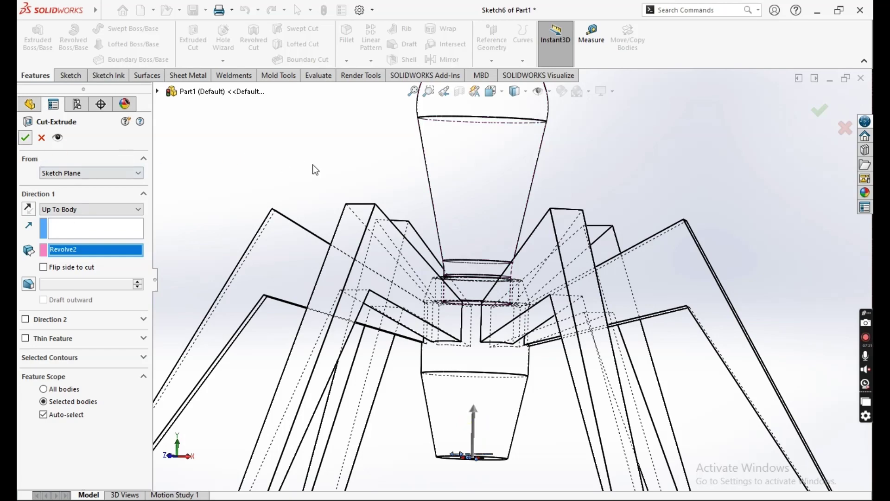
{"action": "scroll", "coordinate": [322, 168], "scroll_direction": "up", "scroll_amount": 5}
{"action": "scroll", "coordinate": [322, 167], "scroll_direction": "up", "scroll_amount": 1}
{"action": "scroll", "coordinate": [506, 294], "scroll_direction": "down", "scroll_amount": 5}
Step: Show the model shaded with edges and orbit to view it from below
{"action": "scroll", "coordinate": [507, 294], "scroll_direction": "down", "scroll_amount": 2}
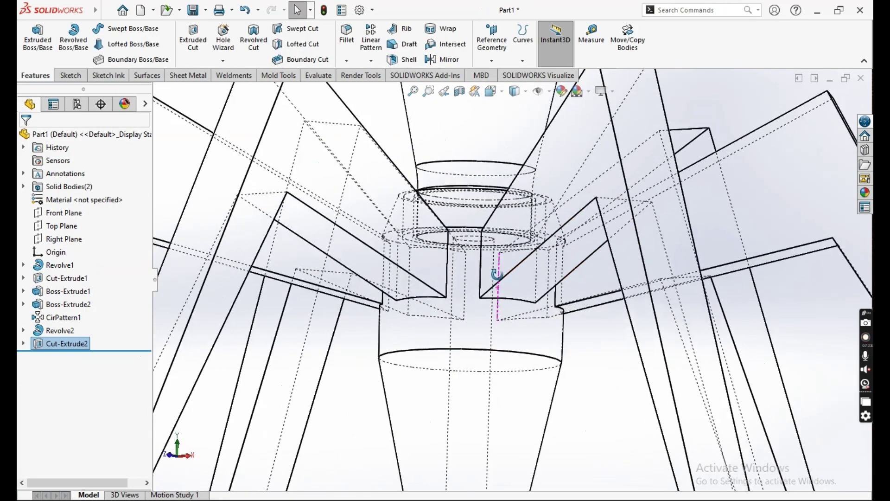
{"action": "scroll", "coordinate": [506, 292], "scroll_direction": "up", "scroll_amount": 5}
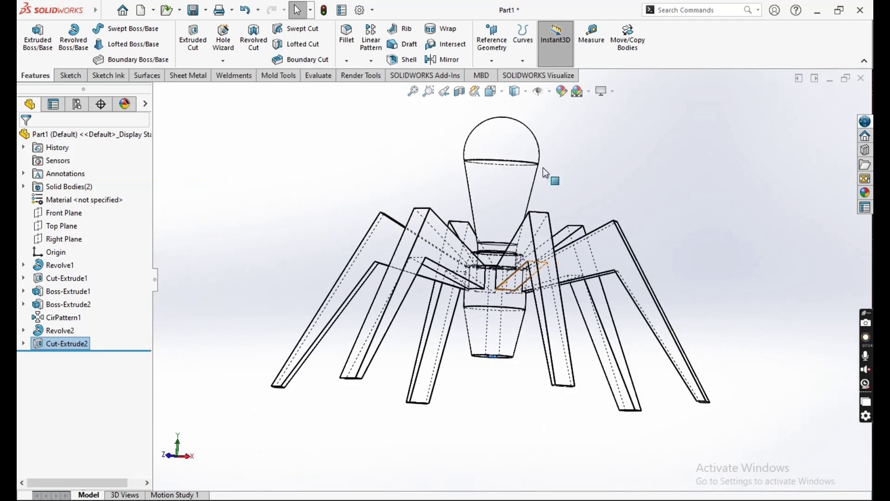
{"action": "left_click", "coordinate": [526, 93]}
{"action": "left_click", "coordinate": [513, 164]}
{"action": "mouse_move", "coordinate": [511, 167]}
{"action": "middle_mouse_down"}
{"action": "mouse_move", "coordinate": [510, 97]}
{"action": "mouse_move", "coordinate": [500, 315]}
{"action": "mouse_move", "coordinate": [519, 332]}
{"action": "mouse_move", "coordinate": [541, 279]}
{"action": "middle_mouse_up"}
{"action": "scroll", "coordinate": [500, 316], "scroll_direction": "up", "scroll_amount": 3}
{"action": "scroll", "coordinate": [542, 279], "scroll_direction": "down", "scroll_amount": 3}
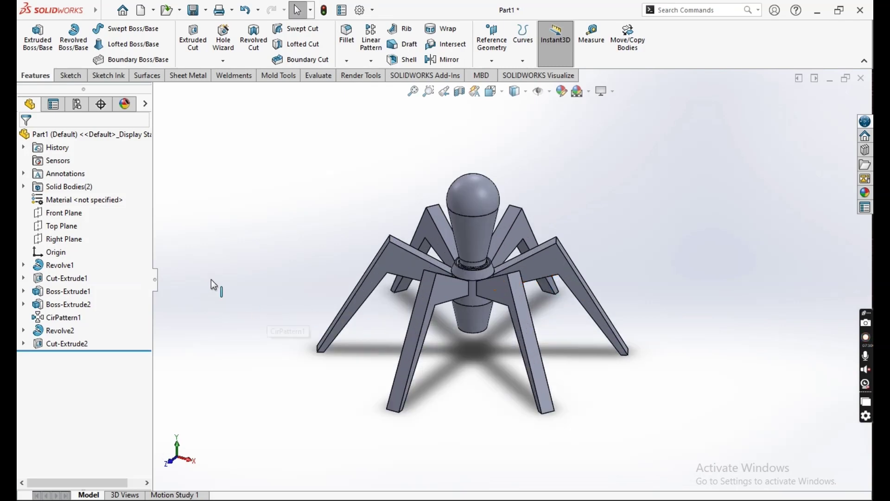
Step: Try starting a new reference plane, cancel it, and select the Top Plane instead
{"action": "left_click", "coordinate": [73, 213]}
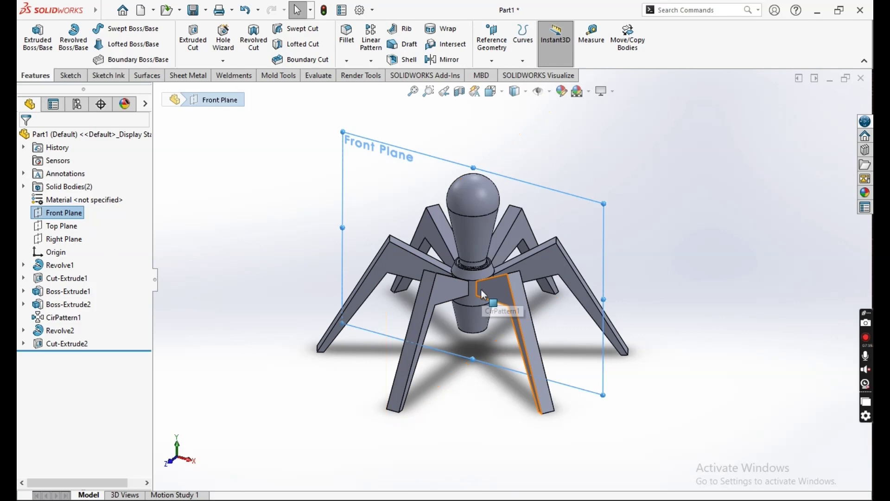
{"action": "middle_click_drag", "start_coordinate": [481, 289], "coordinate": [469, 359]}
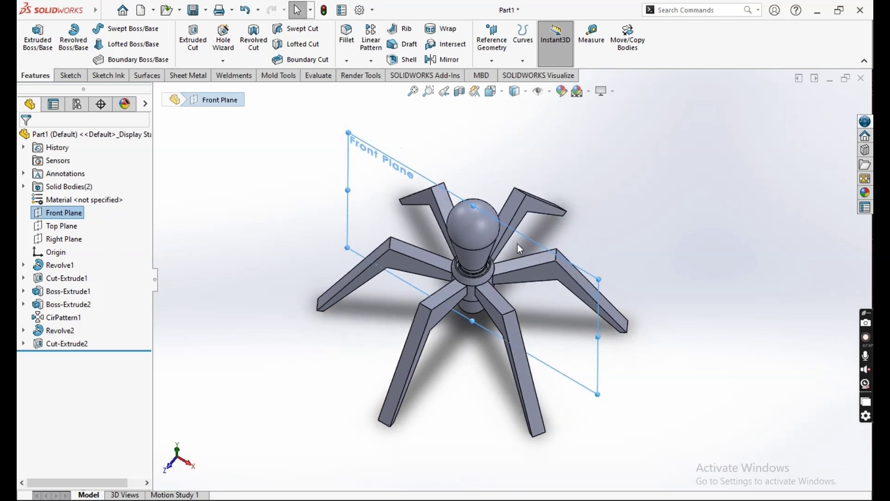
{"action": "scroll", "coordinate": [513, 272], "scroll_direction": "down", "scroll_amount": 3}
{"action": "key", "text": "Escape"}
{"action": "left_click", "coordinate": [492, 60]}
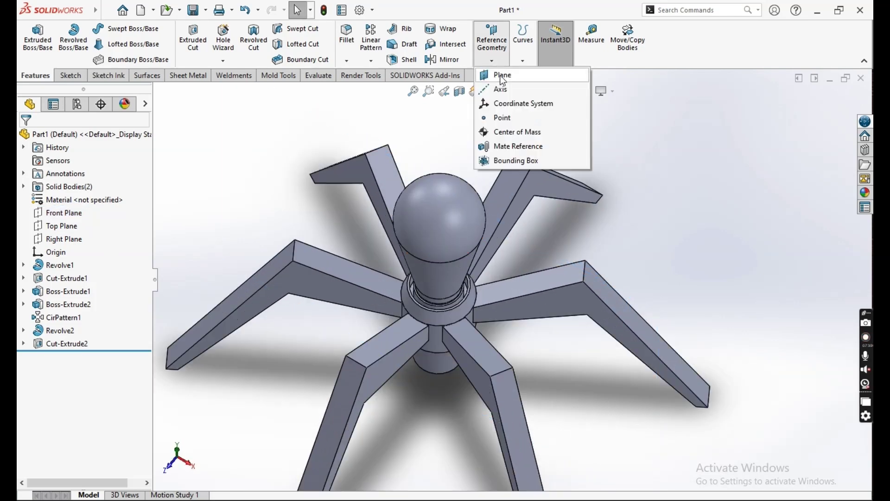
{"action": "left_click", "coordinate": [510, 105]}
{"action": "mouse_move", "coordinate": [528, 239]}
{"action": "middle_mouse_down"}
{"action": "mouse_move", "coordinate": [517, 294]}
{"action": "mouse_move", "coordinate": [523, 283]}
{"action": "middle_mouse_up"}
{"action": "scroll", "coordinate": [522, 282], "scroll_direction": "up", "scroll_amount": 3}
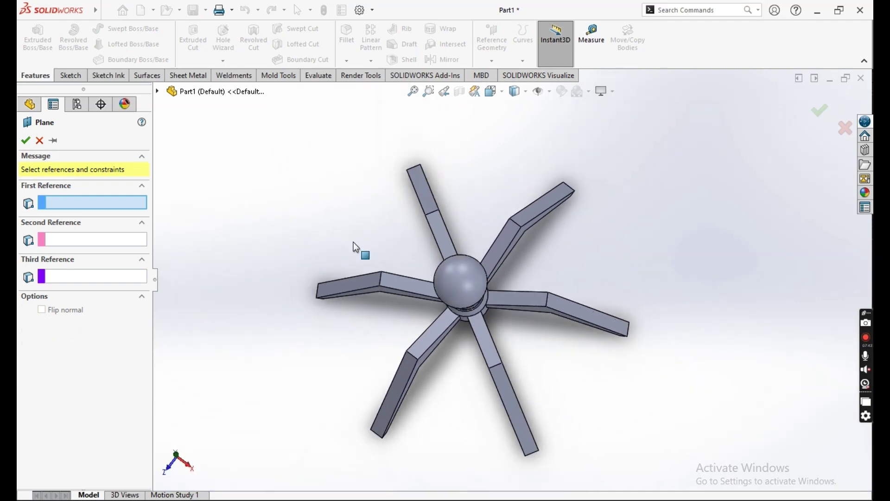
{"action": "left_click", "coordinate": [40, 141]}
{"action": "left_click", "coordinate": [92, 227]}
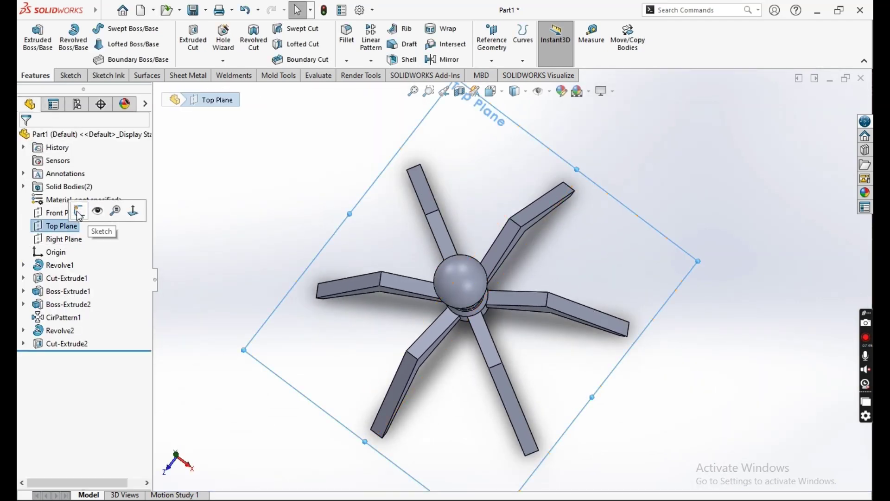
Step: Sketch a line on the Top Plane from the origin out along a leg
{"action": "left_click", "coordinate": [80, 211]}
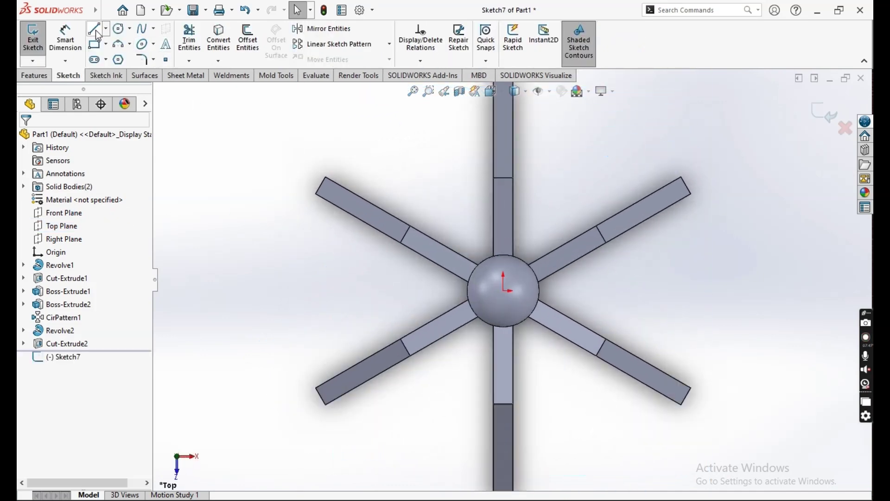
{"action": "left_click", "coordinate": [95, 28]}
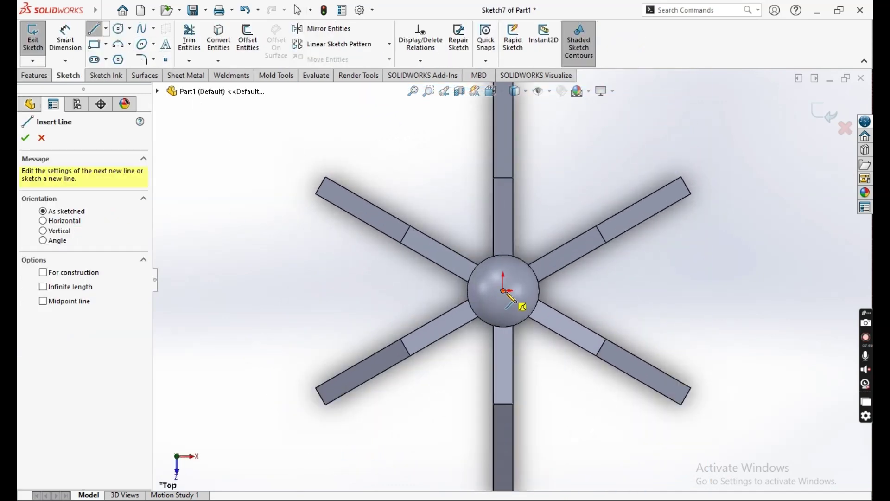
{"action": "scroll", "coordinate": [539, 275], "scroll_direction": "up", "scroll_amount": 3}
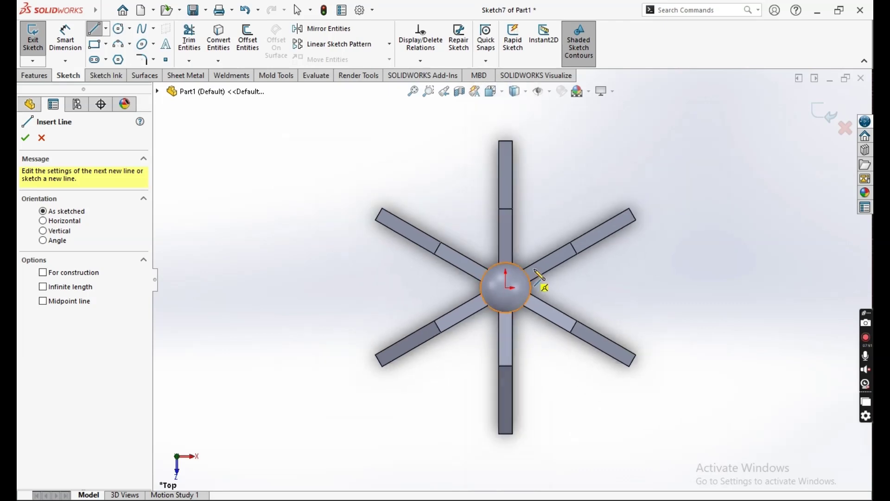
{"action": "scroll", "coordinate": [536, 259], "scroll_direction": "down", "scroll_amount": 3}
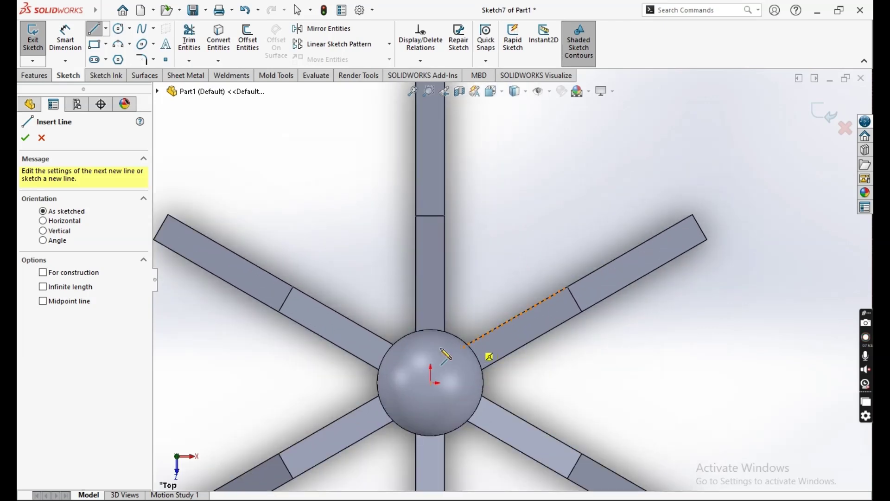
{"action": "left_click", "coordinate": [432, 383]}
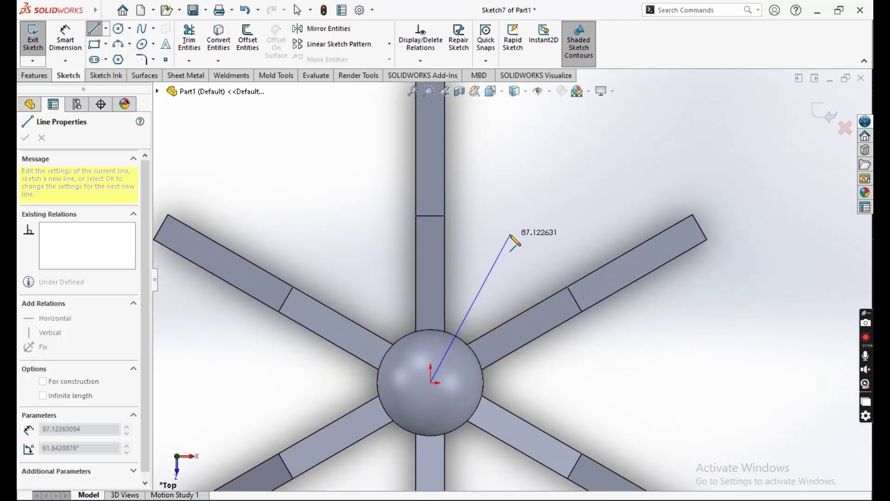
{"action": "left_click", "coordinate": [510, 233]}
{"action": "key", "text": "Escape"}
{"action": "scroll", "coordinate": [492, 252], "scroll_direction": "up", "scroll_amount": 2}
Step: Dimension the line's angle to 60°
{"action": "key", "text": "d"}
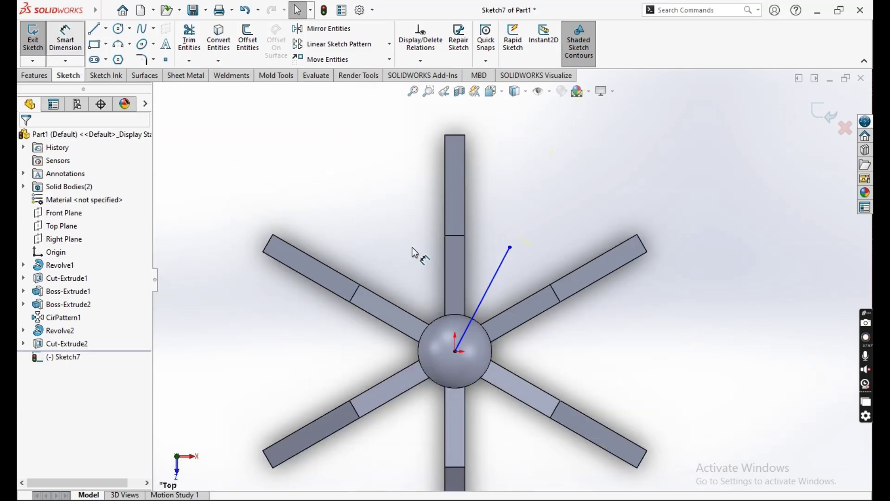
{"action": "left_click", "coordinate": [495, 288]}
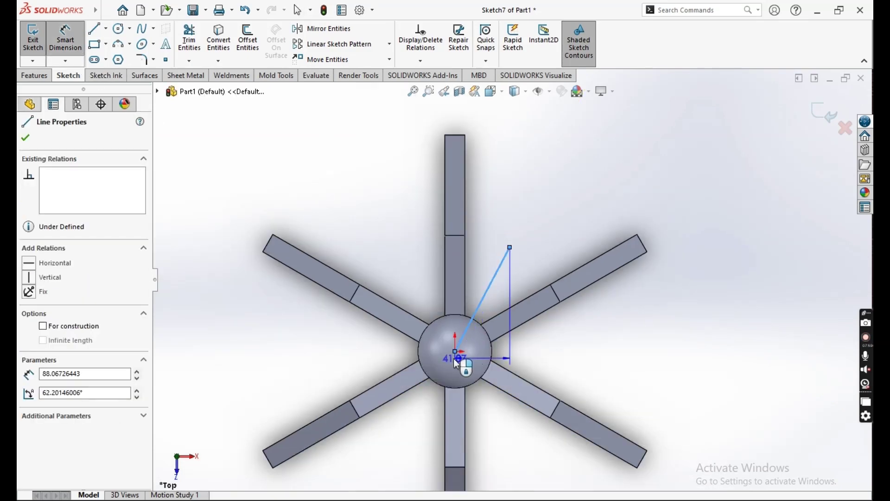
{"action": "left_click", "coordinate": [457, 352]}
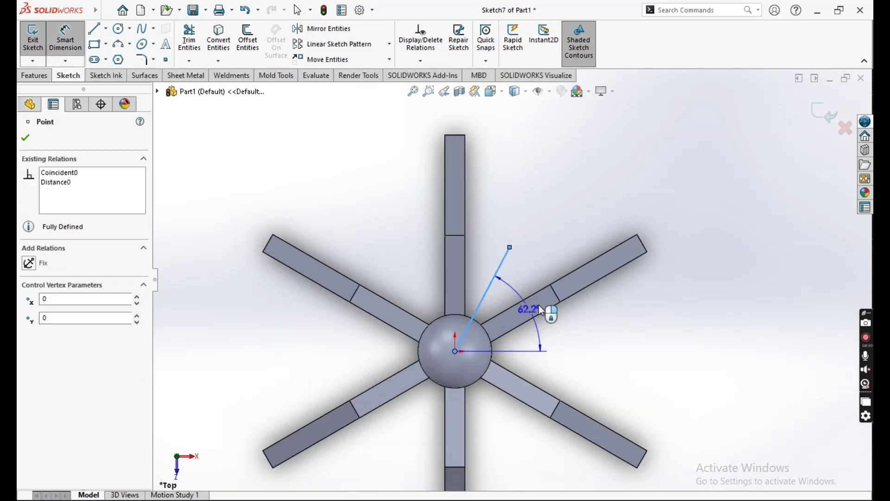
{"action": "left_click", "coordinate": [554, 304]}
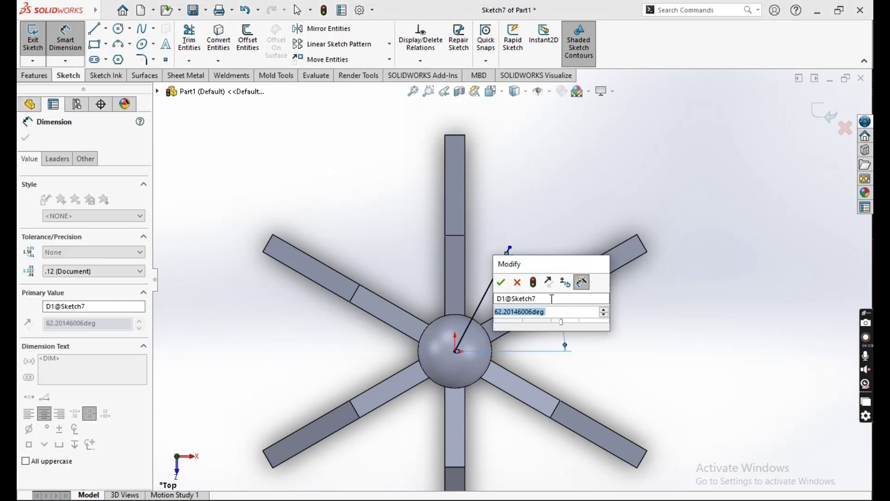
{"action": "type", "text": "60"}
{"action": "key", "text": "Return"}
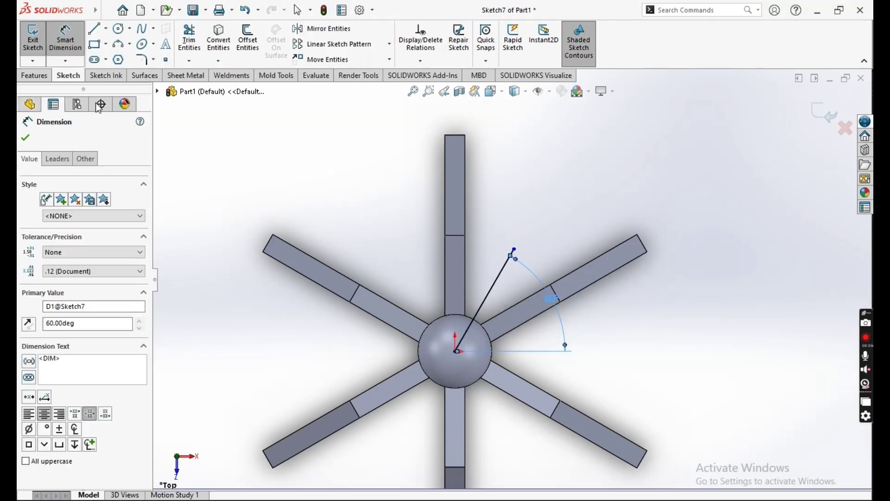
Step: Exit the sketch and begin defining a new reference plane
{"action": "left_click", "coordinate": [32, 37]}
{"action": "mouse_move", "coordinate": [473, 366]}
{"action": "middle_mouse_down"}
{"action": "mouse_move", "coordinate": [447, 193]}
{"action": "mouse_move", "coordinate": [493, 325]}
{"action": "mouse_move", "coordinate": [586, 391]}
{"action": "middle_mouse_up"}
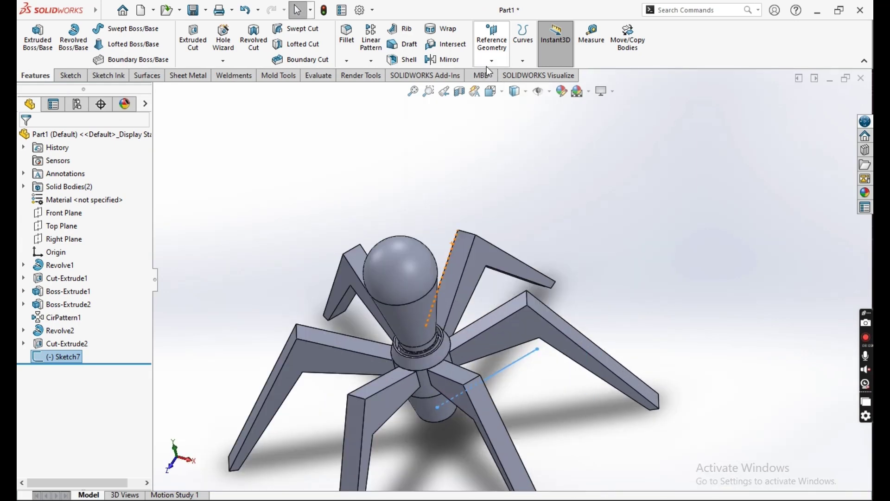
{"action": "left_click", "coordinate": [492, 61]}
{"action": "left_click", "coordinate": [505, 77]}
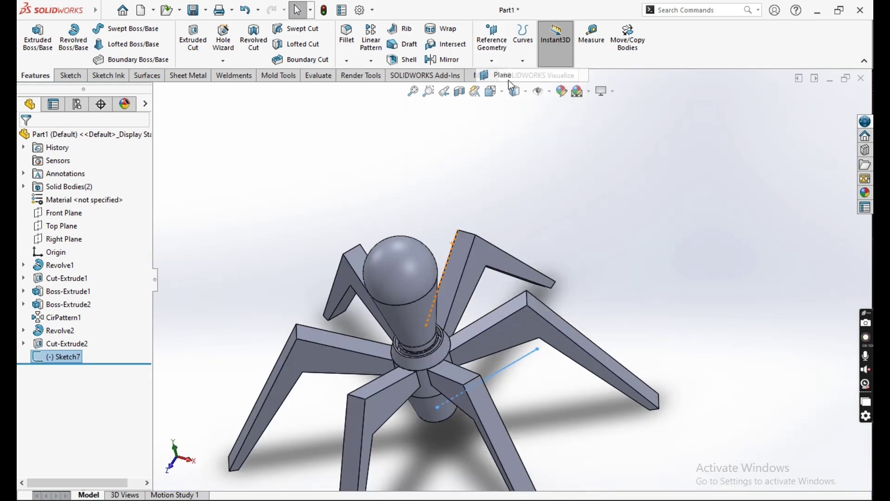
Step: Try Sketch7's line as first plane reference and a leg edge as second, inspecting the preview
{"action": "left_click", "coordinate": [525, 365]}
{"action": "mouse_move", "coordinate": [526, 360]}
{"action": "middle_mouse_down"}
{"action": "mouse_move", "coordinate": [537, 383]}
{"action": "mouse_move", "coordinate": [325, 339]}
{"action": "middle_mouse_up"}
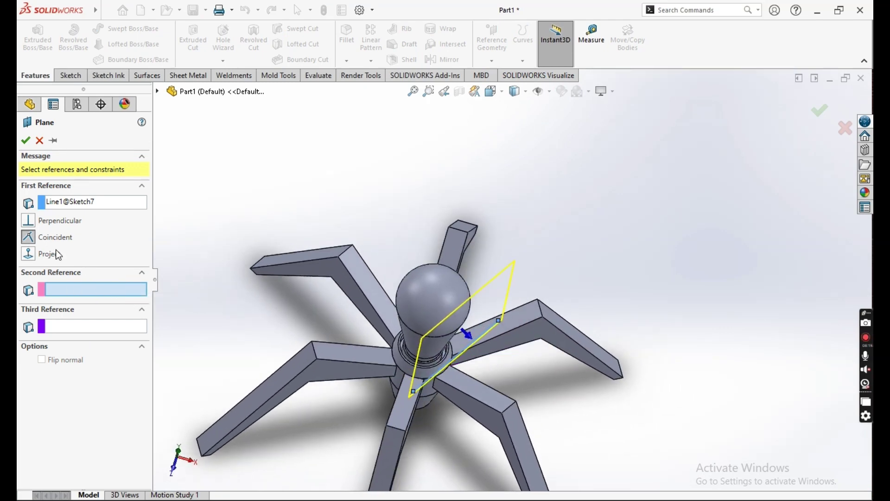
{"action": "middle_click_drag", "start_coordinate": [345, 325], "coordinate": [514, 349]}
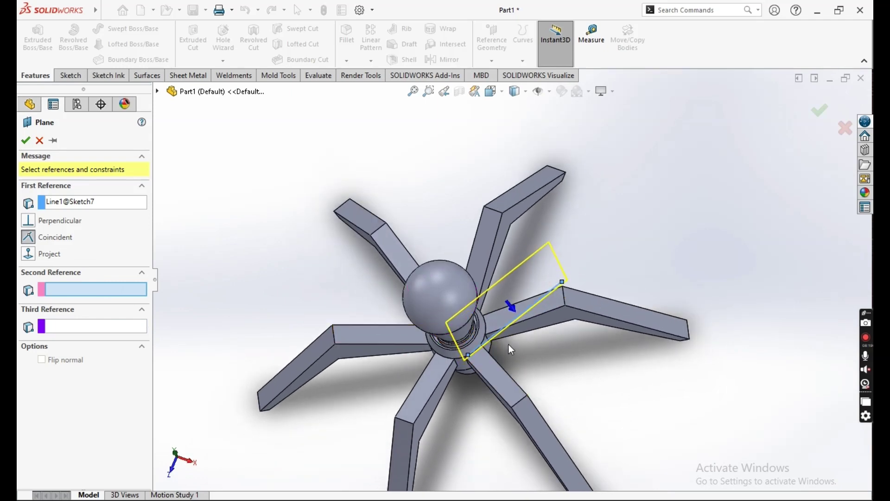
{"action": "mouse_move", "coordinate": [527, 316]}
{"action": "middle_mouse_down"}
{"action": "mouse_move", "coordinate": [540, 378]}
{"action": "mouse_move", "coordinate": [533, 360]}
{"action": "middle_mouse_up"}
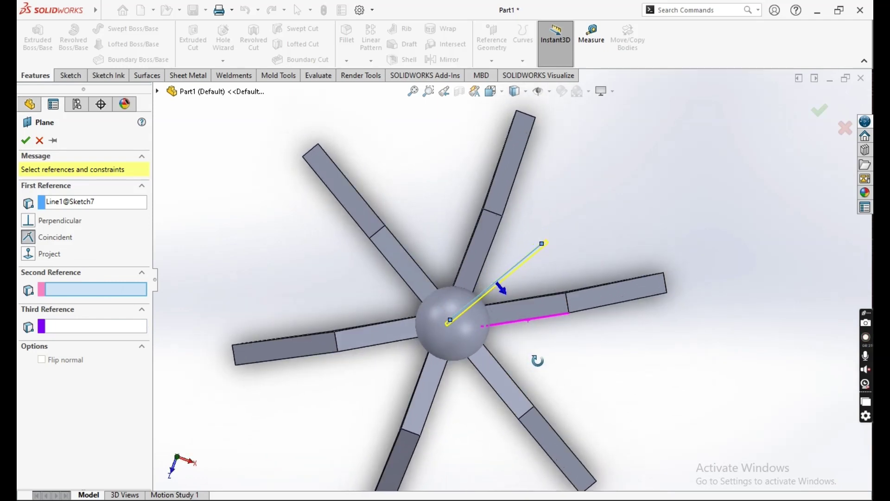
{"action": "left_click", "coordinate": [536, 302]}
Step: Remove the leg edge and the line from the plane references
{"action": "right_click", "coordinate": [91, 317]}
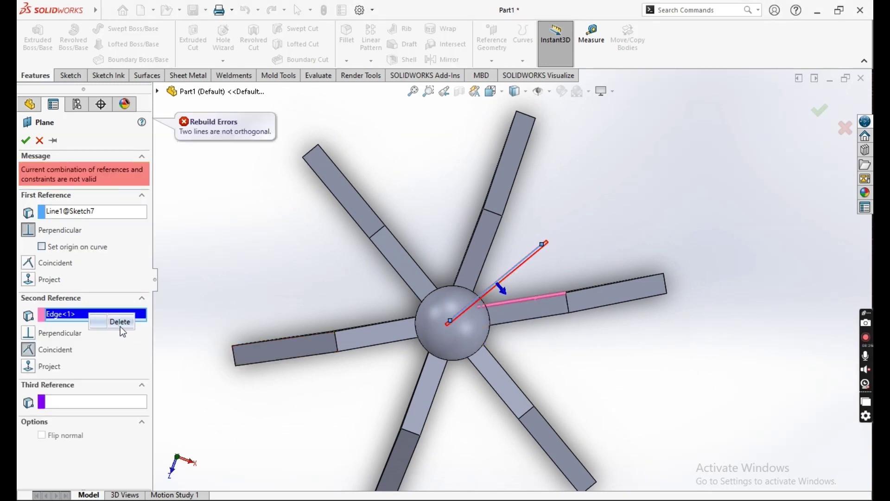
{"action": "left_click", "coordinate": [120, 323]}
{"action": "mouse_move", "coordinate": [536, 334]}
{"action": "middle_mouse_down"}
{"action": "mouse_move", "coordinate": [526, 203]}
{"action": "mouse_move", "coordinate": [510, 258]}
{"action": "mouse_move", "coordinate": [552, 203]}
{"action": "mouse_move", "coordinate": [515, 192]}
{"action": "middle_mouse_up"}
{"action": "middle_click_drag", "start_coordinate": [557, 332], "coordinate": [543, 319]}
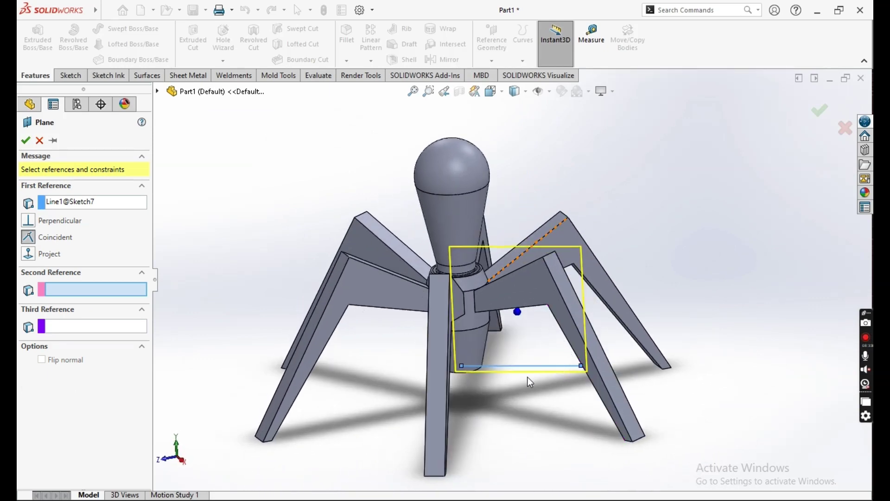
{"action": "mouse_move", "coordinate": [528, 378]}
{"action": "middle_mouse_down"}
{"action": "mouse_move", "coordinate": [506, 350]}
{"action": "mouse_move", "coordinate": [521, 372]}
{"action": "mouse_move", "coordinate": [479, 388]}
{"action": "middle_mouse_up"}
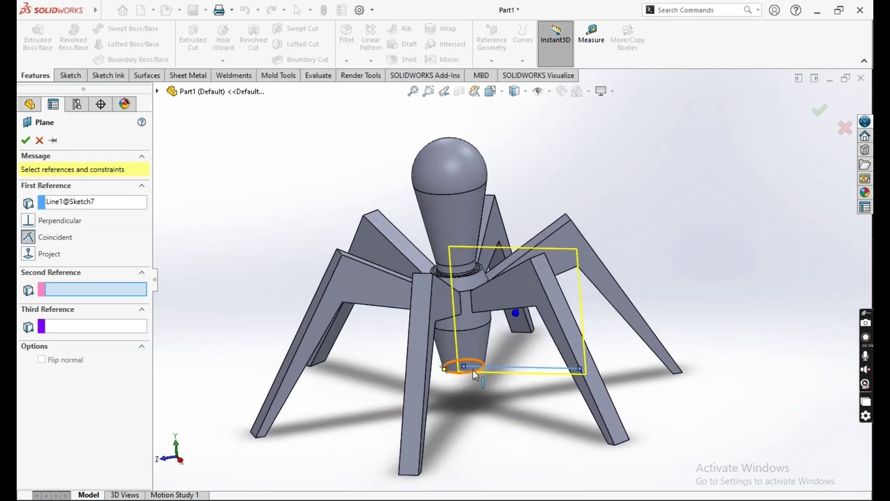
{"action": "left_click", "coordinate": [87, 208]}
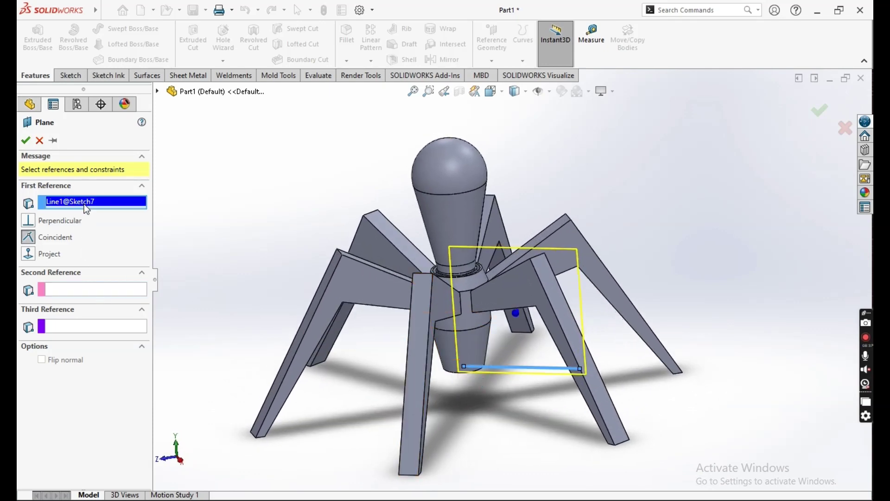
{"action": "left_click", "coordinate": [106, 212]}
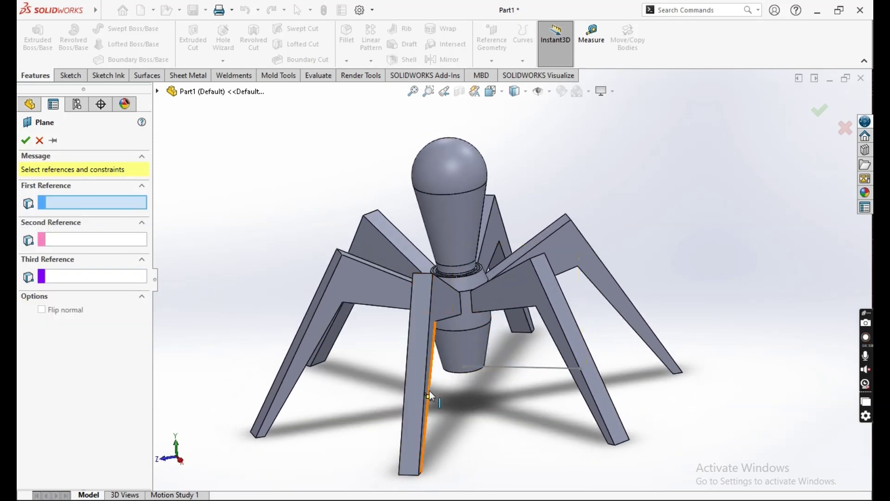
Step: Use the line's origin endpoint and outer endpoint as first and second plane references
{"action": "left_click", "coordinate": [463, 366]}
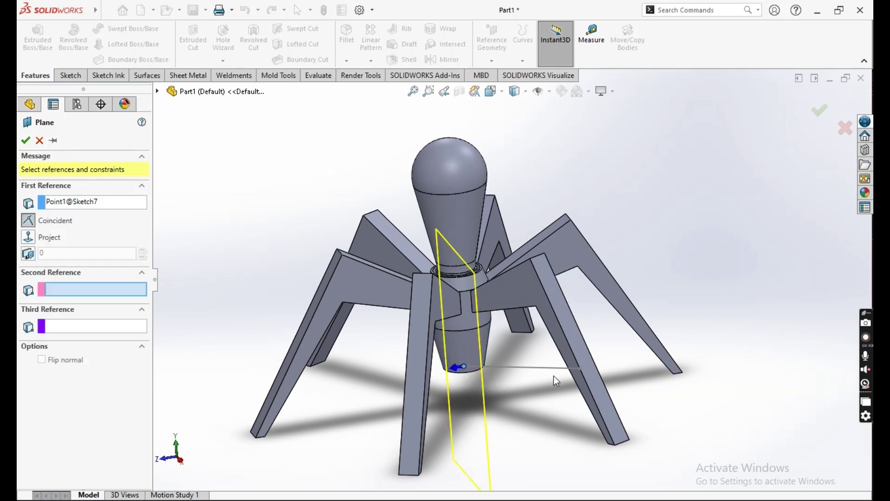
{"action": "left_click", "coordinate": [580, 368]}
{"action": "middle_click_drag", "start_coordinate": [542, 360], "coordinate": [449, 399]}
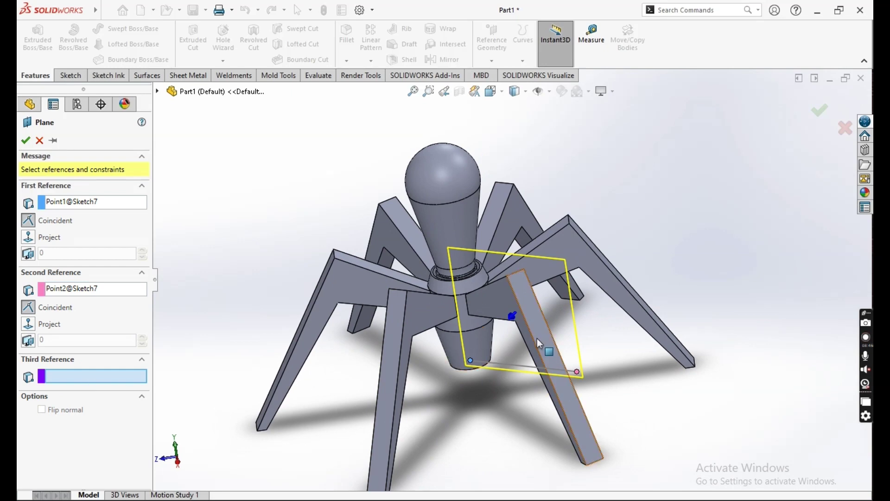
{"action": "middle_click_drag", "start_coordinate": [539, 343], "coordinate": [83, 234]}
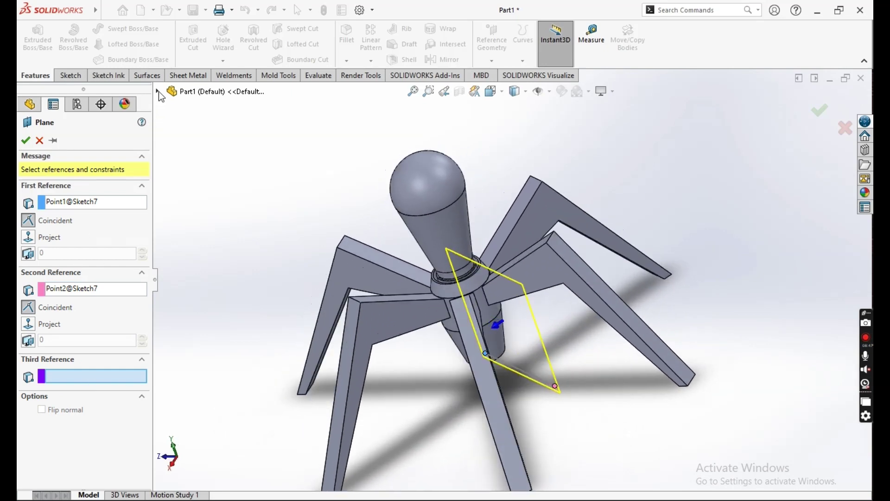
Step: Add Front Plane as third reference, check the preview, then cancel the plane
{"action": "left_click", "coordinate": [158, 91]}
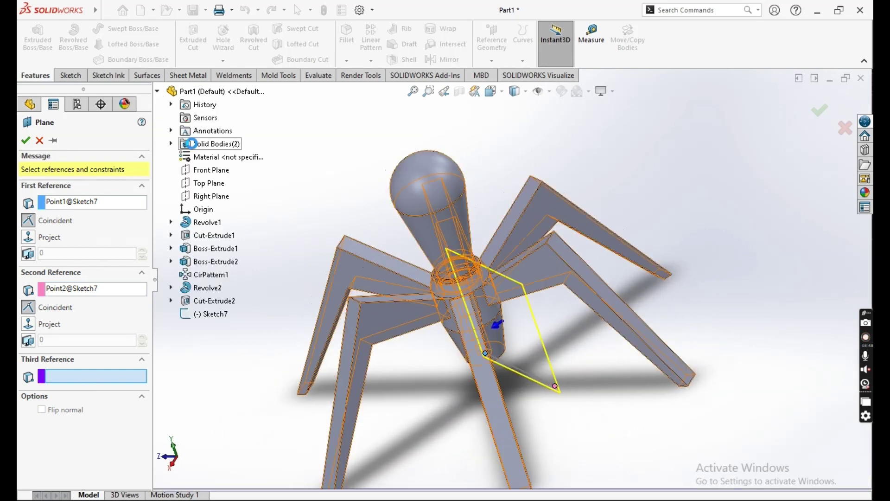
{"action": "left_click", "coordinate": [211, 173]}
{"action": "mouse_move", "coordinate": [288, 259]}
{"action": "middle_mouse_down"}
{"action": "mouse_move", "coordinate": [402, 263]}
{"action": "mouse_move", "coordinate": [405, 285]}
{"action": "middle_mouse_up"}
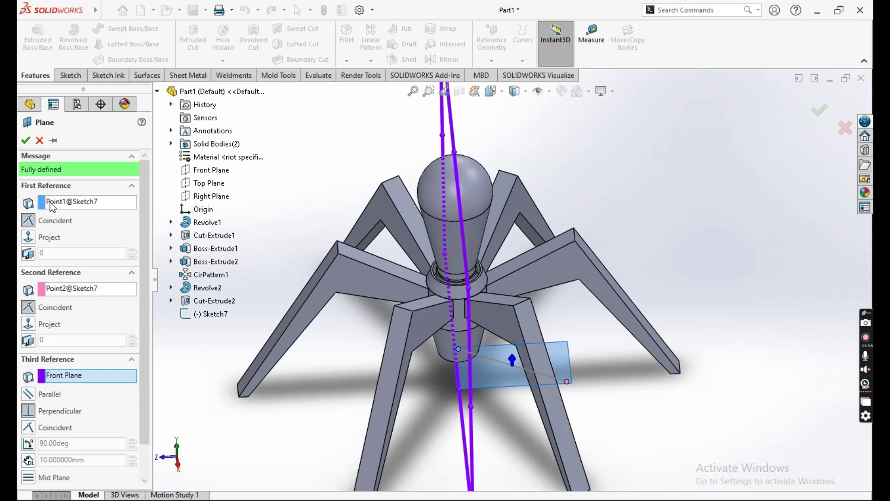
{"action": "left_click", "coordinate": [40, 141]}
Step: Sketch one point on Front Plane on the hub's axis above the origin, then exit
{"action": "left_click", "coordinate": [68, 357]}
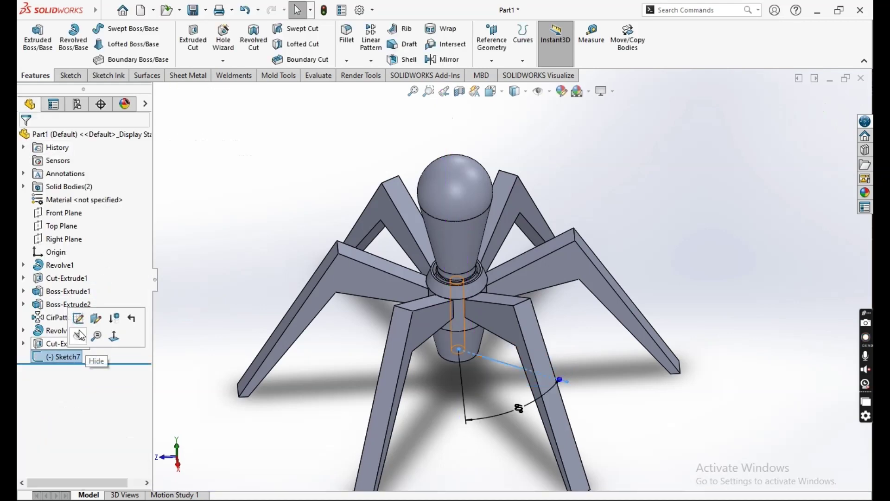
{"action": "left_click", "coordinate": [505, 373]}
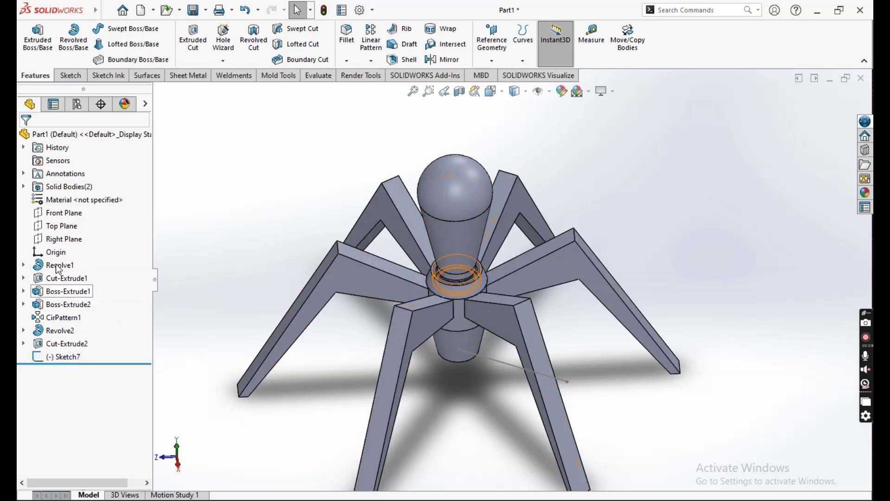
{"action": "left_click", "coordinate": [62, 214]}
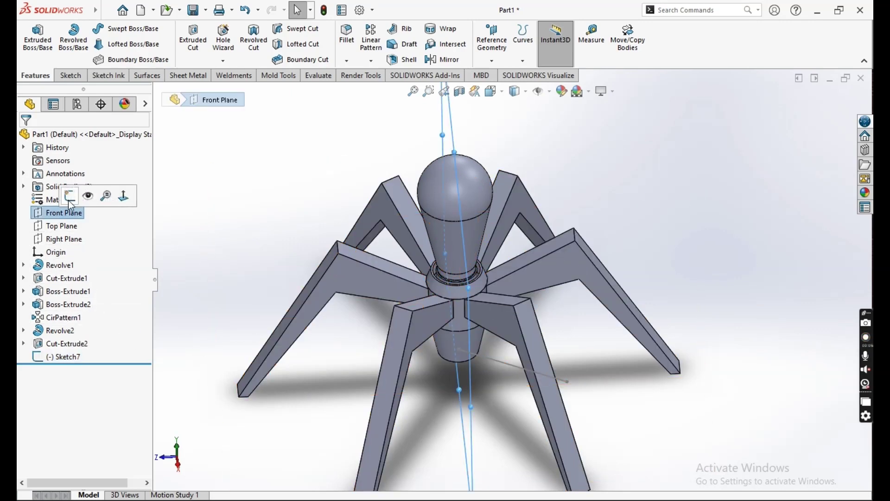
{"action": "left_click", "coordinate": [73, 197]}
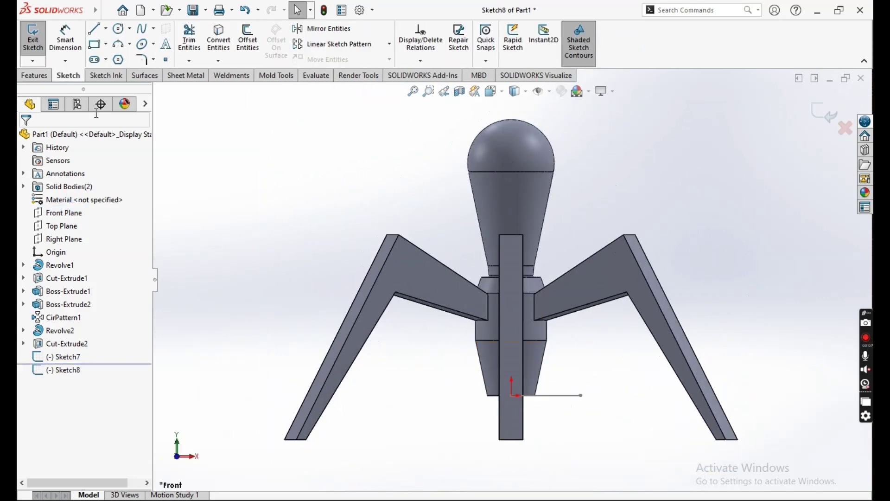
{"action": "left_click", "coordinate": [167, 61]}
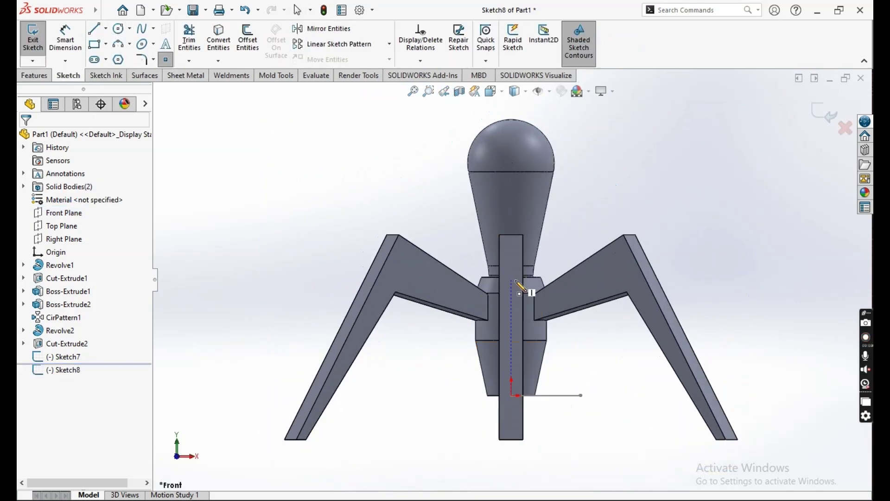
{"action": "left_click", "coordinate": [513, 279]}
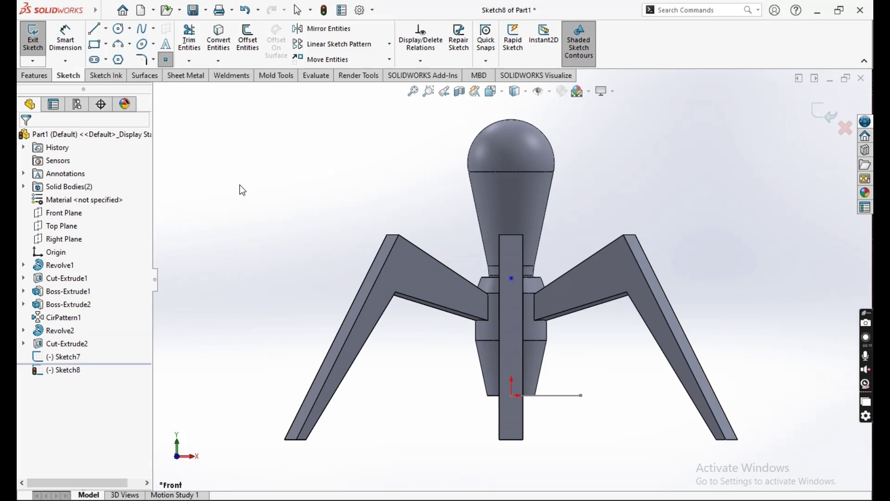
{"action": "left_click", "coordinate": [29, 40]}
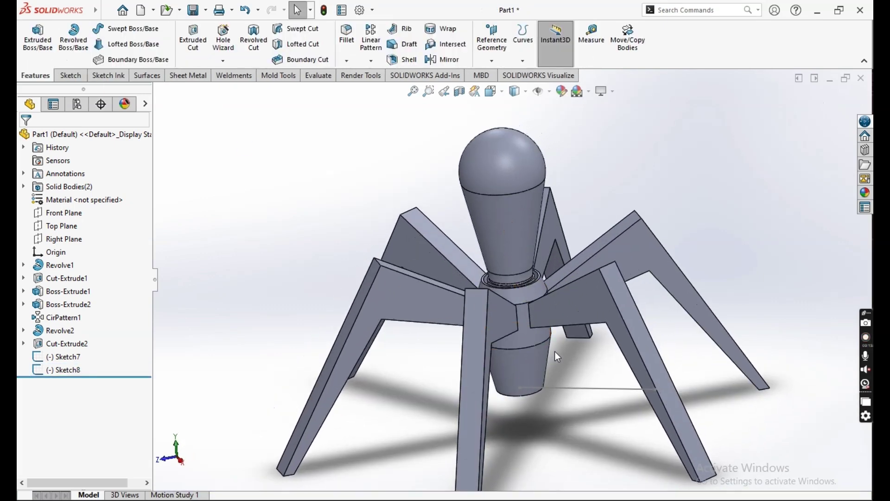
Step: Create Plane1 through the Sketch8 point and Sketch7's two endpoints
{"action": "middle_click_drag", "start_coordinate": [552, 349], "coordinate": [519, 291]}
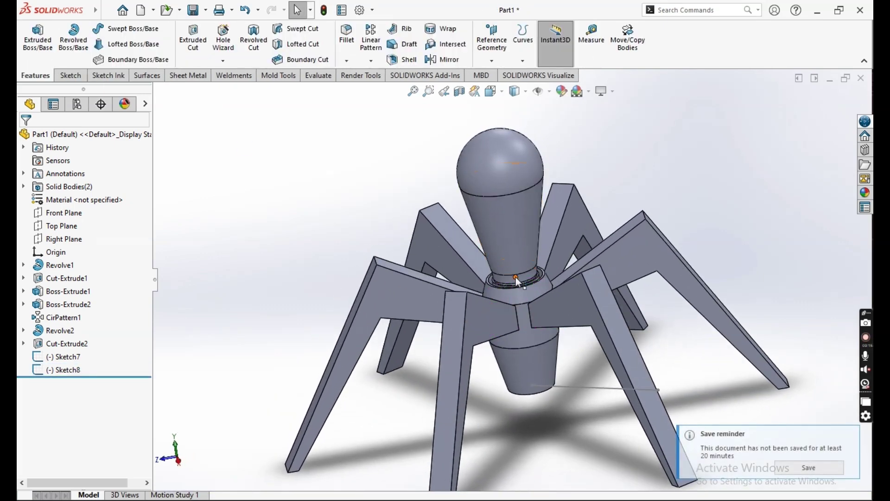
{"action": "left_click", "coordinate": [492, 61]}
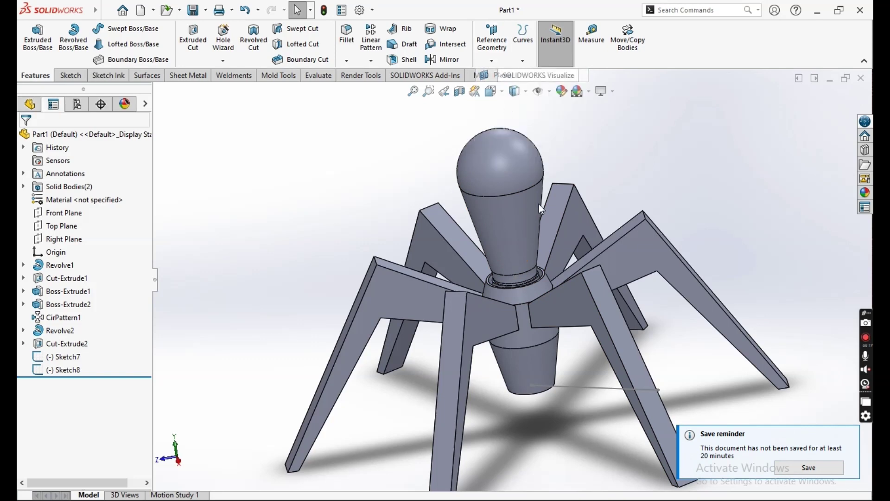
{"action": "left_click", "coordinate": [516, 277]}
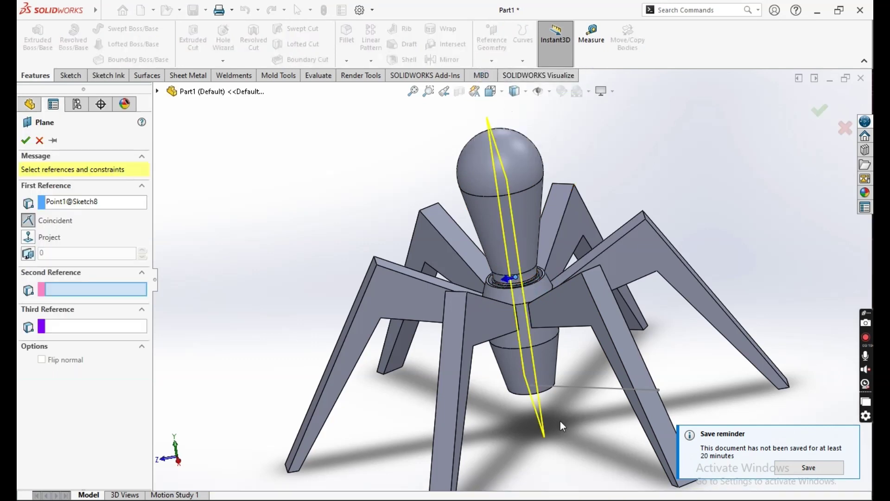
{"action": "left_click", "coordinate": [532, 385]}
{"action": "left_click", "coordinate": [658, 390]}
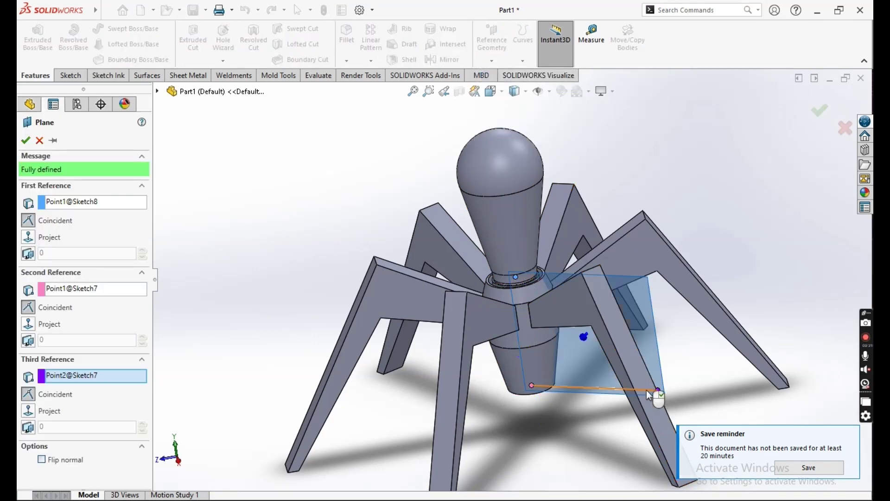
{"action": "middle_click_drag", "start_coordinate": [654, 397], "coordinate": [510, 357]}
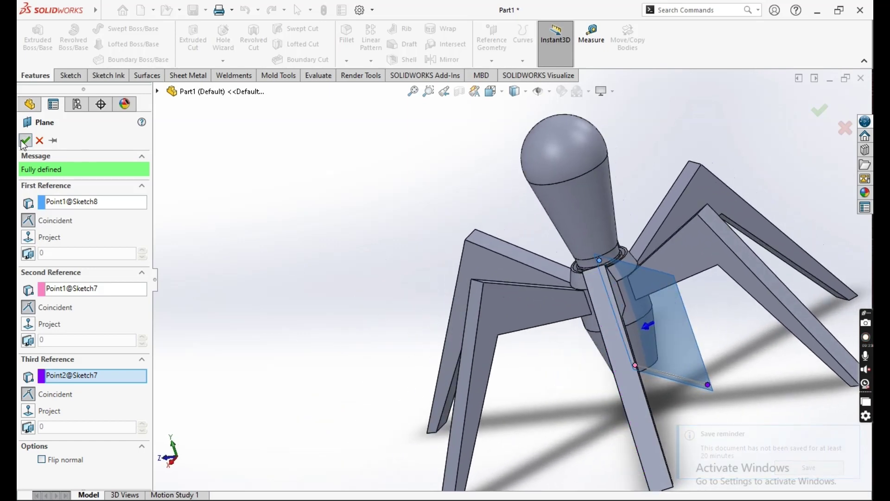
{"action": "left_click", "coordinate": [22, 141]}
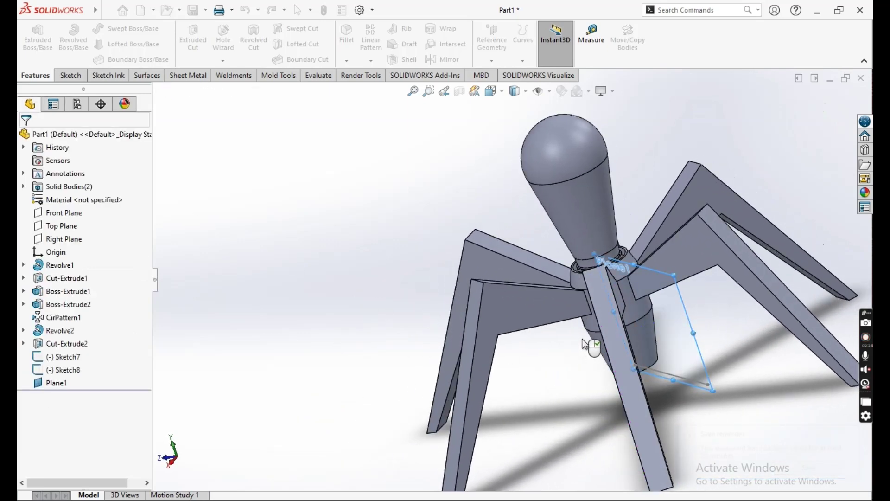
Step: Hide the Sketch7 line and select Plane1
{"action": "left_click", "coordinate": [602, 265]}
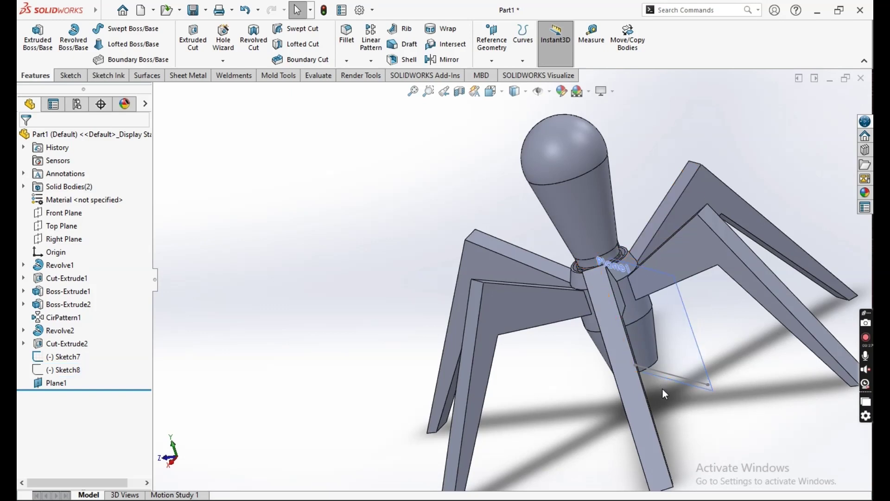
{"action": "left_click", "coordinate": [674, 376]}
{"action": "left_click", "coordinate": [727, 345]}
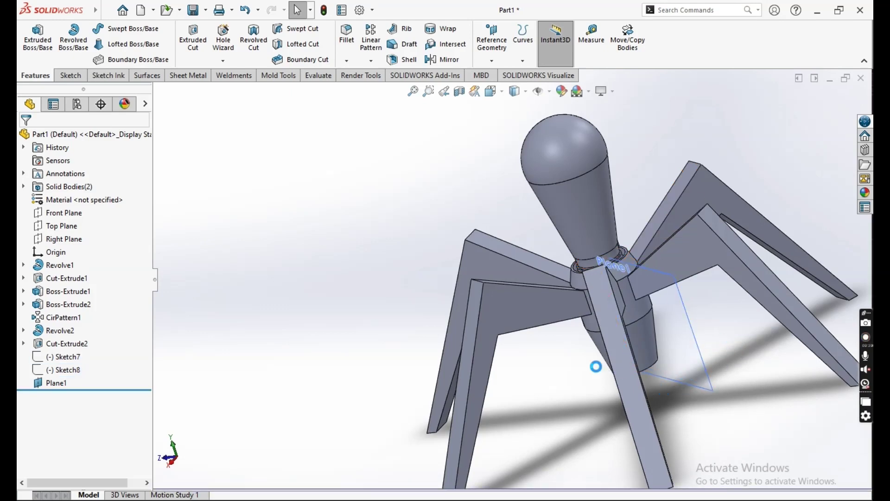
{"action": "scroll", "coordinate": [572, 363], "scroll_direction": "up", "scroll_amount": 5}
{"action": "mouse_move", "coordinate": [569, 321]}
{"action": "middle_mouse_down"}
{"action": "mouse_move", "coordinate": [559, 317]}
{"action": "mouse_move", "coordinate": [598, 293]}
{"action": "middle_mouse_up"}
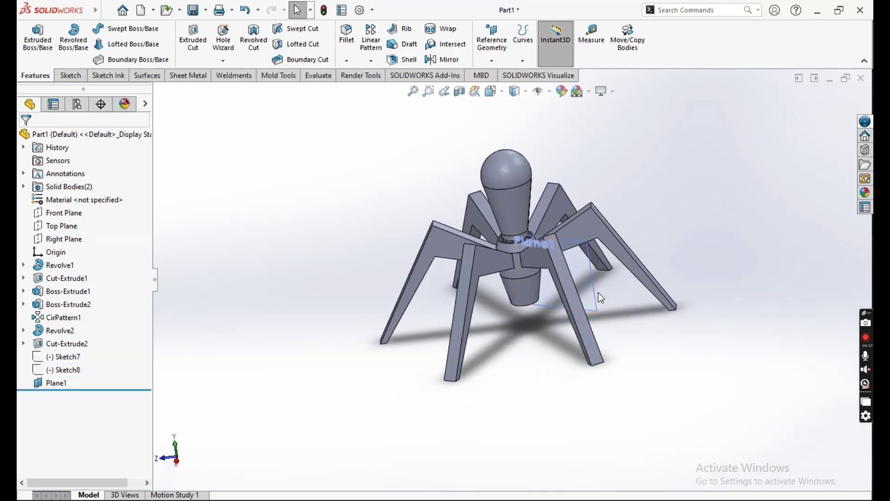
{"action": "left_click", "coordinate": [597, 293]}
{"action": "middle_click_drag", "start_coordinate": [650, 265], "coordinate": [635, 262]}
Step: Open a new sketch on Plane1 and set the display style to Hidden Lines Visible
{"action": "left_click", "coordinate": [580, 315]}
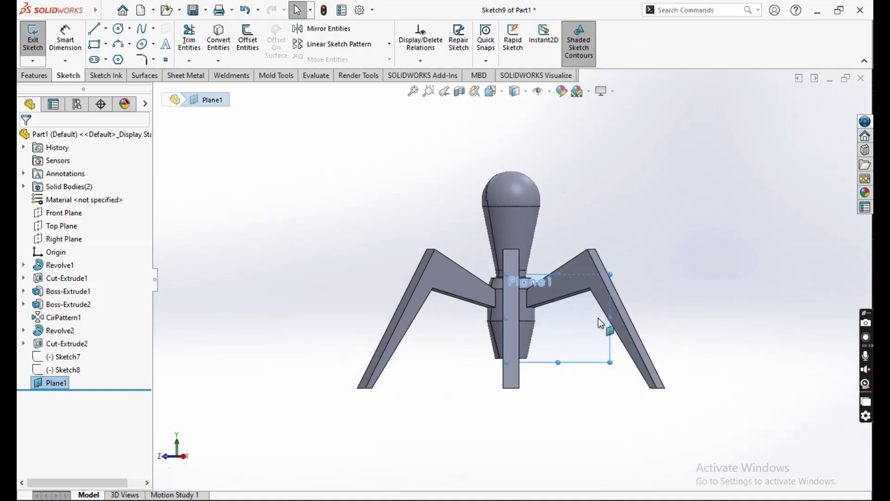
{"action": "scroll", "coordinate": [511, 324], "scroll_direction": "down", "scroll_amount": 2}
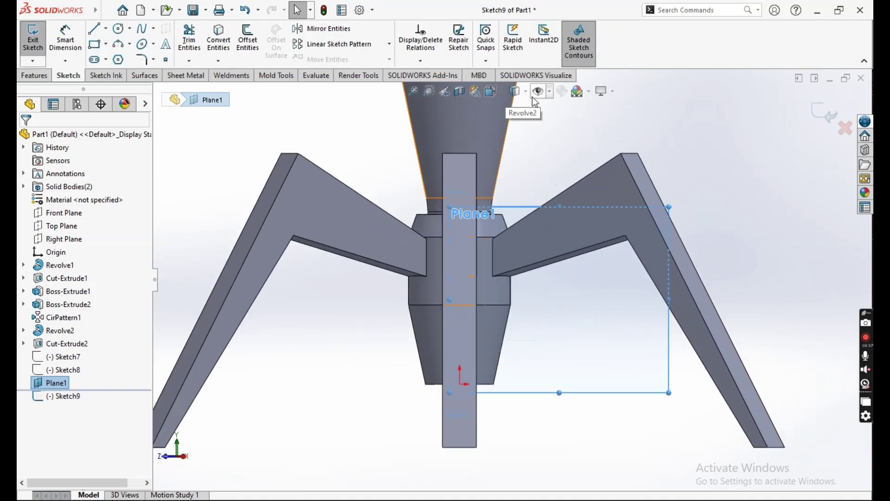
{"action": "left_click", "coordinate": [517, 120]}
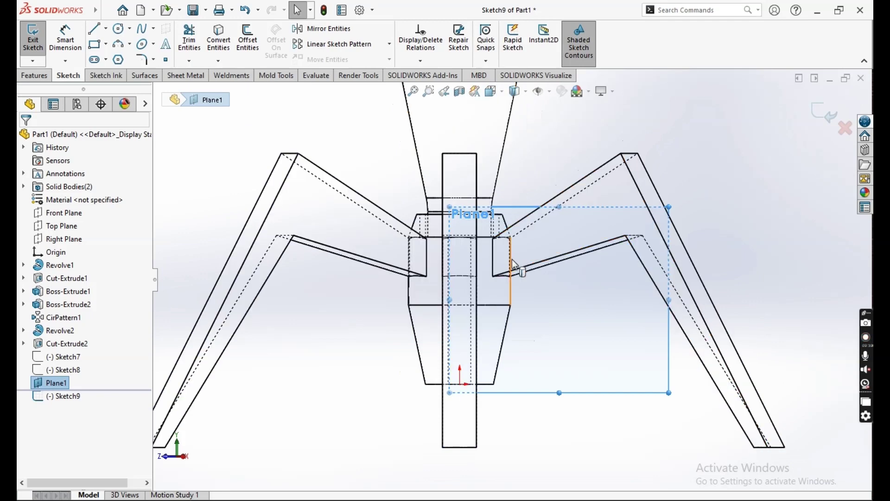
{"action": "scroll", "coordinate": [498, 269], "scroll_direction": "down", "scroll_amount": 2}
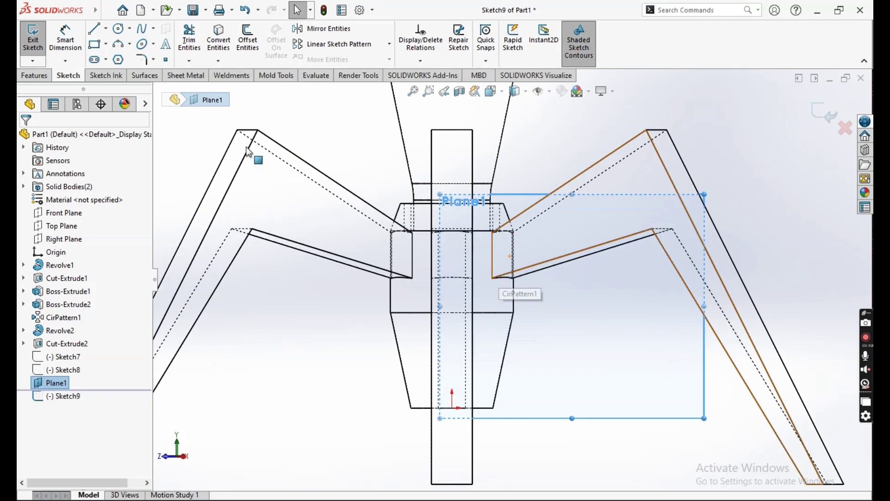
Step: Draw a spline from the hub top down near the origin, curving out right
{"action": "left_click", "coordinate": [106, 29]}
{"action": "left_click", "coordinate": [165, 40]}
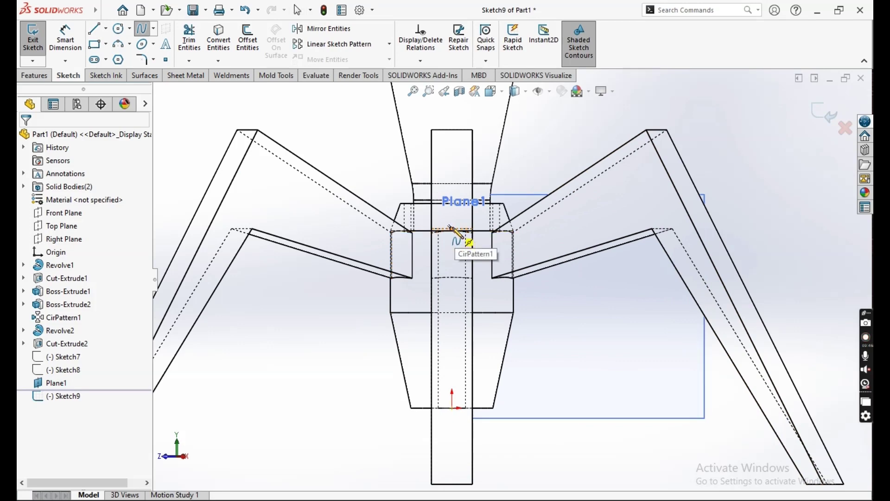
{"action": "left_click", "coordinate": [452, 229]}
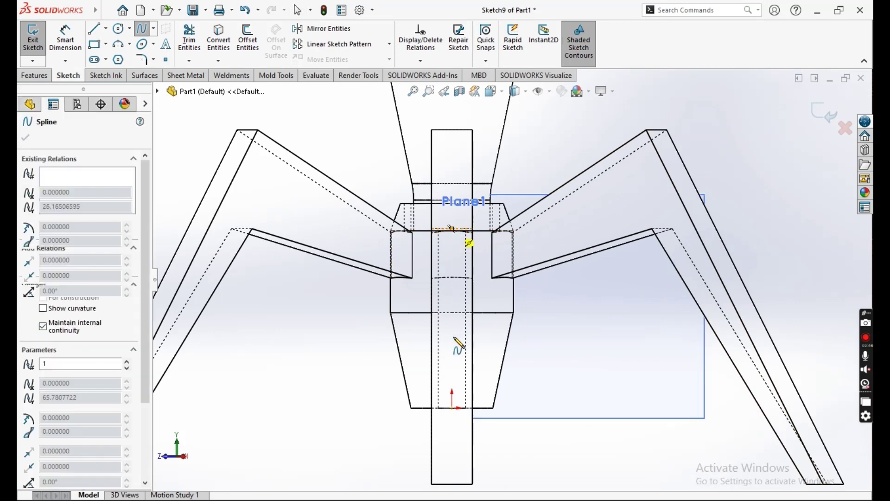
{"action": "left_click", "coordinate": [453, 408]}
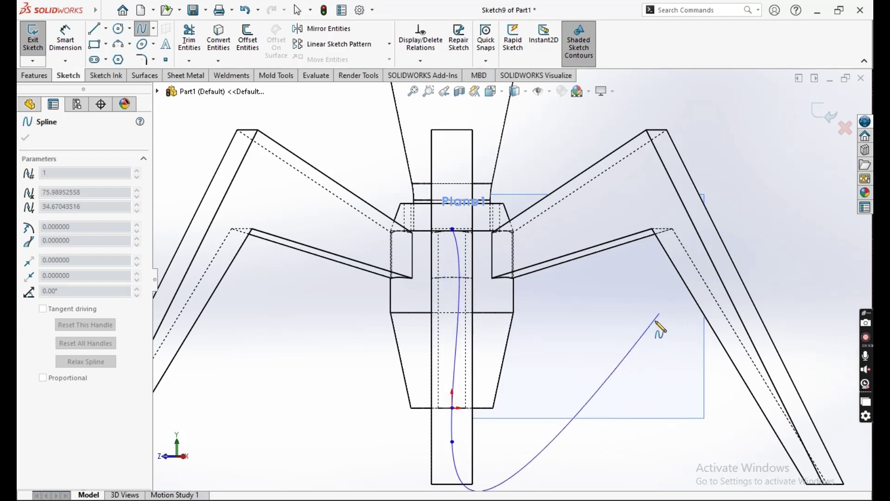
{"action": "scroll", "coordinate": [644, 348], "scroll_direction": "up", "scroll_amount": 3}
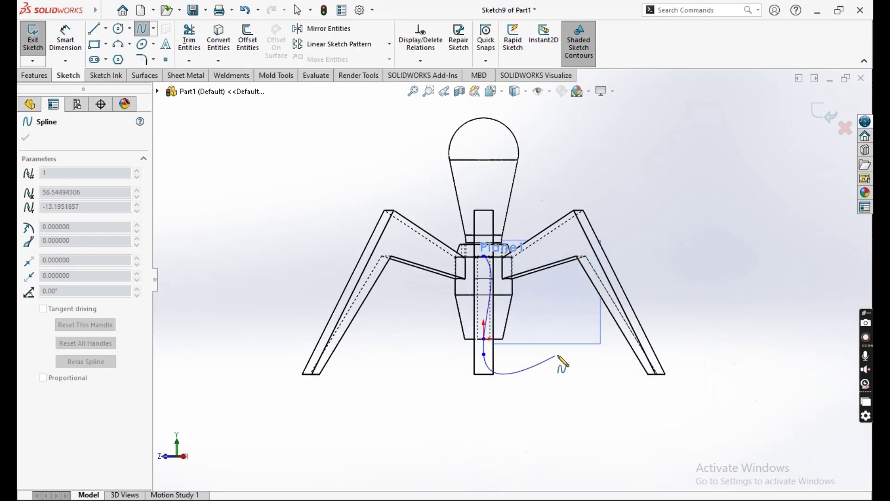
{"action": "left_click", "coordinate": [536, 362]}
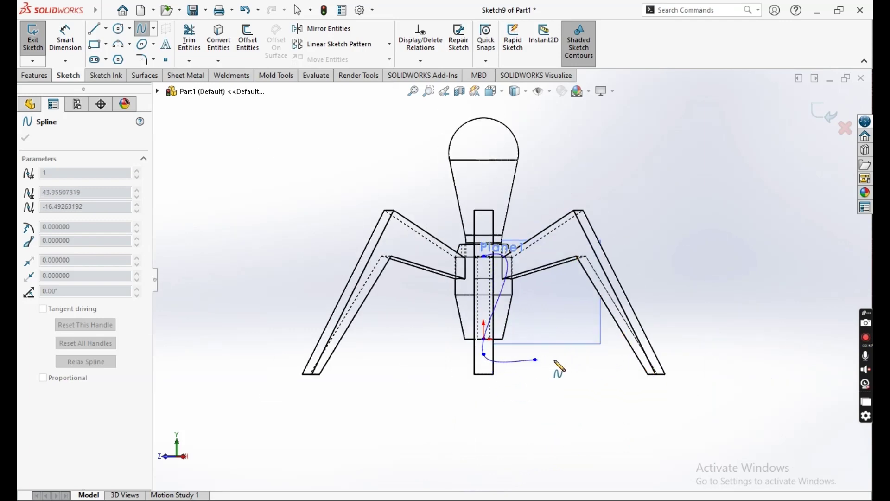
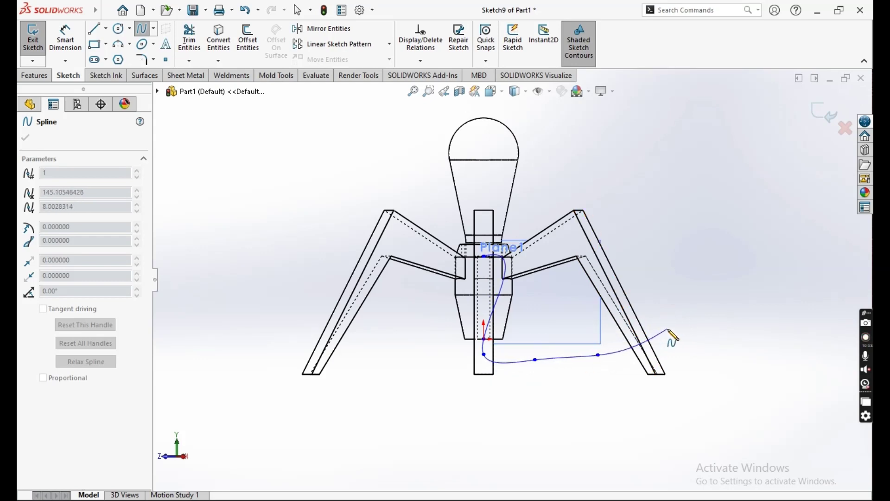
Step: Finish the cord spline and straighten its upper part to drop vertically through the hub
{"action": "double_click", "coordinate": [670, 331]}
{"action": "key", "text": "Escape"}
{"action": "scroll", "coordinate": [568, 334], "scroll_direction": "down", "scroll_amount": 3}
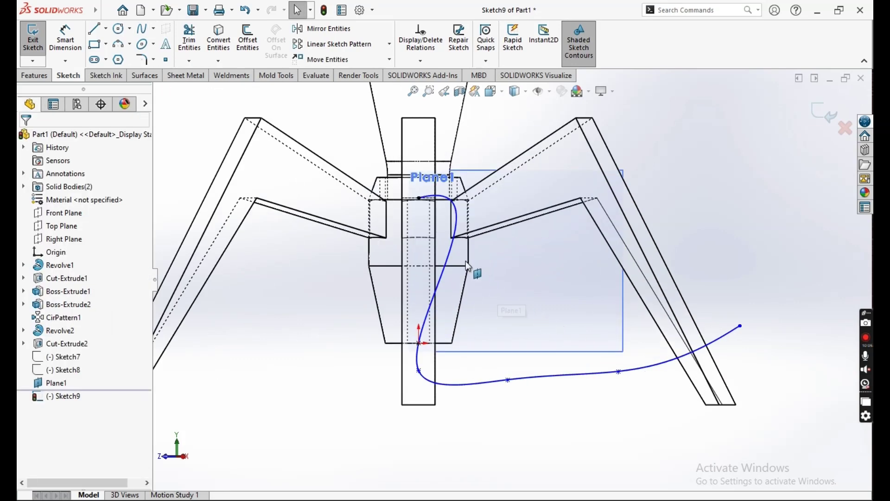
{"action": "left_click", "coordinate": [452, 255]}
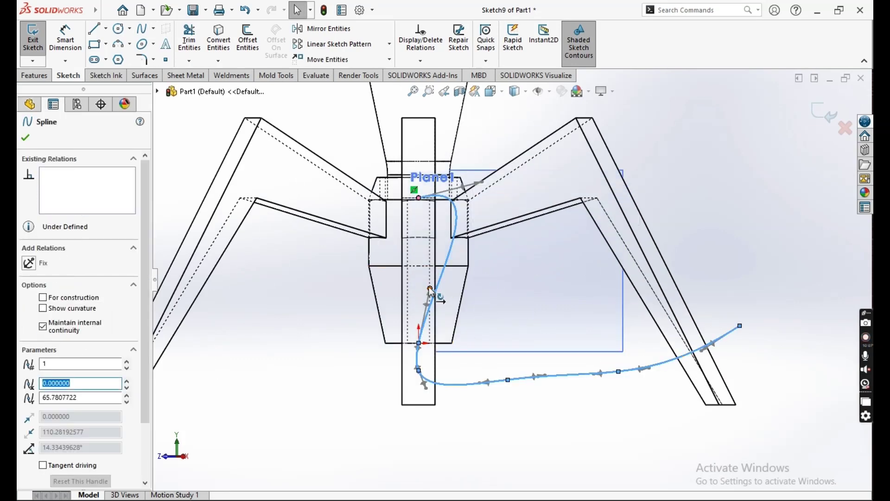
{"action": "left_click_drag", "start_coordinate": [431, 291], "coordinate": [423, 315]}
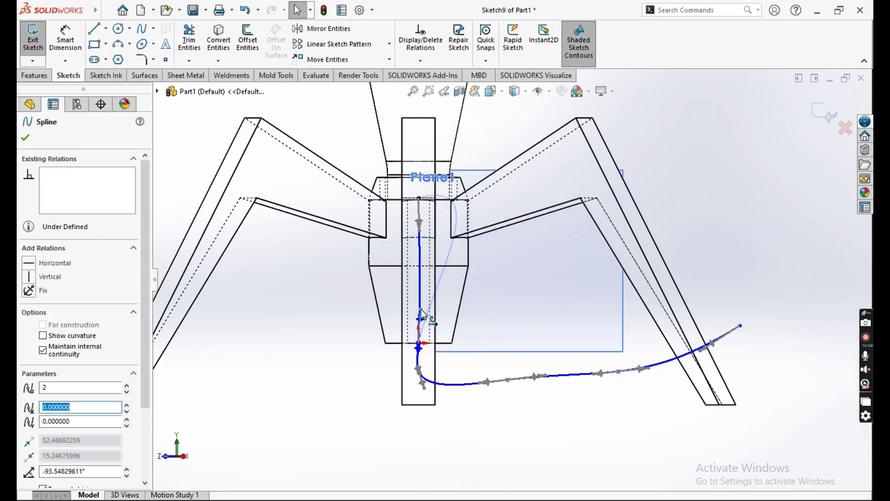
{"action": "left_click_drag", "start_coordinate": [422, 314], "coordinate": [422, 317]}
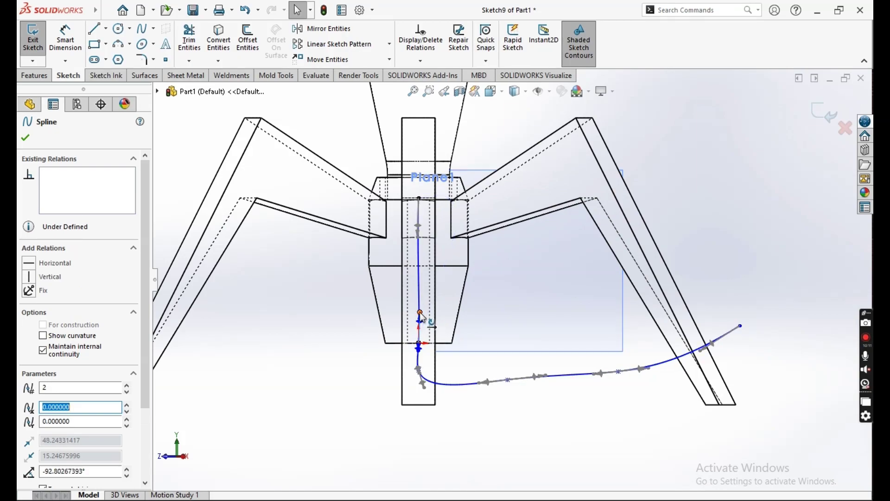
{"action": "key", "text": "Escape"}
Step: Move the spline's end point out past the lamp leg and finish editing the path
{"action": "mouse_move", "coordinate": [528, 377]}
{"action": "middle_mouse_down"}
{"action": "mouse_move", "coordinate": [460, 378]}
{"action": "mouse_move", "coordinate": [466, 392]}
{"action": "mouse_move", "coordinate": [469, 364]}
{"action": "mouse_move", "coordinate": [519, 360]}
{"action": "middle_mouse_up"}
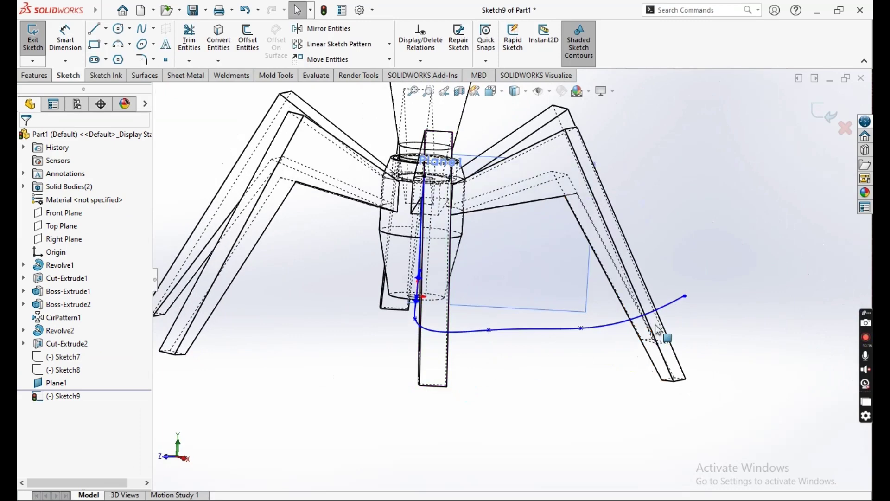
{"action": "left_click_drag", "start_coordinate": [687, 296], "coordinate": [767, 293]}
{"action": "mouse_move", "coordinate": [596, 310]}
{"action": "middle_mouse_down"}
{"action": "mouse_move", "coordinate": [578, 312]}
{"action": "mouse_move", "coordinate": [452, 209]}
{"action": "middle_mouse_up"}
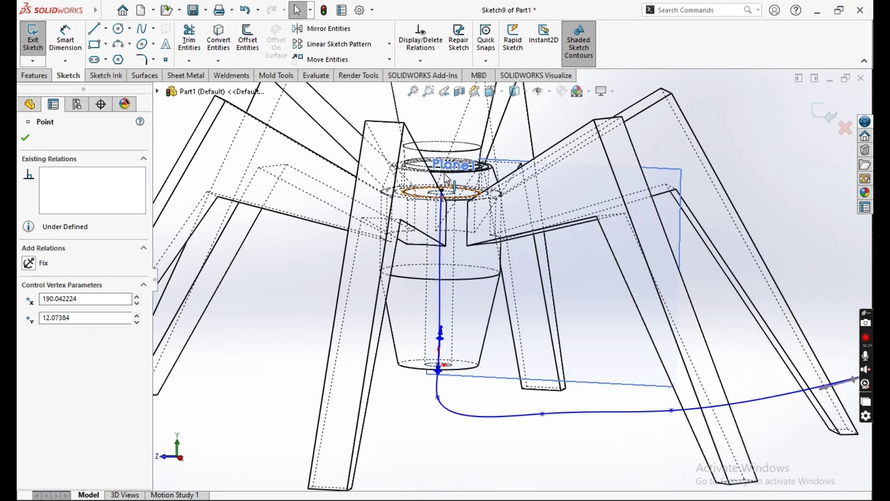
{"action": "scroll", "coordinate": [450, 190], "scroll_direction": "down", "scroll_amount": 3}
{"action": "key", "text": "Escape"}
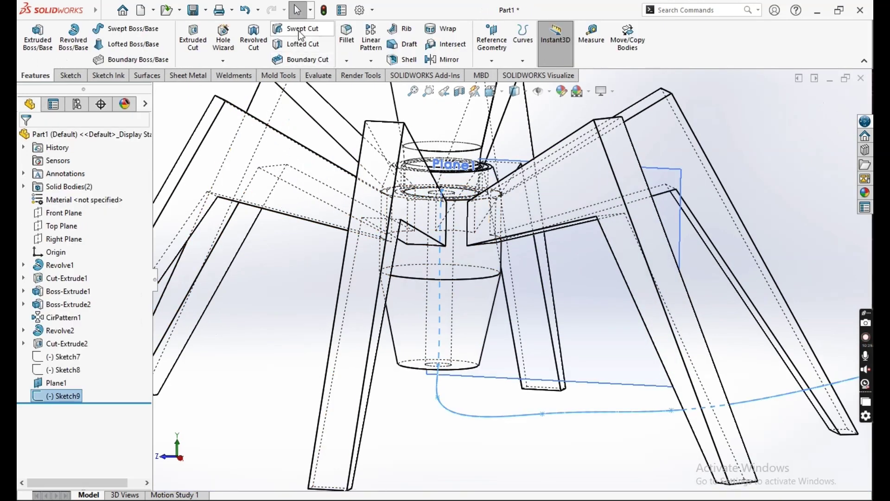
Step: Start a swept boss along Sketch9 with an 8 mm circular profile
{"action": "left_click", "coordinate": [101, 30]}
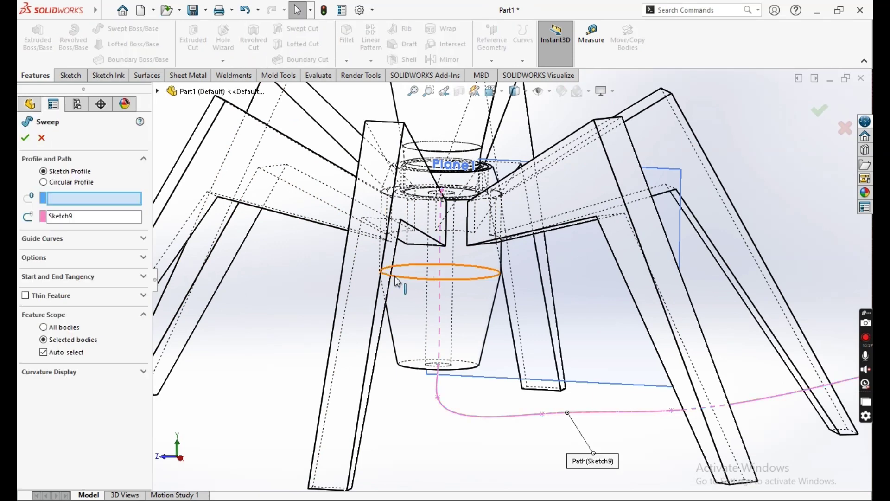
{"action": "left_click", "coordinate": [63, 184]}
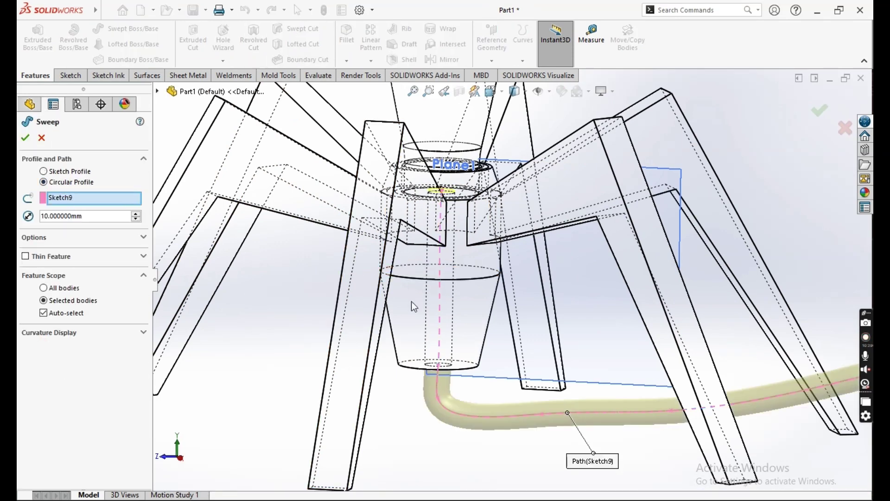
{"action": "middle_click_drag", "start_coordinate": [414, 307], "coordinate": [522, 324]}
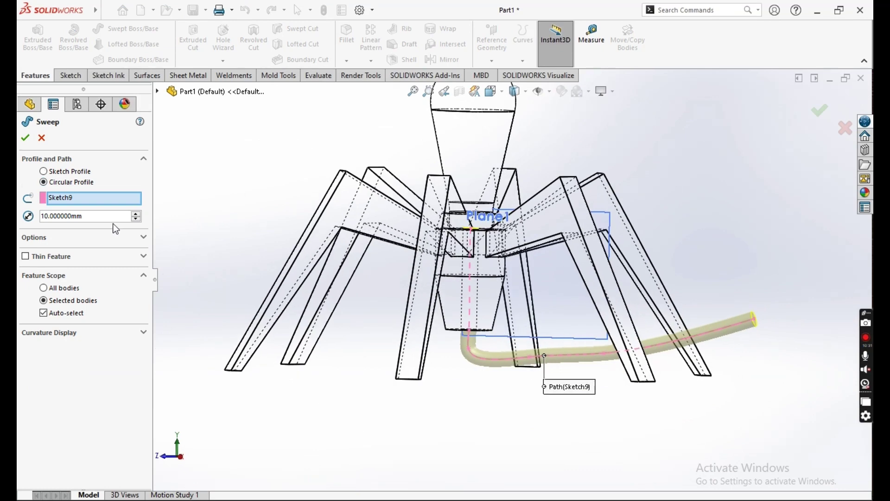
{"action": "type", "text": "8"}
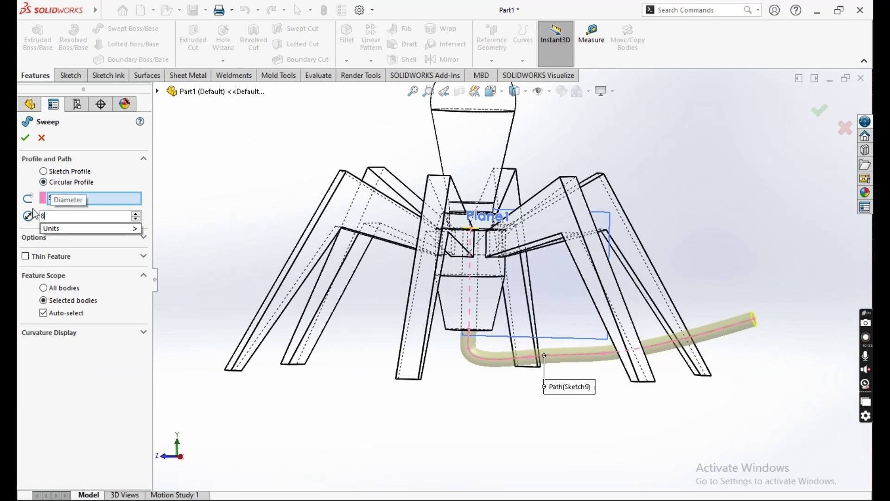
{"action": "key", "text": "Return"}
{"action": "scroll", "coordinate": [660, 342], "scroll_direction": "up", "scroll_amount": 3}
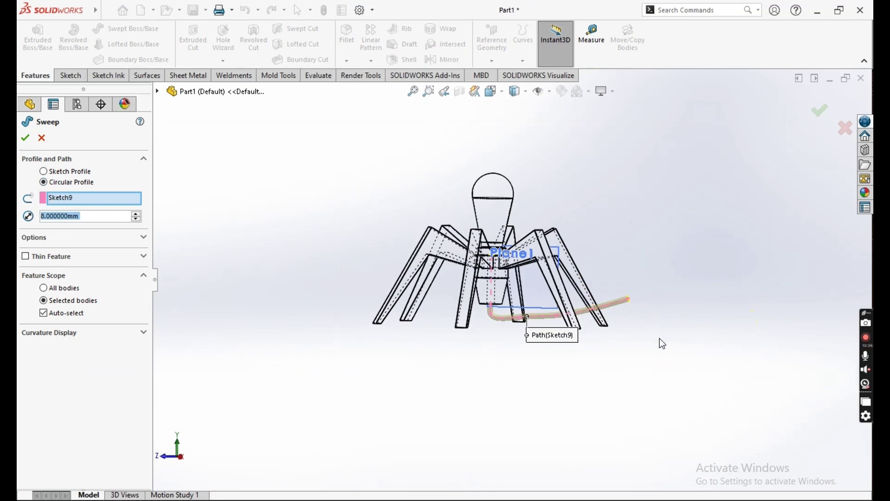
{"action": "middle_click_drag", "start_coordinate": [659, 342], "coordinate": [515, 255]}
{"action": "scroll", "coordinate": [515, 256], "scroll_direction": "down", "scroll_amount": 2}
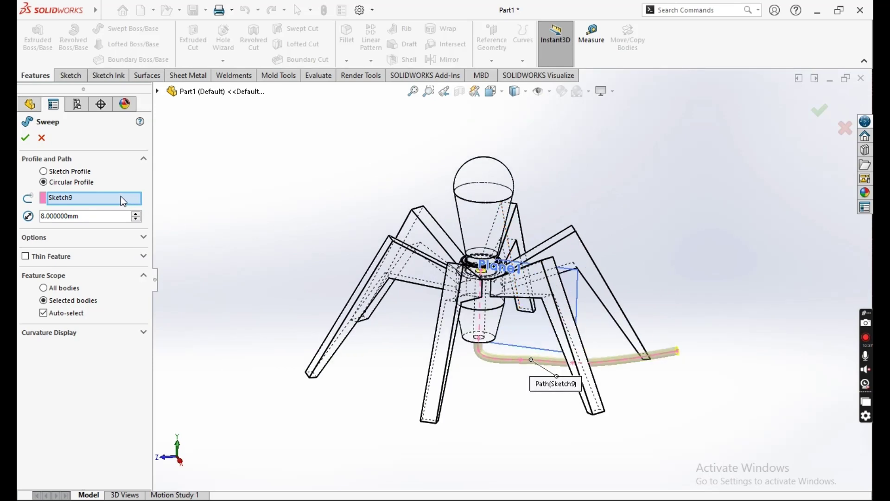
Step: Leave the sweep non-thin, uncheck Merge result, and accept to create Sweep1
{"action": "left_click", "coordinate": [71, 258]}
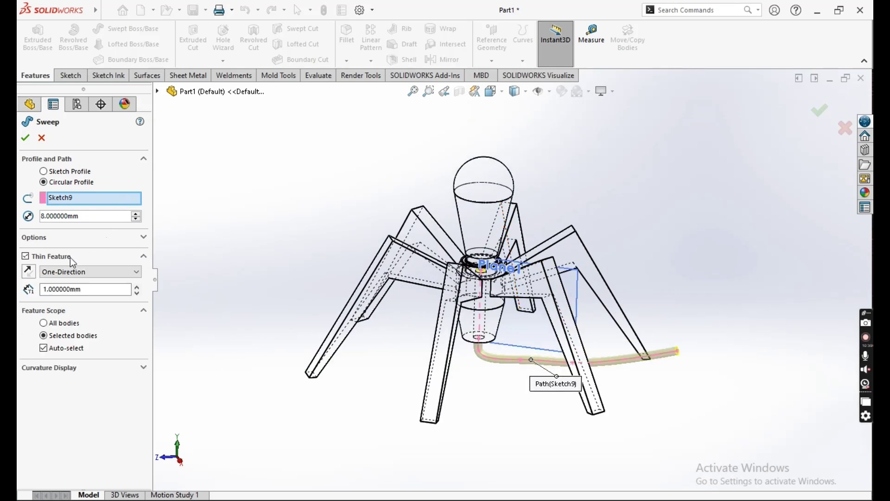
{"action": "left_click", "coordinate": [57, 257]}
{"action": "left_click", "coordinate": [64, 238]}
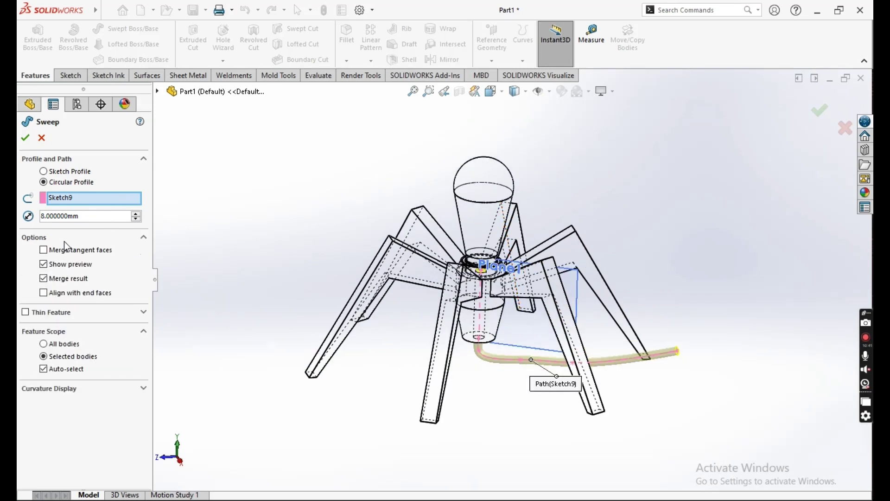
{"action": "left_click", "coordinate": [79, 282]}
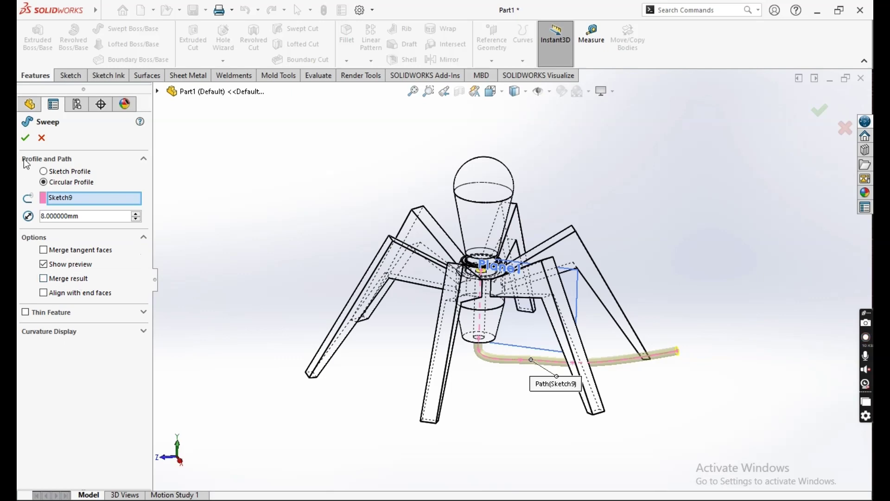
{"action": "key", "text": "Return"}
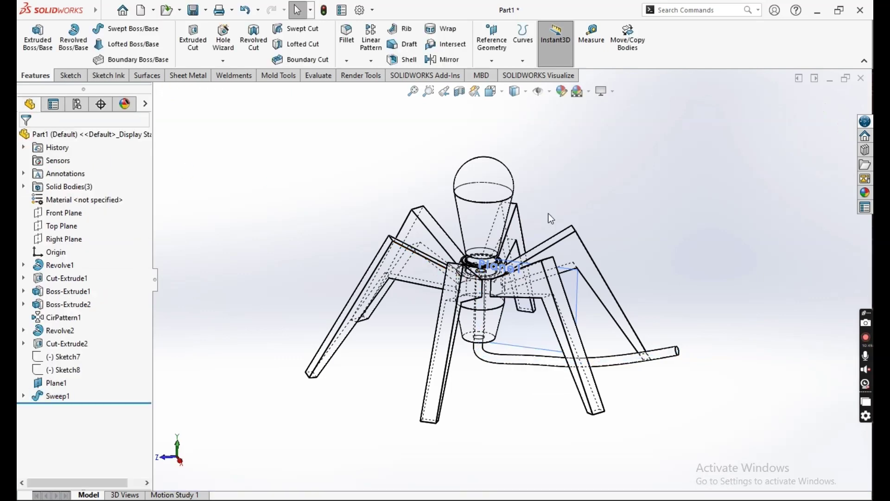
Step: Switch the display style to Shaded With Edges
{"action": "left_click", "coordinate": [524, 91]}
{"action": "left_click", "coordinate": [522, 109]}
{"action": "middle_click_drag", "start_coordinate": [520, 260], "coordinate": [560, 259]}
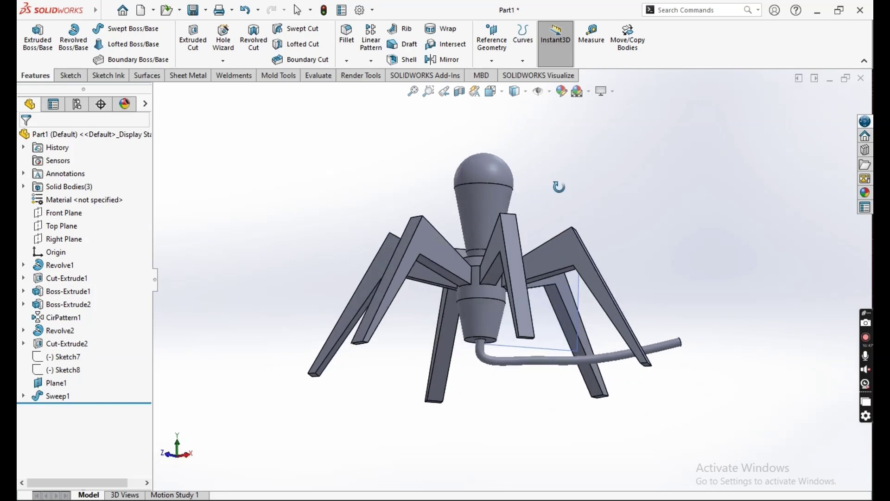
Step: Hide Plane1 and open the Appearances, Scenes, and Decals library
{"action": "left_click", "coordinate": [578, 309]}
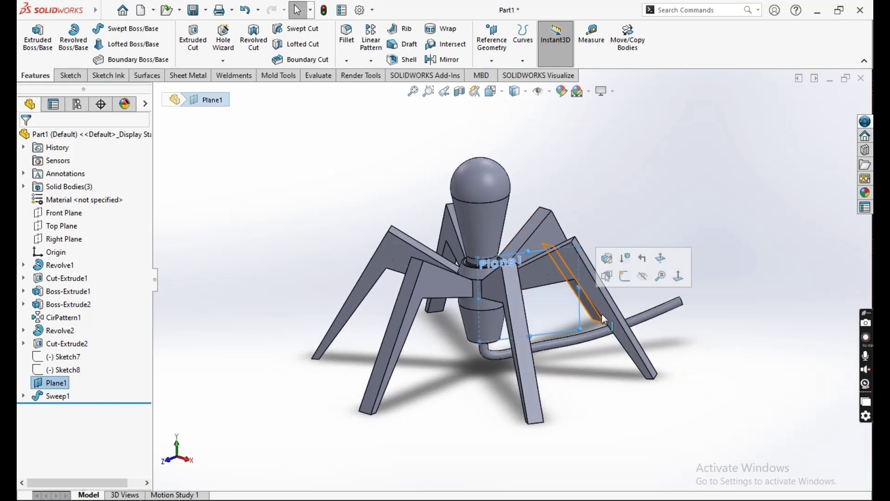
{"action": "left_click", "coordinate": [663, 277]}
{"action": "middle_click_drag", "start_coordinate": [663, 277], "coordinate": [601, 295]}
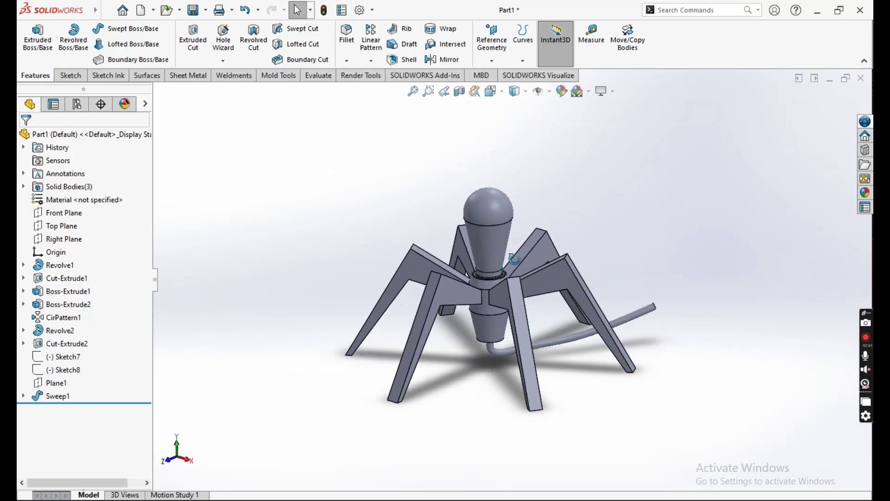
{"action": "middle_click_drag", "start_coordinate": [484, 260], "coordinate": [514, 255]}
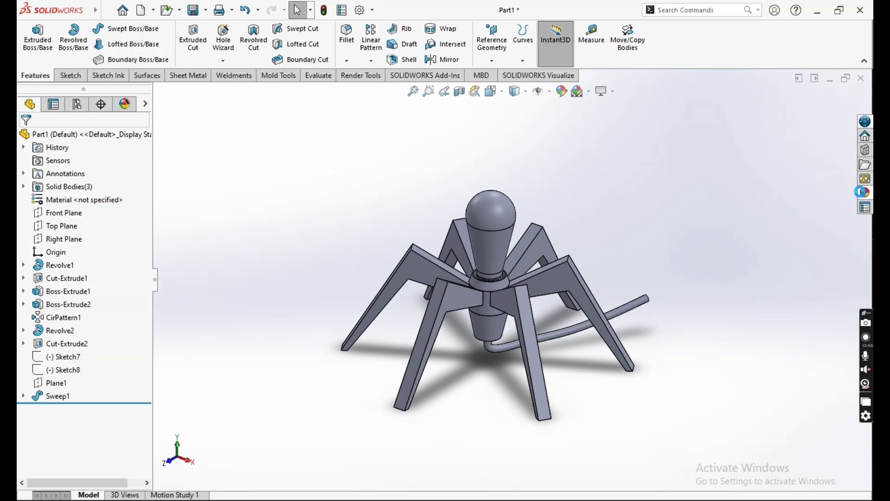
{"action": "left_click", "coordinate": [865, 191]}
Step: Apply the Grill Lighting studio scene to the lamp
{"action": "left_click", "coordinate": [701, 121]}
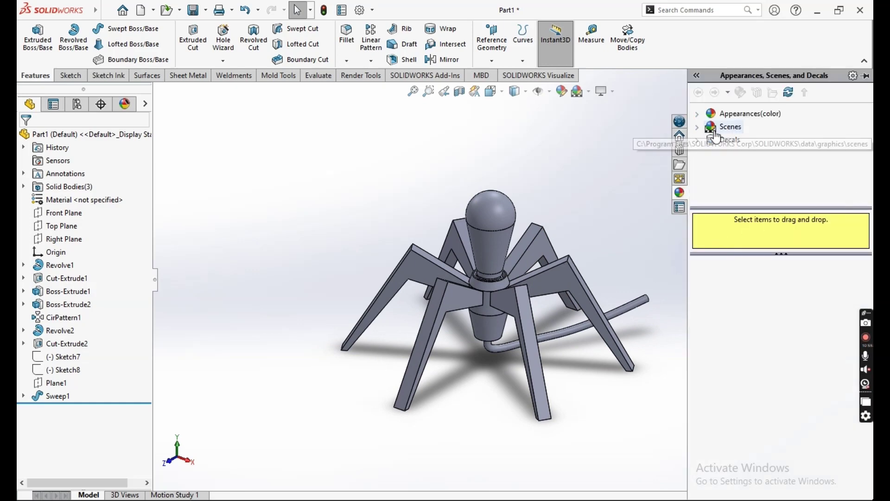
{"action": "left_click", "coordinate": [698, 127]}
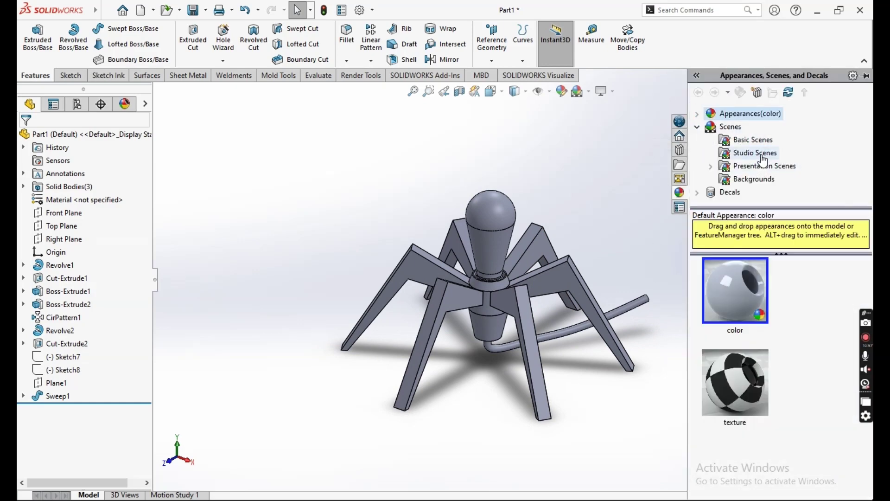
{"action": "left_click", "coordinate": [755, 153]}
{"action": "scroll", "coordinate": [749, 324], "scroll_direction": "down", "scroll_amount": 2}
{"action": "scroll", "coordinate": [757, 332], "scroll_direction": "down", "scroll_amount": 3}
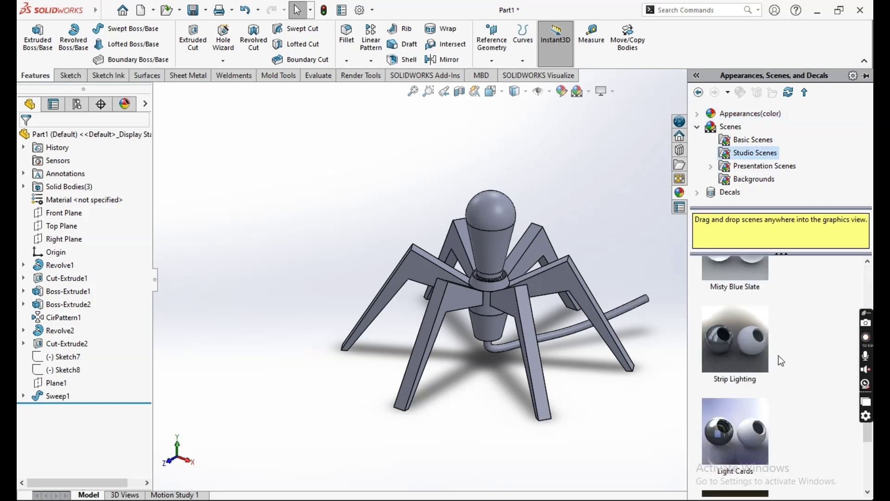
{"action": "scroll", "coordinate": [778, 355], "scroll_direction": "down", "scroll_amount": 2}
{"action": "left_click_drag", "start_coordinate": [778, 359], "coordinate": [402, 208]}
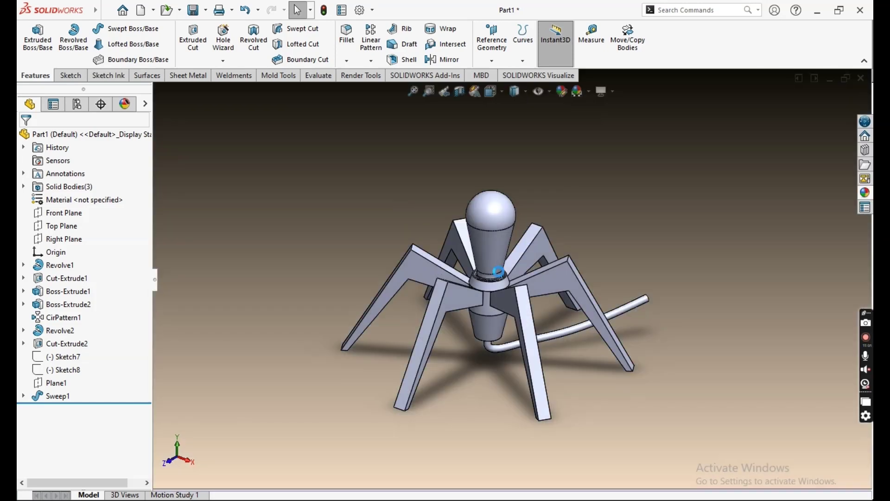
{"action": "middle_click_drag", "start_coordinate": [459, 253], "coordinate": [496, 254]}
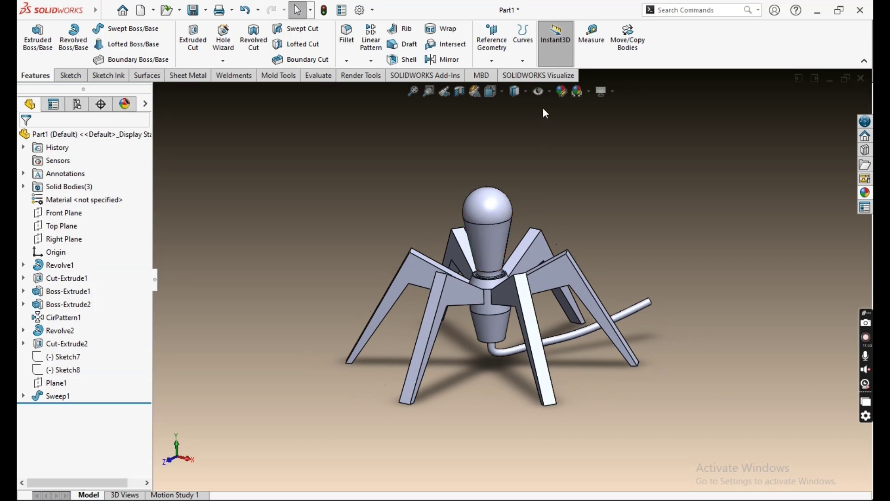
Step: Switch the display style to plain Shaded without edge lines
{"action": "left_click", "coordinate": [528, 92]}
{"action": "left_click", "coordinate": [515, 163]}
{"action": "middle_click_drag", "start_coordinate": [515, 166], "coordinate": [515, 207]}
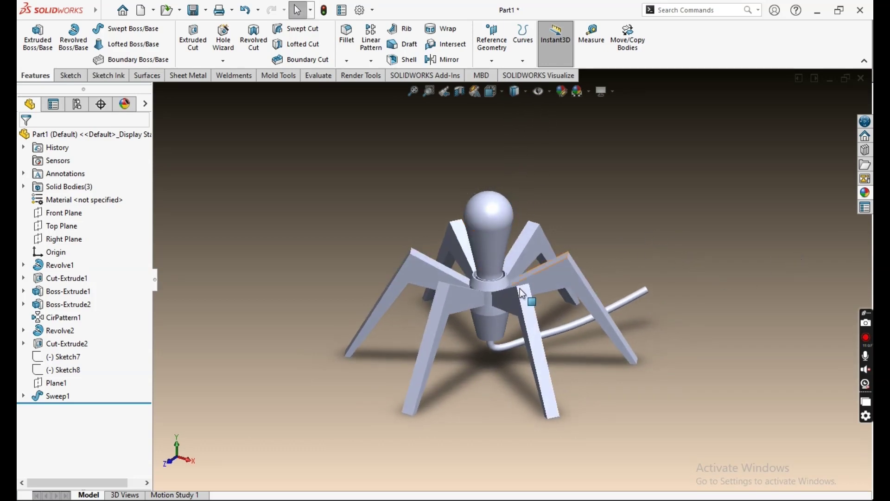
{"action": "left_click", "coordinate": [866, 193]}
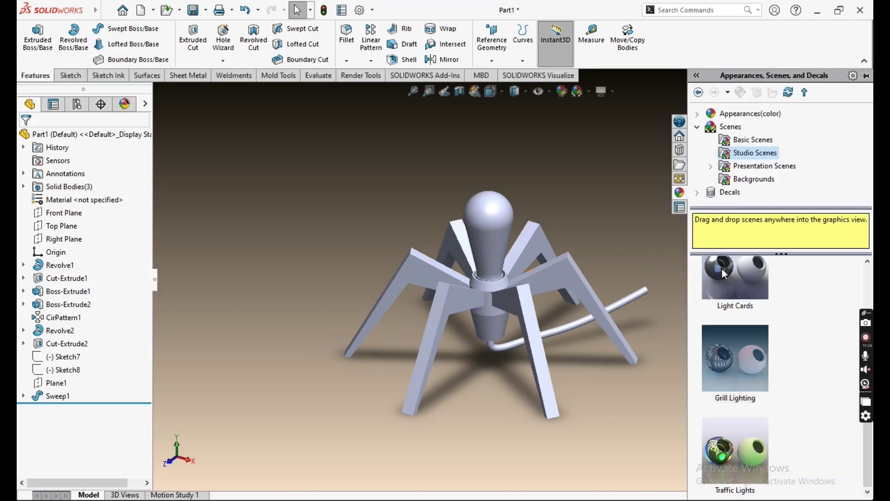
{"action": "left_click", "coordinate": [697, 126]}
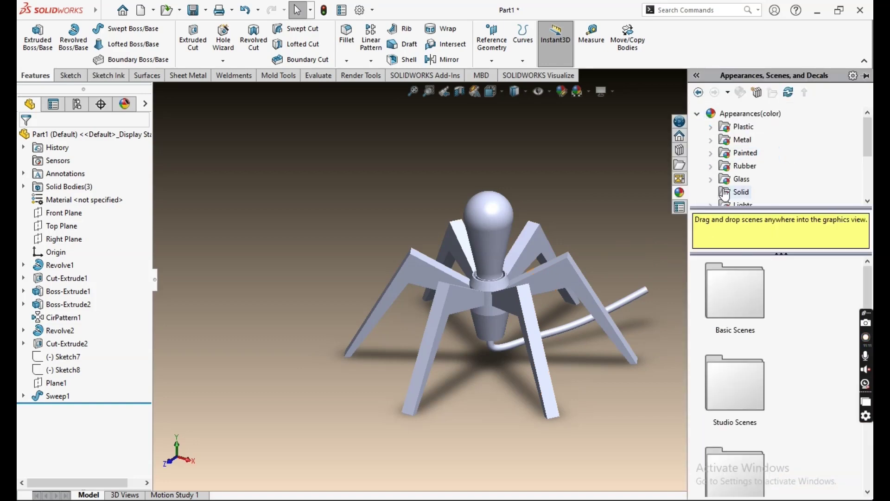
Step: Apply the yellow LED light appearance to the whole bulb body
{"action": "scroll", "coordinate": [734, 172], "scroll_direction": "down", "scroll_amount": 1}
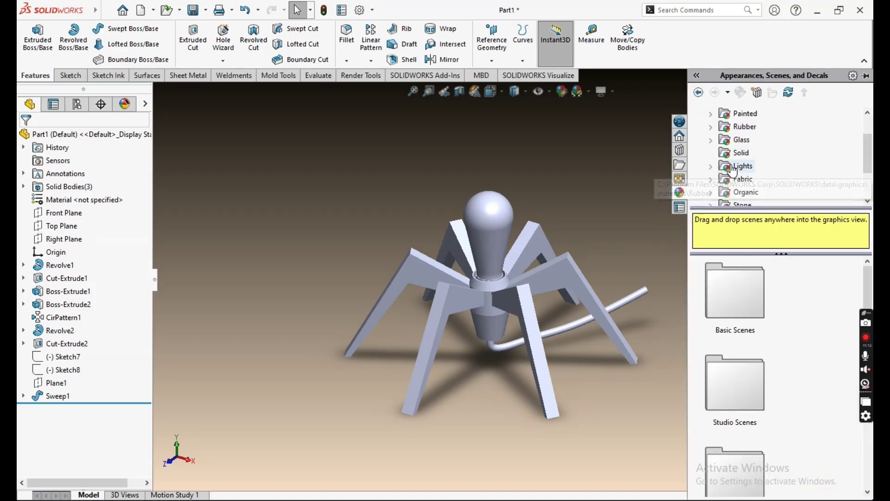
{"action": "double_click", "coordinate": [746, 166]}
{"action": "left_click", "coordinate": [749, 166]}
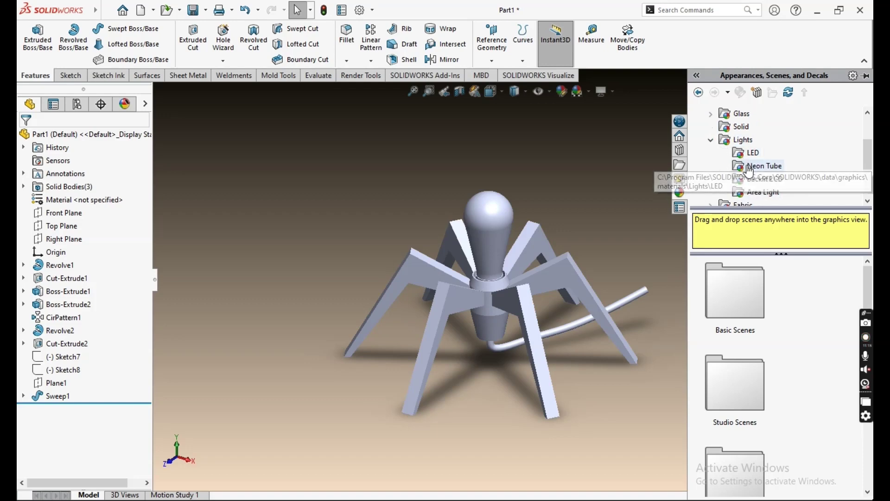
{"action": "scroll", "coordinate": [790, 352], "scroll_direction": "down", "scroll_amount": 3}
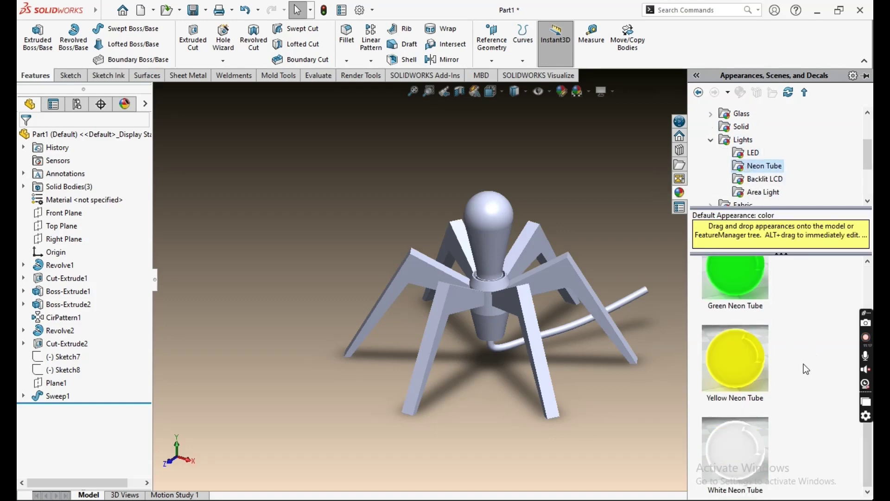
{"action": "scroll", "coordinate": [775, 390], "scroll_direction": "up", "scroll_amount": 2}
{"action": "scroll", "coordinate": [776, 390], "scroll_direction": "down", "scroll_amount": 2}
{"action": "scroll", "coordinate": [776, 390], "scroll_direction": "up", "scroll_amount": 2}
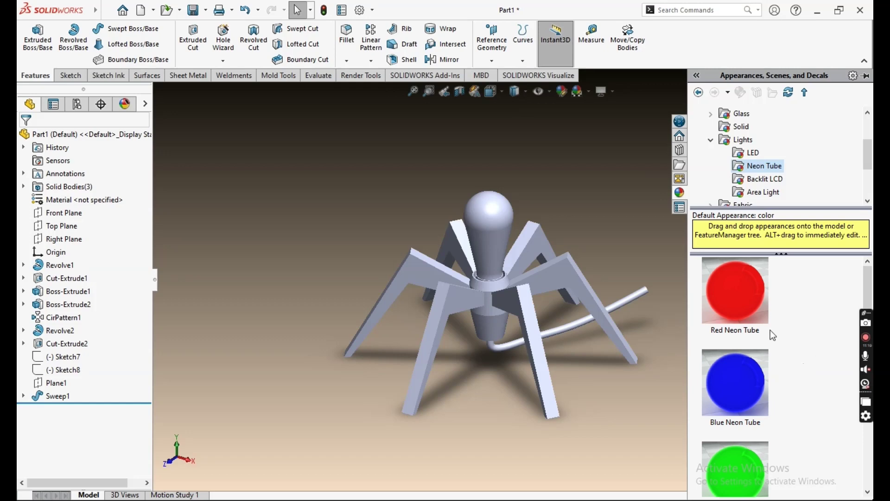
{"action": "left_click", "coordinate": [748, 152]}
{"action": "scroll", "coordinate": [793, 341], "scroll_direction": "down", "scroll_amount": 2}
{"action": "scroll", "coordinate": [795, 344], "scroll_direction": "down", "scroll_amount": 1}
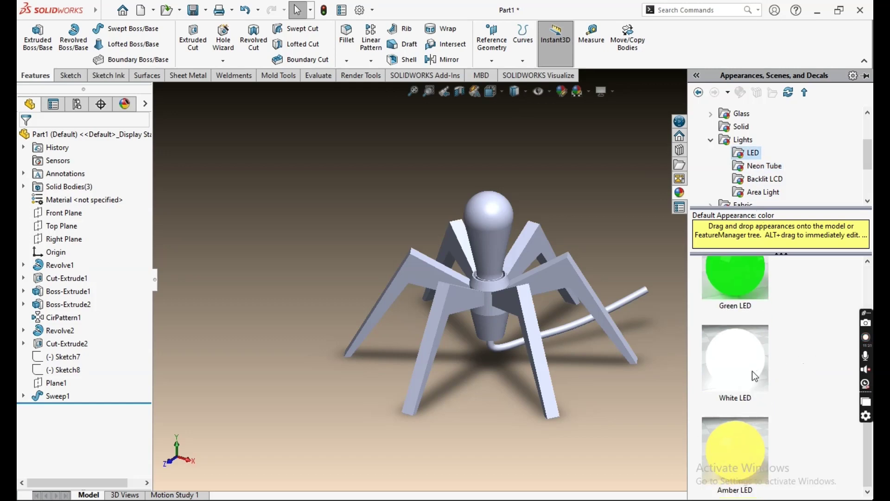
{"action": "left_click_drag", "start_coordinate": [738, 450], "coordinate": [503, 224]}
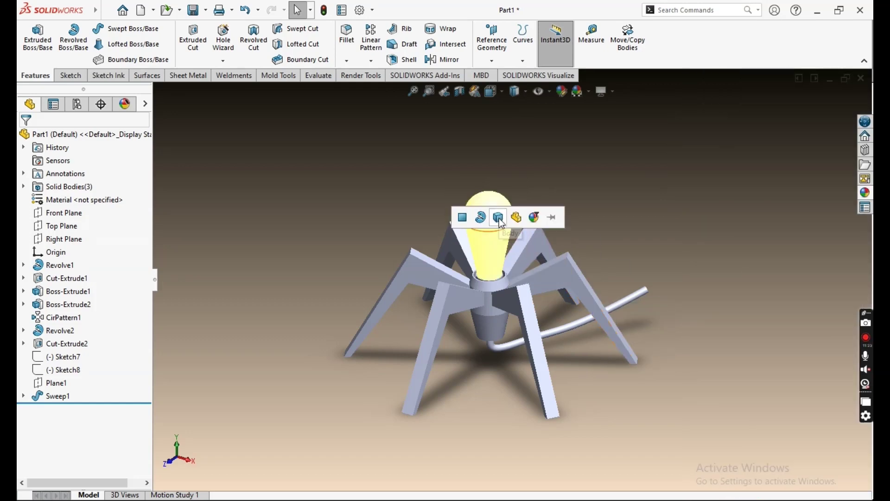
{"action": "left_click", "coordinate": [499, 218]}
{"action": "mouse_move", "coordinate": [865, 193]}
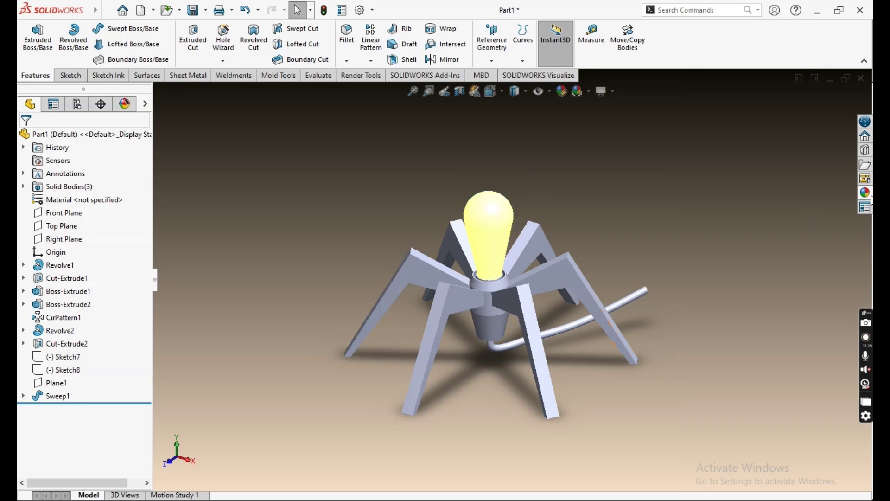
Step: Apply the glossy black rubber appearance to the whole cord body
{"action": "left_click", "coordinate": [711, 141]}
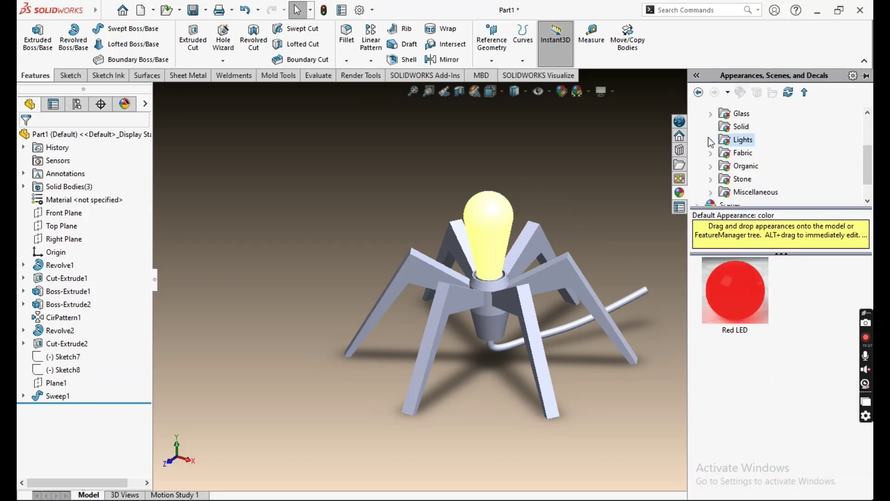
{"action": "scroll", "coordinate": [718, 153], "scroll_direction": "up", "scroll_amount": 1}
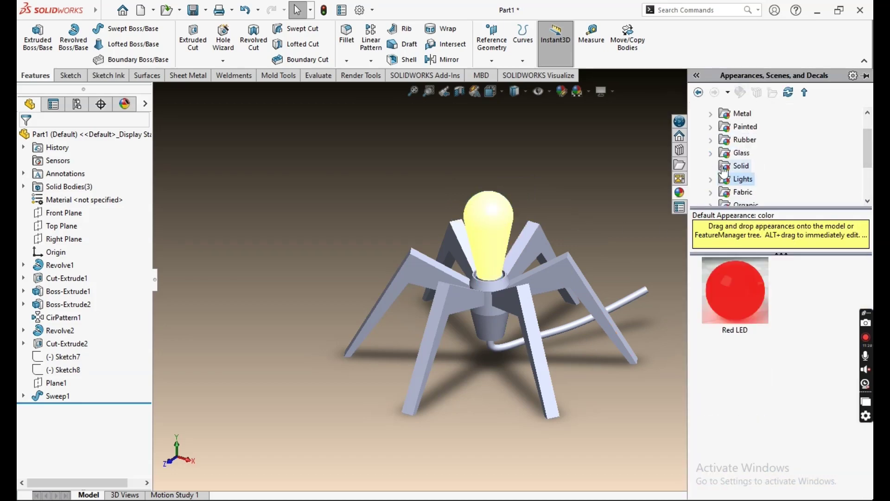
{"action": "left_click", "coordinate": [712, 140]}
{"action": "left_click", "coordinate": [750, 156]}
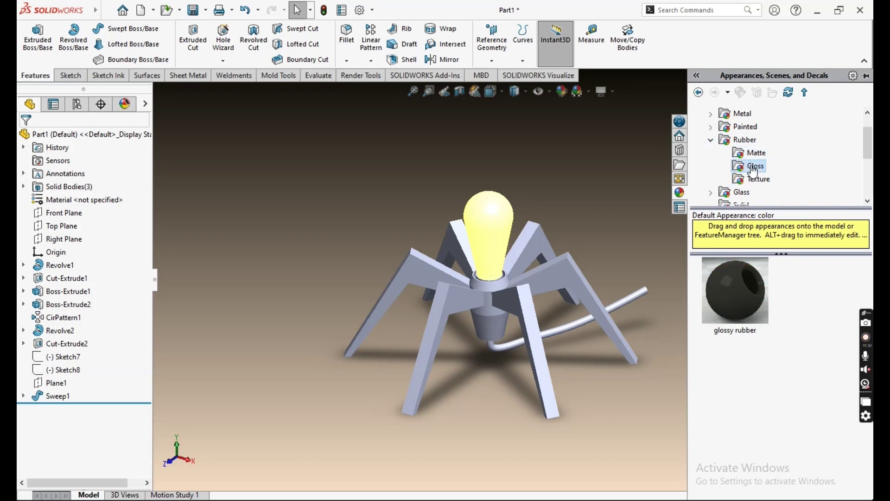
{"action": "left_click", "coordinate": [761, 182]}
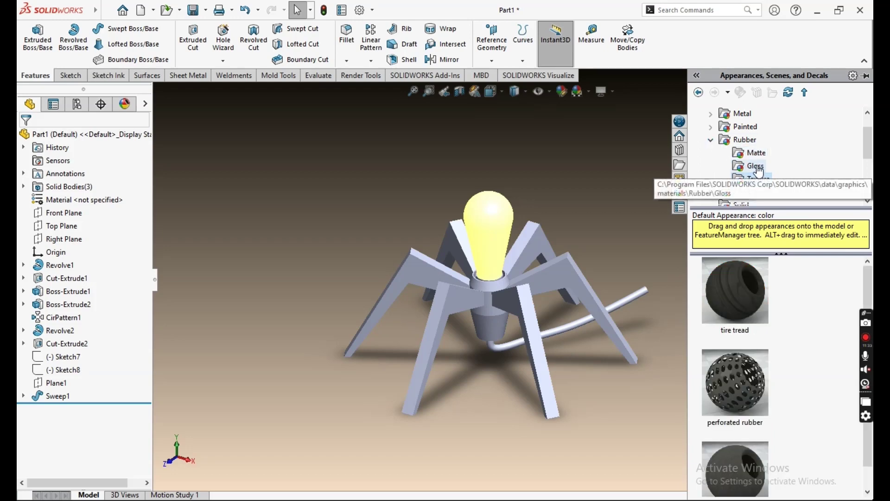
{"action": "left_click", "coordinate": [759, 172]}
{"action": "left_click_drag", "start_coordinate": [734, 292], "coordinate": [625, 300]}
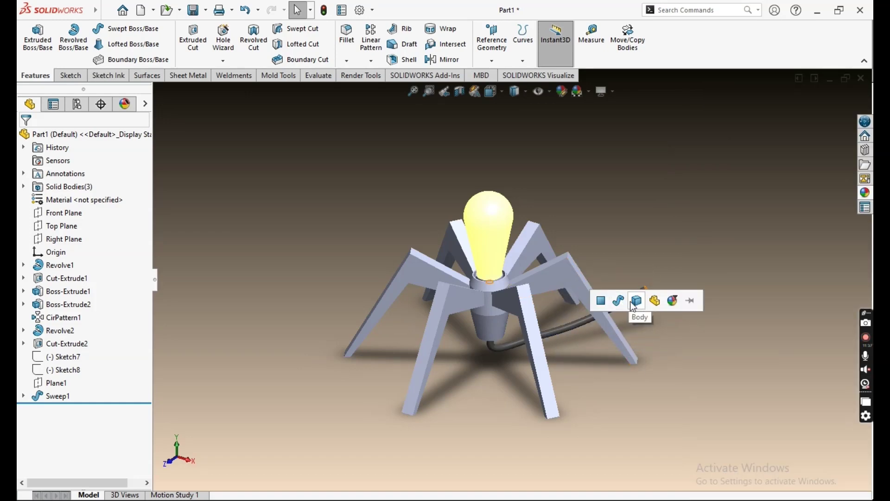
{"action": "left_click", "coordinate": [637, 302]}
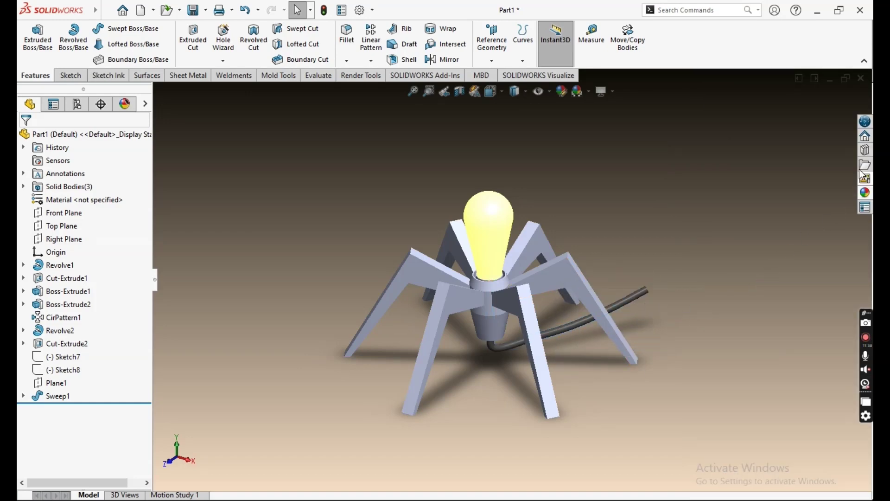
Step: Apply polished rosewood 2d from Organic > Wood > Rosewood to the legs and whole body
{"action": "left_click", "coordinate": [864, 192]}
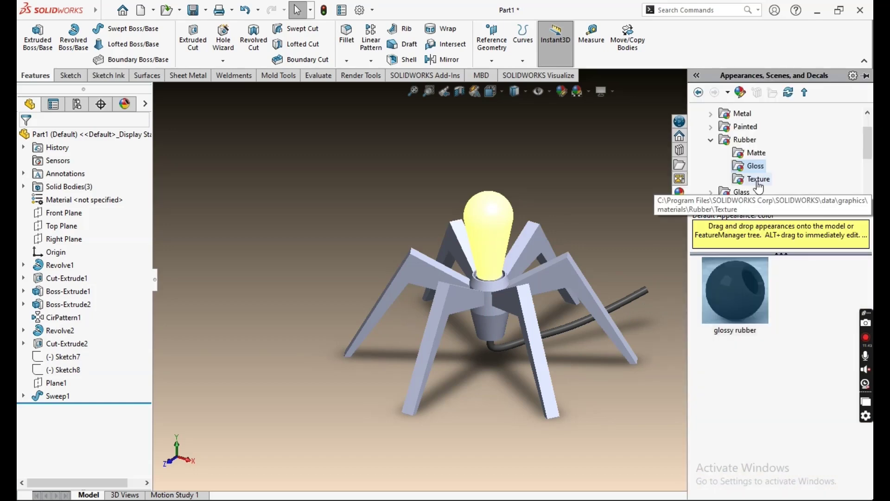
{"action": "left_click", "coordinate": [711, 140]}
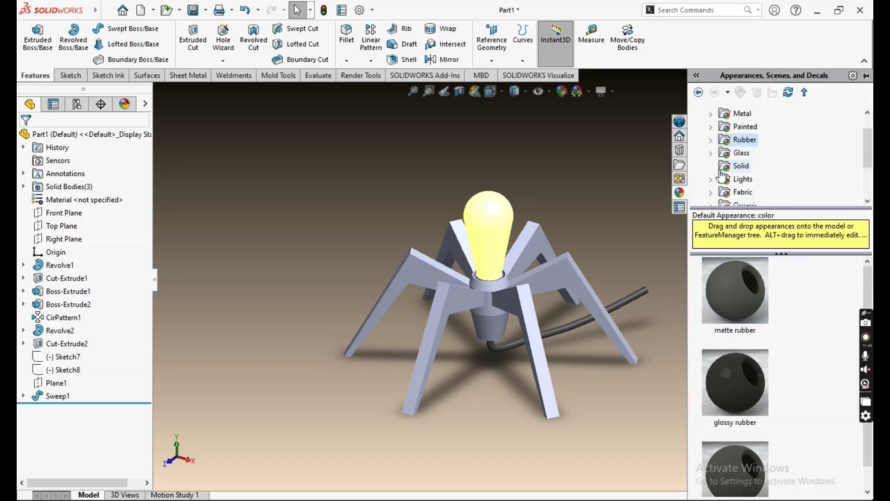
{"action": "scroll", "coordinate": [735, 170], "scroll_direction": "down", "scroll_amount": 2}
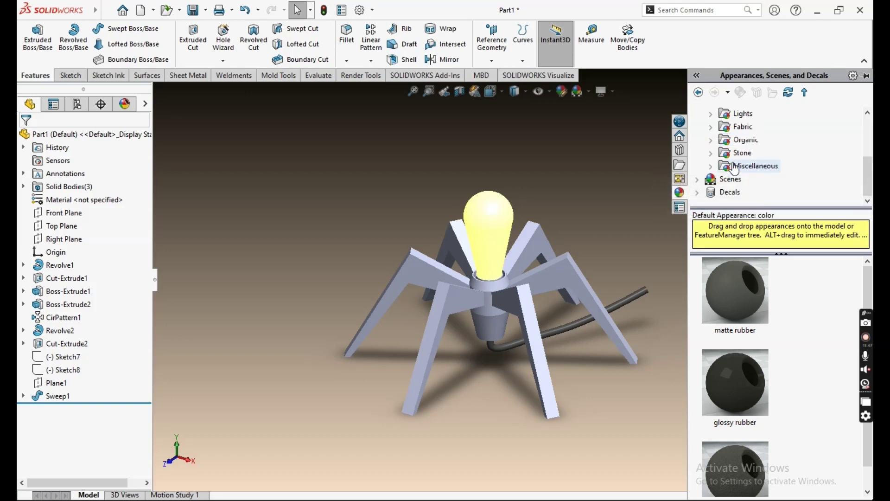
{"action": "scroll", "coordinate": [736, 170], "scroll_direction": "up", "scroll_amount": 1}
{"action": "left_click", "coordinate": [713, 185]}
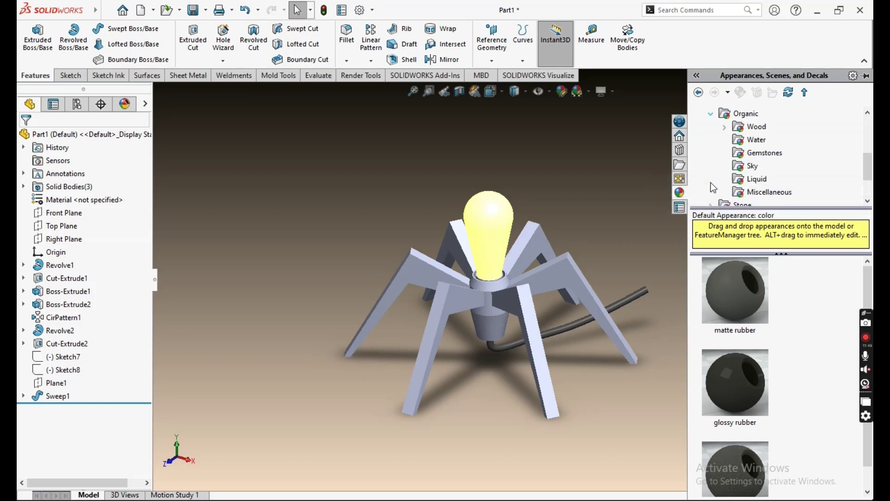
{"action": "left_click", "coordinate": [724, 128]}
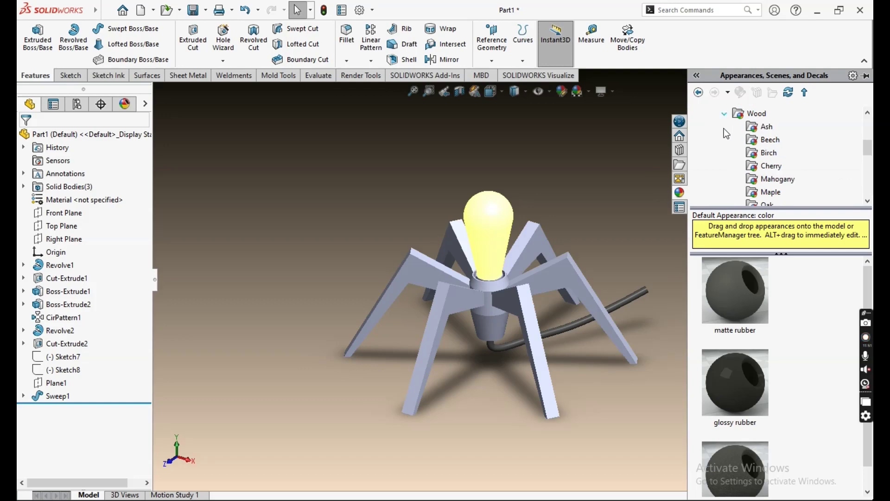
{"action": "scroll", "coordinate": [767, 158], "scroll_direction": "down", "scroll_amount": 2}
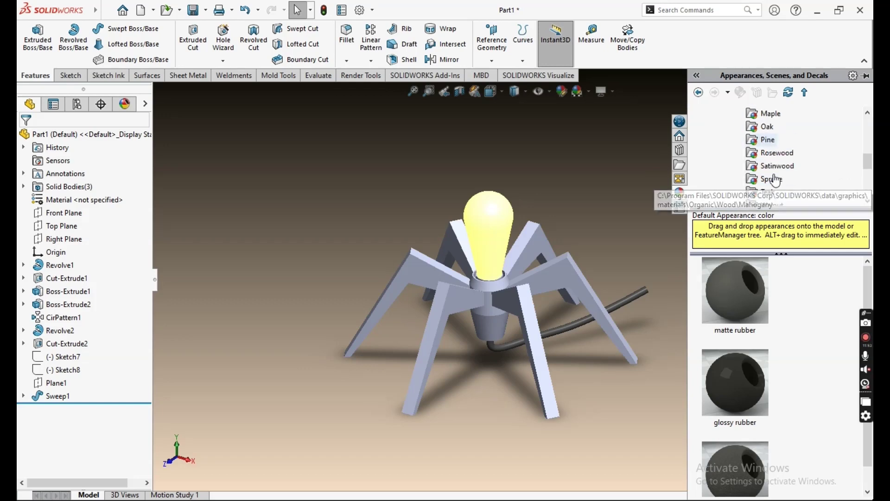
{"action": "left_click", "coordinate": [767, 131]}
{"action": "left_click", "coordinate": [776, 154]}
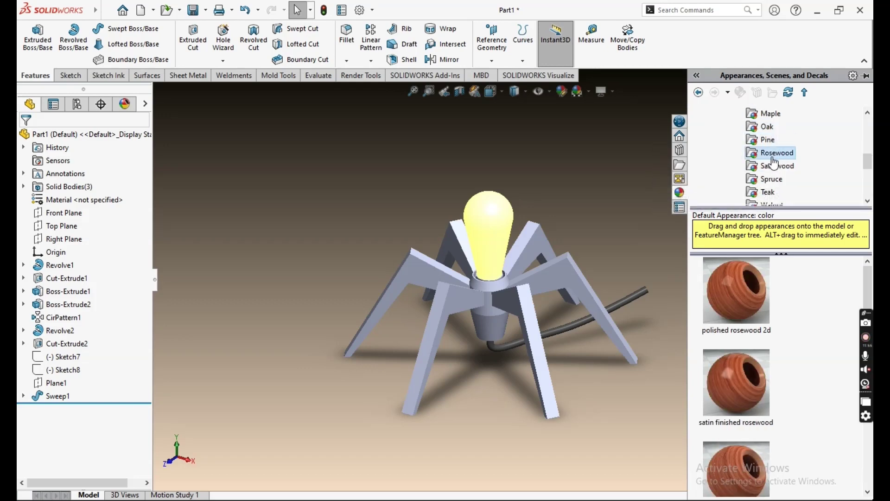
{"action": "left_click_drag", "start_coordinate": [747, 300], "coordinate": [575, 284]}
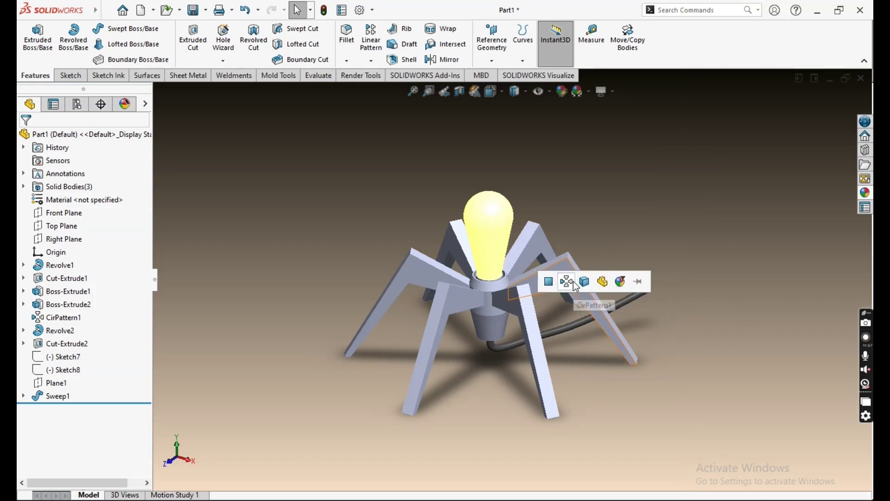
{"action": "left_click", "coordinate": [585, 288]}
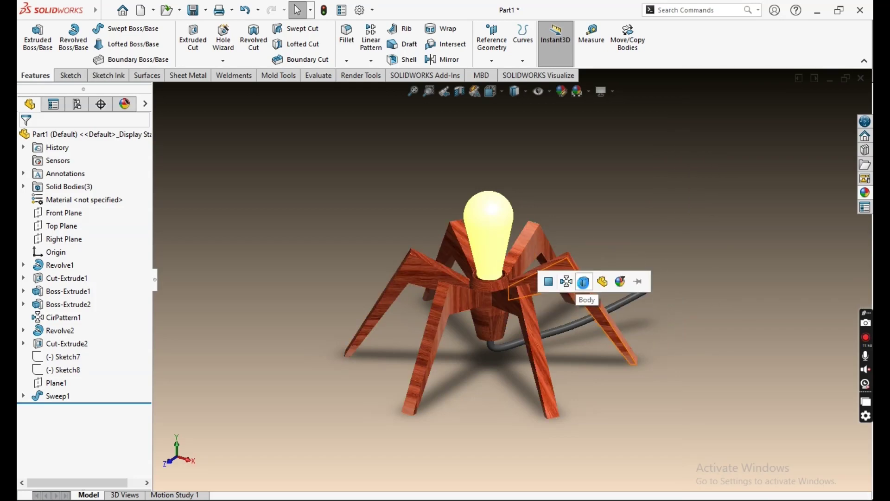
{"action": "mouse_move", "coordinate": [569, 288]}
{"action": "middle_mouse_down"}
{"action": "mouse_move", "coordinate": [582, 247]}
{"action": "mouse_move", "coordinate": [589, 254]}
{"action": "mouse_move", "coordinate": [566, 229]}
{"action": "middle_mouse_up"}
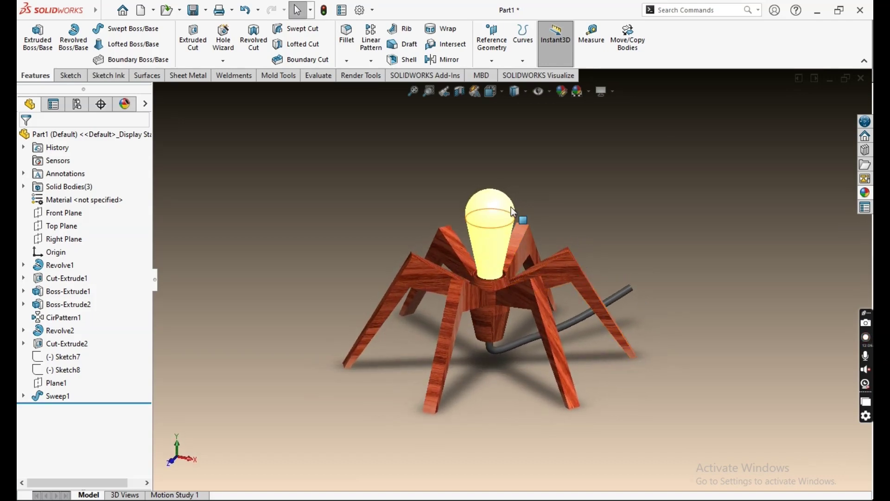
Step: Turn on Integrated Preview from Render Tools, dismissing the perspective recommendation
{"action": "left_click", "coordinate": [360, 76]}
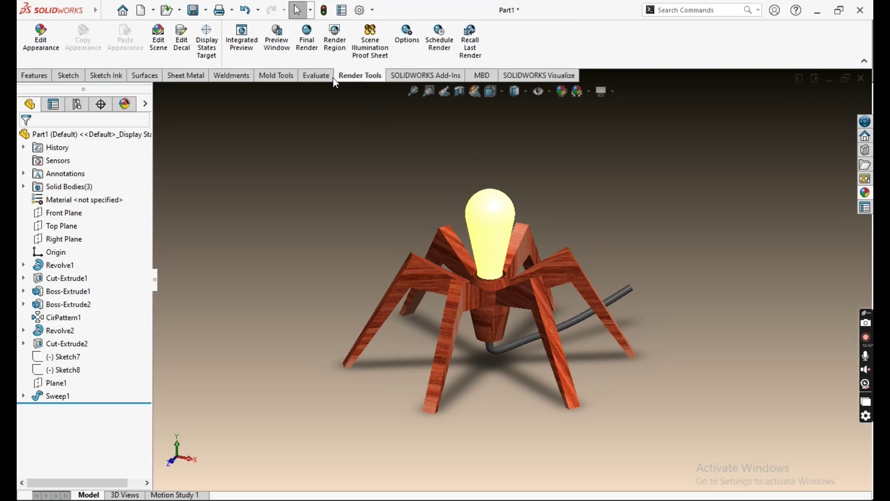
{"action": "left_click", "coordinate": [246, 53]}
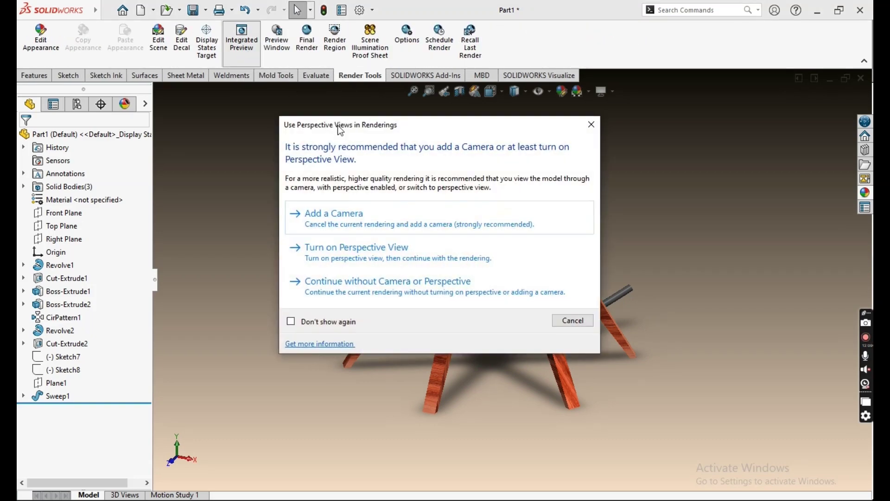
{"action": "left_click", "coordinate": [574, 321]}
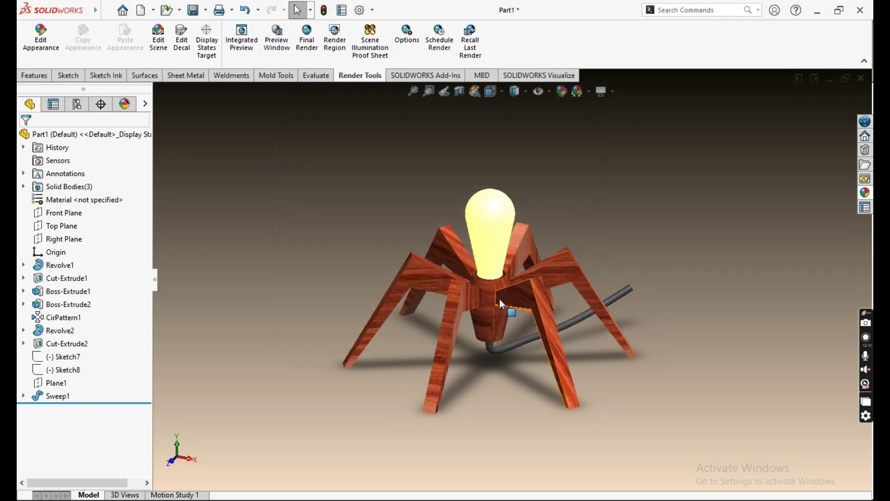
{"action": "scroll", "coordinate": [492, 292], "scroll_direction": "down", "scroll_amount": 2}
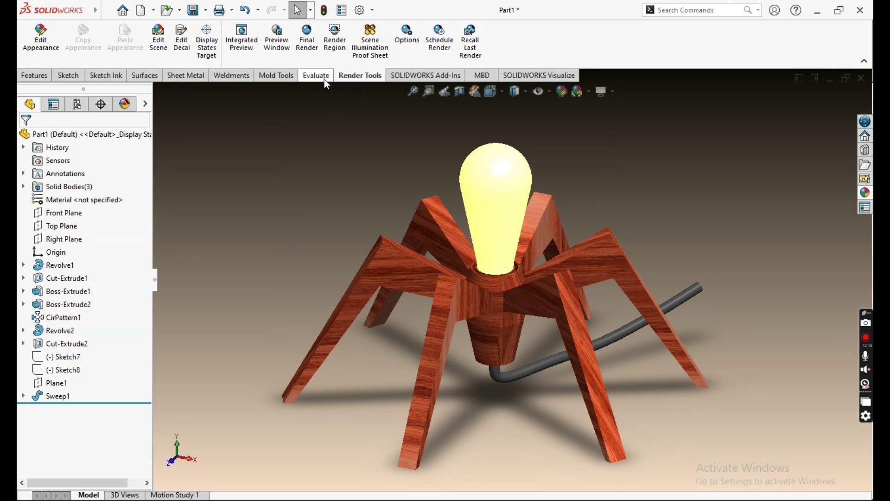
{"action": "left_click", "coordinate": [250, 59]}
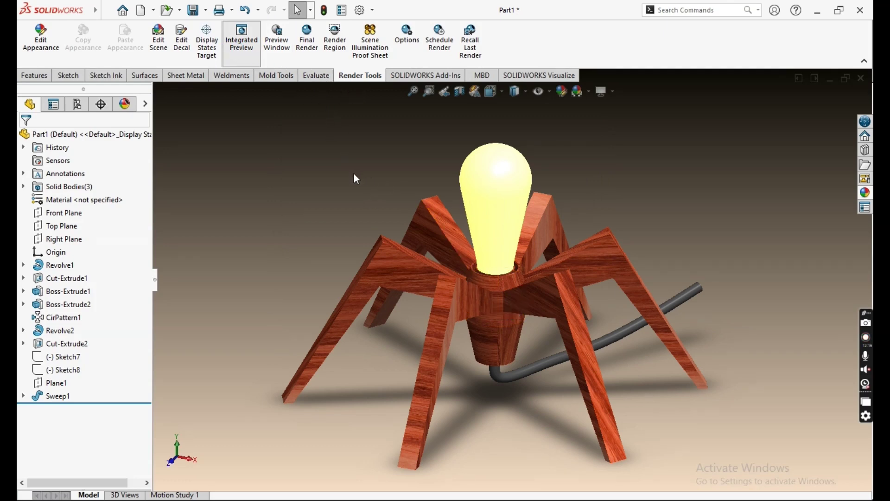